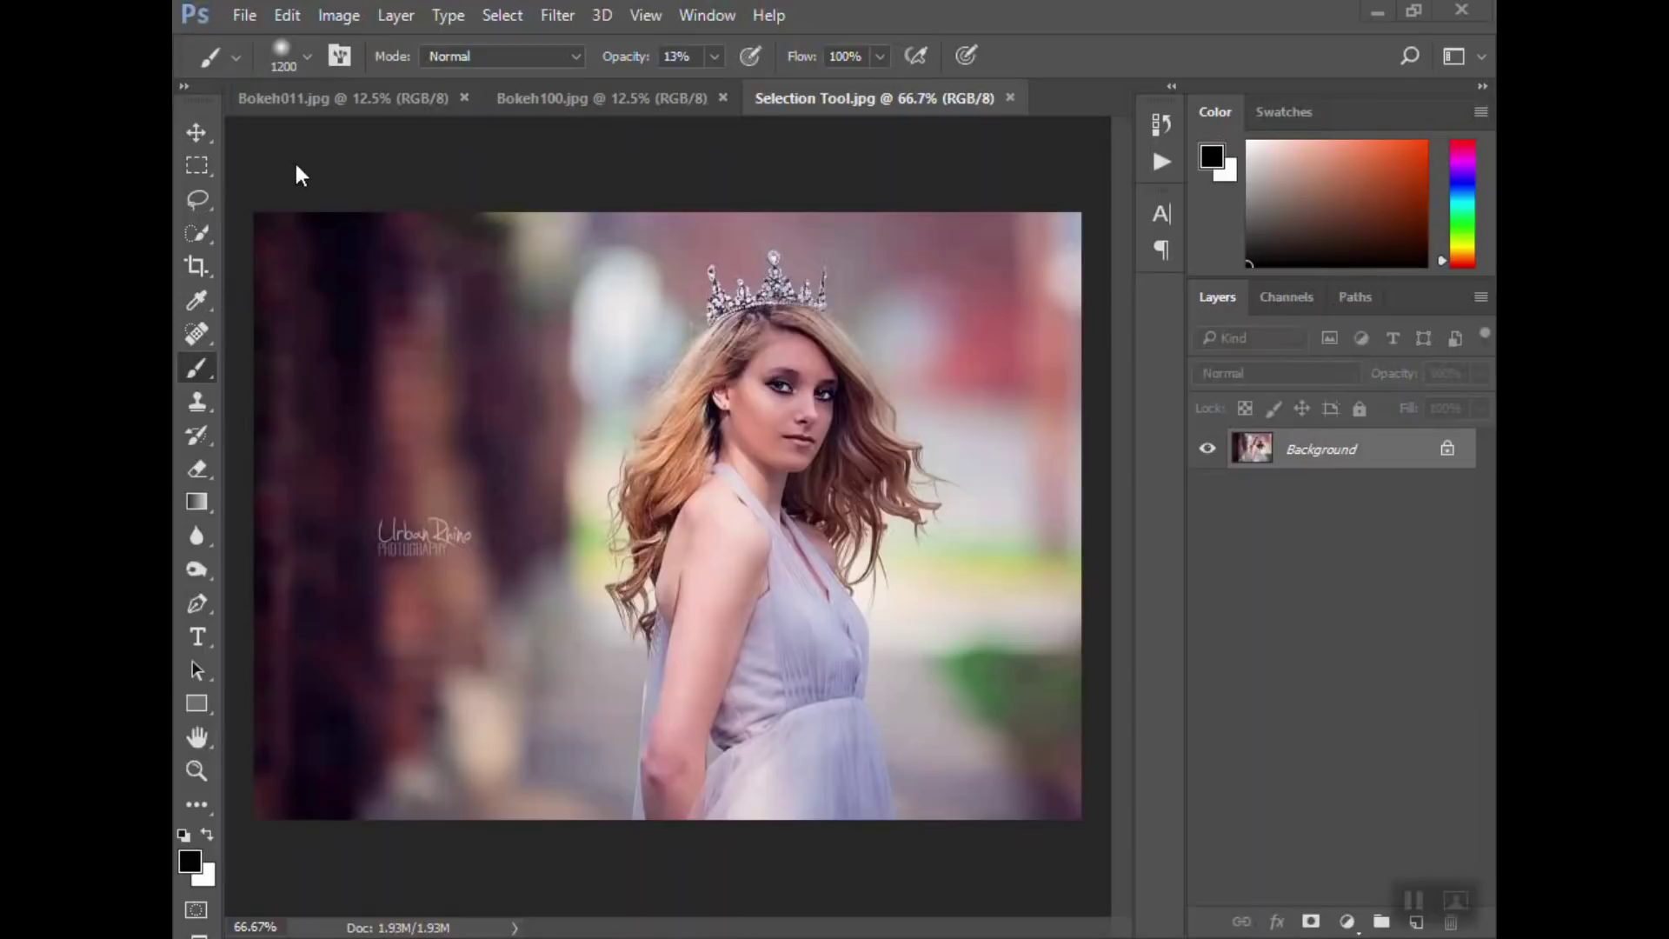
Select the woman's face, hair, body and dress using the Quick Selection Tool in add mode with a brush size of 30.
{"action": "left_click", "coordinate": [197, 231]}
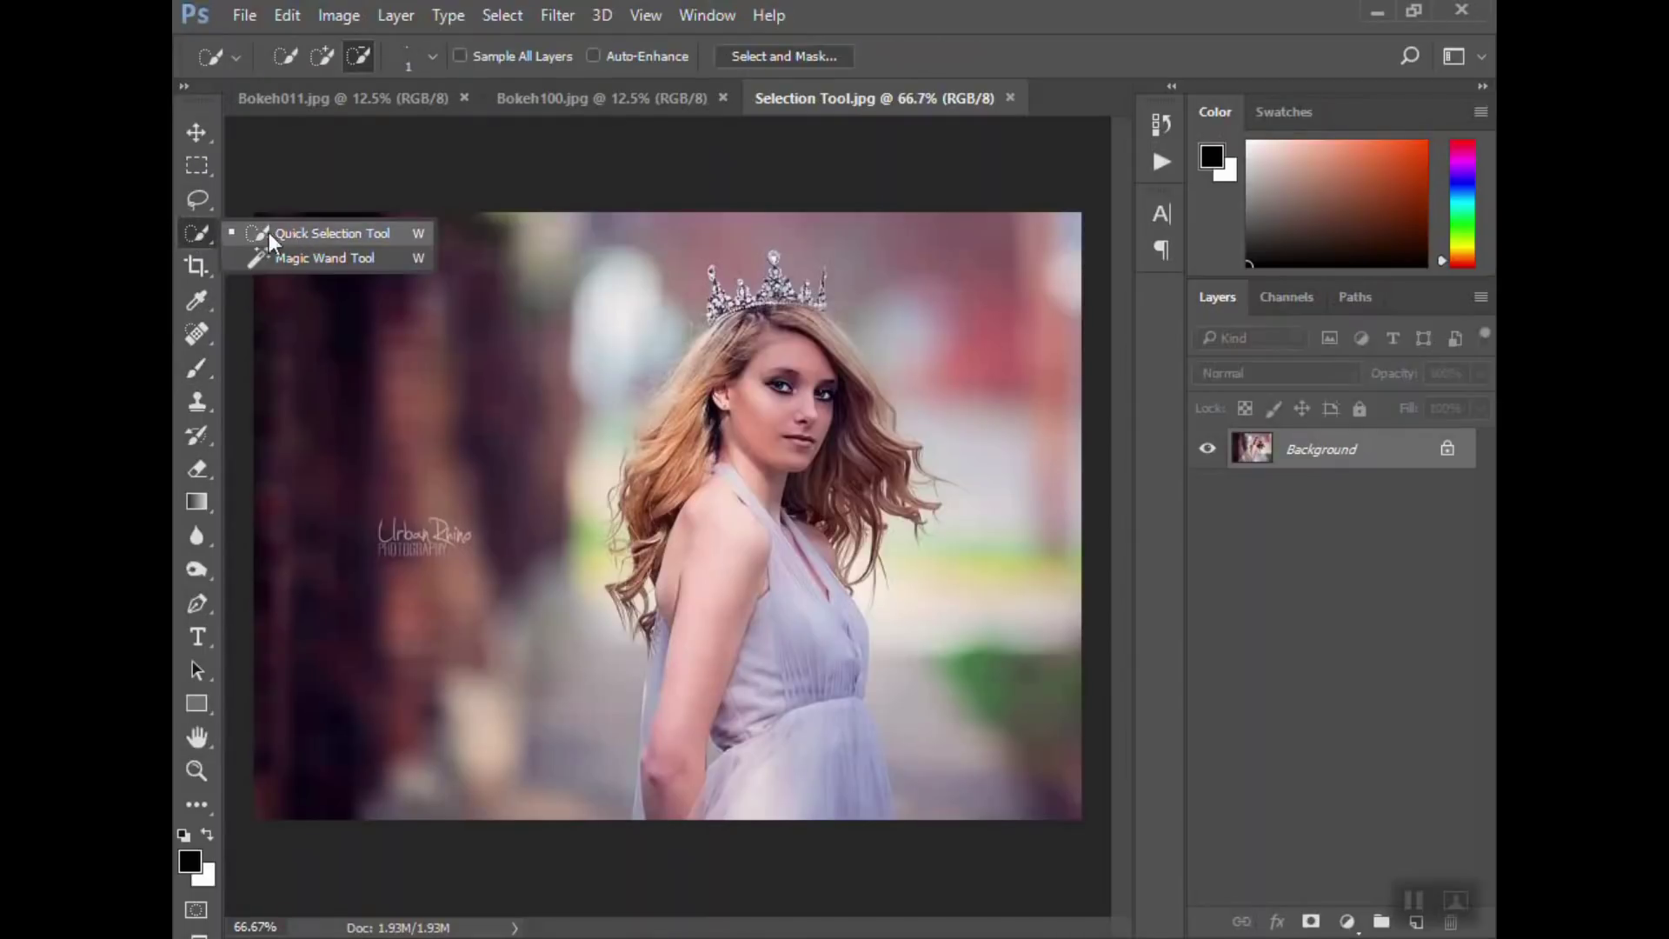
{"action": "left_click", "coordinate": [310, 232]}
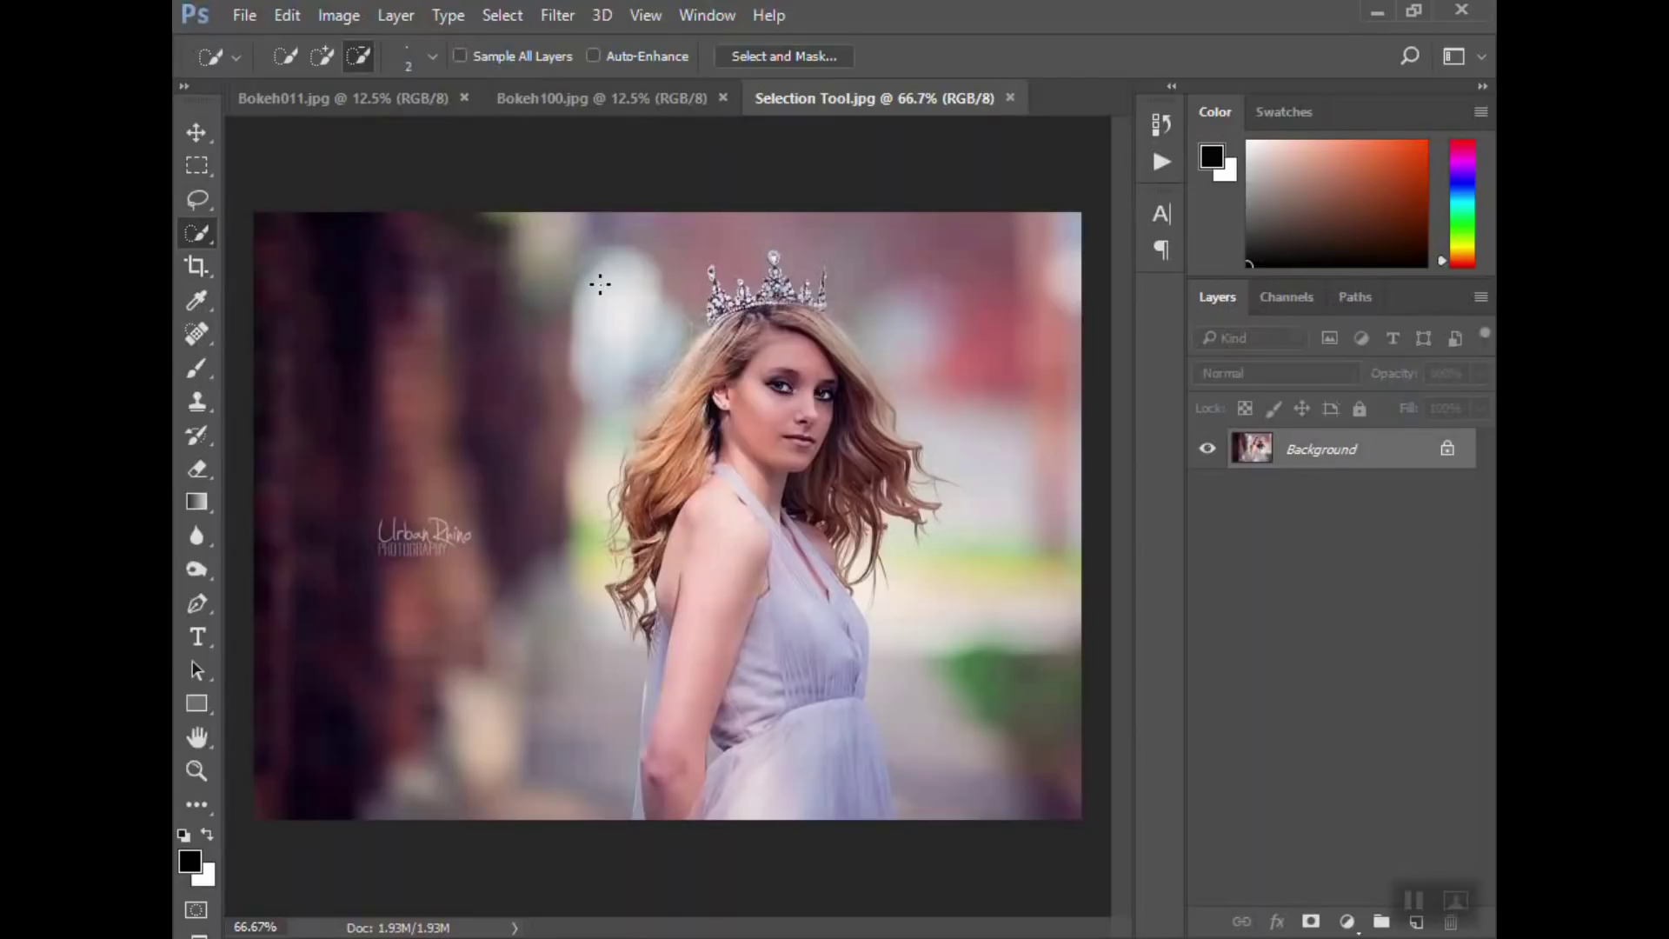
{"action": "key", "text": "bracketright"}
{"action": "key", "text": "bracketright"}
{"action": "key", "text": "bracketright"}
{"action": "key", "text": "bracketright"}
{"action": "key", "text": "bracketright"}
{"action": "key", "text": "bracketright"}
{"action": "key", "text": "bracketright"}
{"action": "left_click", "coordinate": [322, 52]}
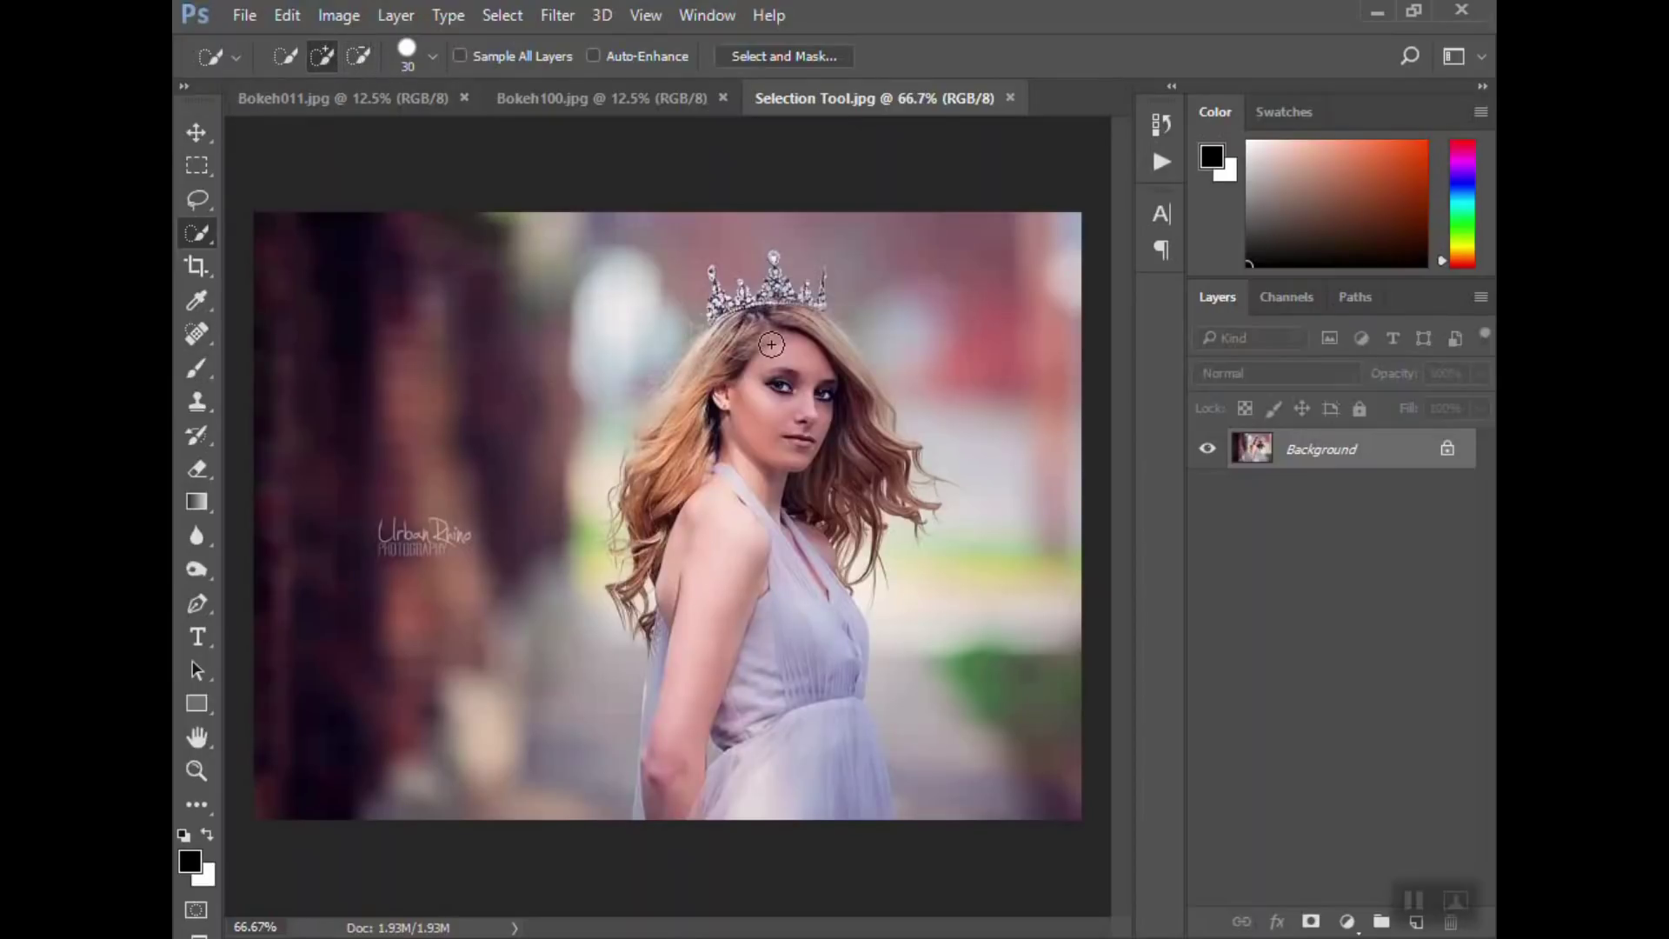
{"action": "mouse_move", "coordinate": [770, 344]}
{"action": "left_mouse_down"}
{"action": "mouse_move", "coordinate": [745, 439]}
{"action": "mouse_move", "coordinate": [752, 565]}
{"action": "mouse_move", "coordinate": [764, 604]}
{"action": "mouse_move", "coordinate": [773, 580]}
{"action": "mouse_move", "coordinate": [816, 754]}
{"action": "mouse_move", "coordinate": [824, 739]}
{"action": "mouse_move", "coordinate": [805, 719]}
{"action": "mouse_move", "coordinate": [801, 782]}
{"action": "mouse_move", "coordinate": [824, 784]}
{"action": "mouse_move", "coordinate": [842, 746]}
{"action": "mouse_move", "coordinate": [861, 787]}
{"action": "left_mouse_up"}
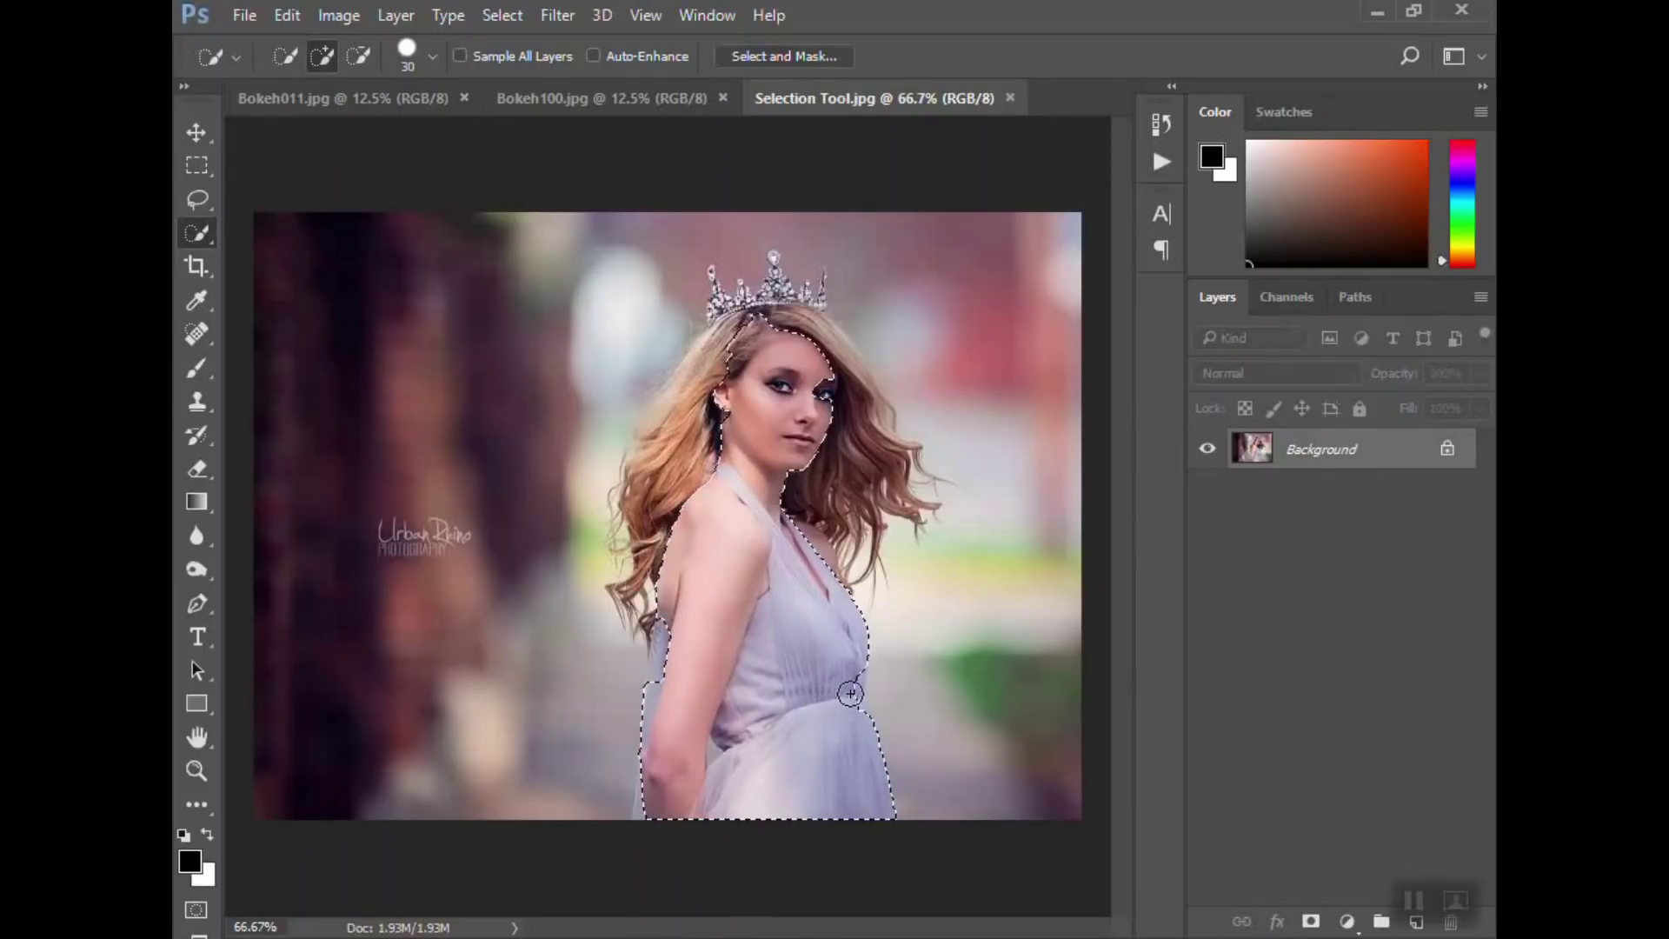
{"action": "mouse_move", "coordinate": [822, 554]}
{"action": "left_mouse_down"}
{"action": "mouse_move", "coordinate": [837, 366]}
{"action": "mouse_move", "coordinate": [818, 340]}
{"action": "mouse_move", "coordinate": [739, 333]}
{"action": "mouse_move", "coordinate": [711, 379]}
{"action": "left_mouse_up"}
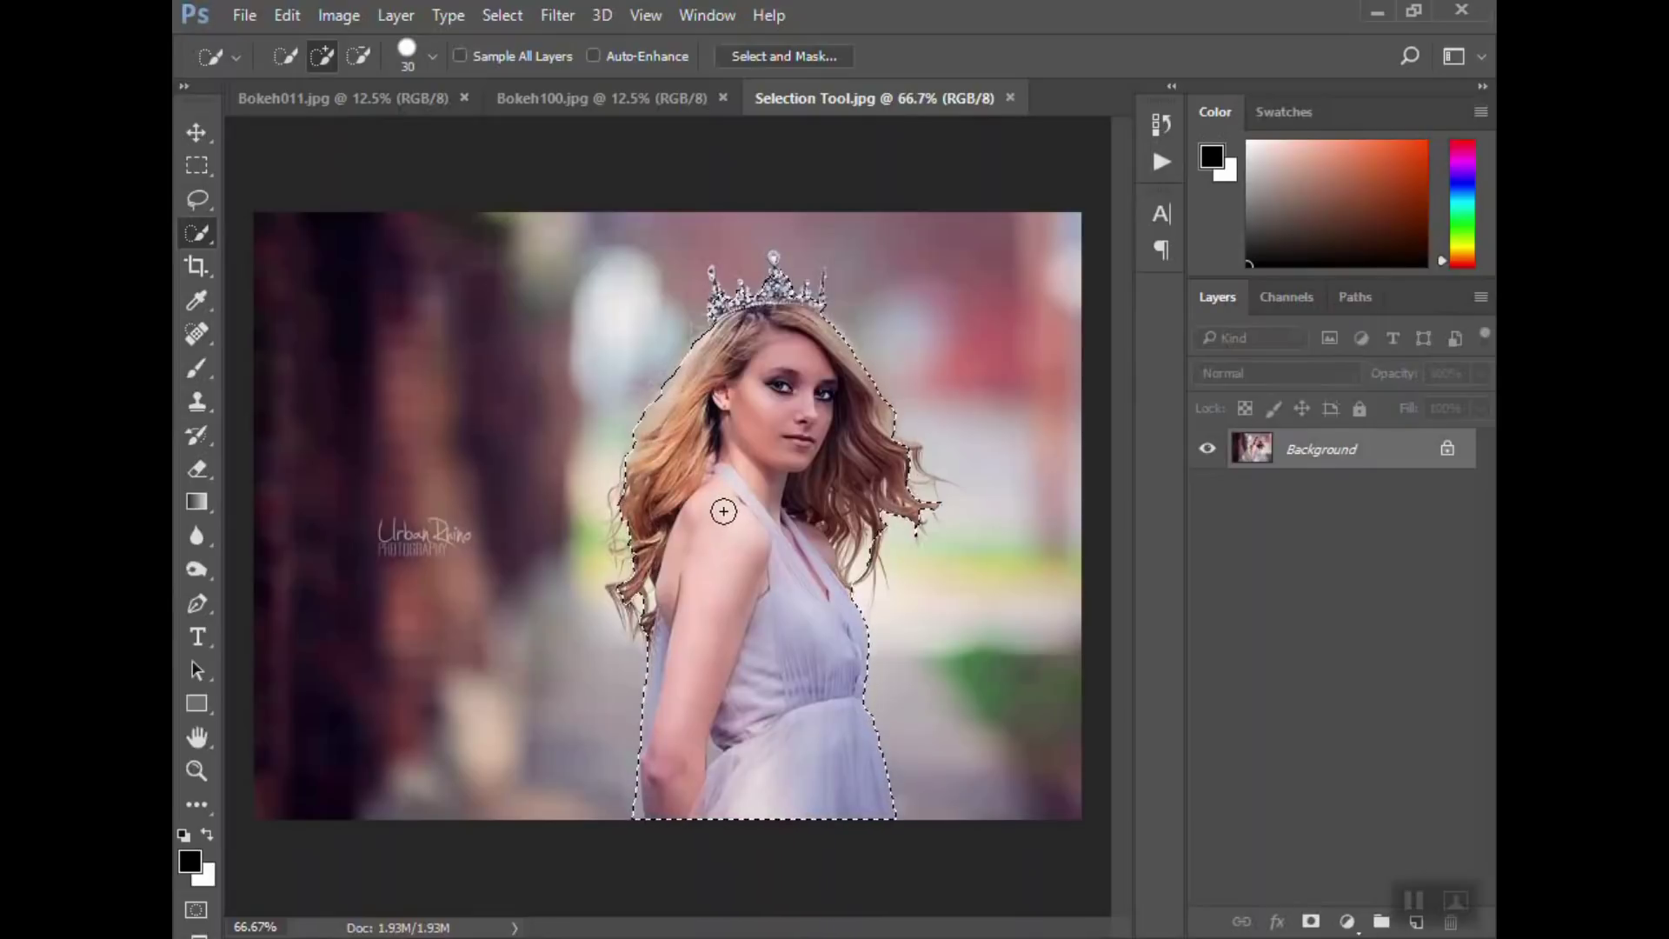
Add the crown's left and centre spikes to the selection with the brush size reduced to 8.
{"action": "left_click", "coordinate": [750, 341], "text": "ctrl"}
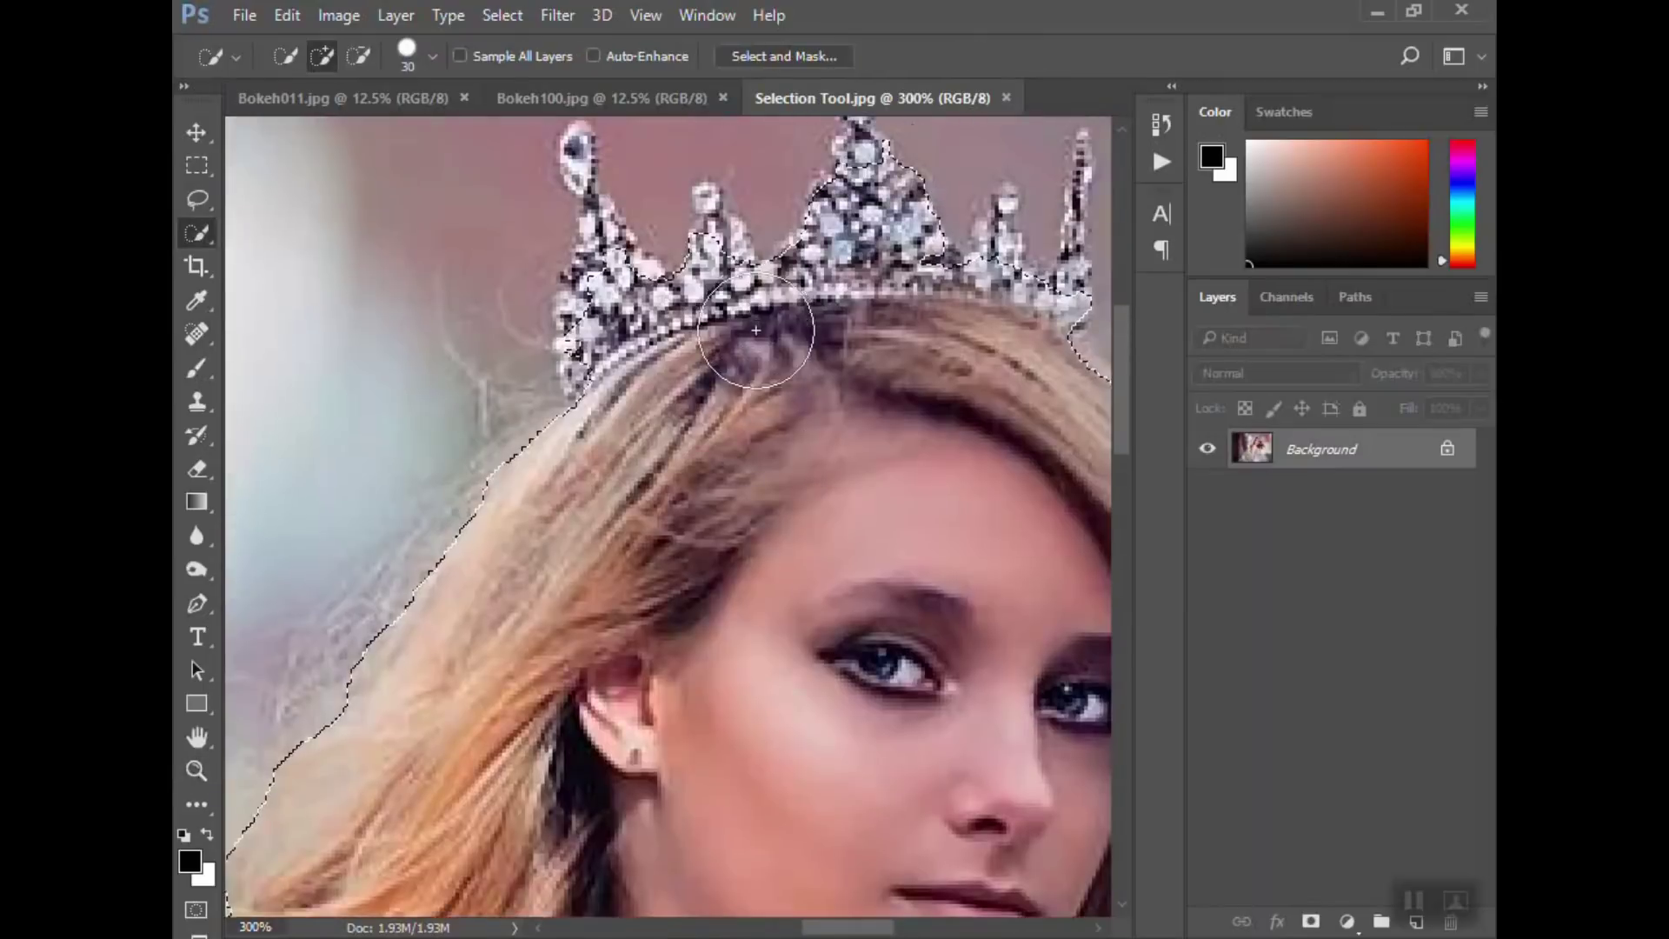
{"action": "scroll", "coordinate": [730, 405], "scroll_direction": "down", "scroll_amount": 1}
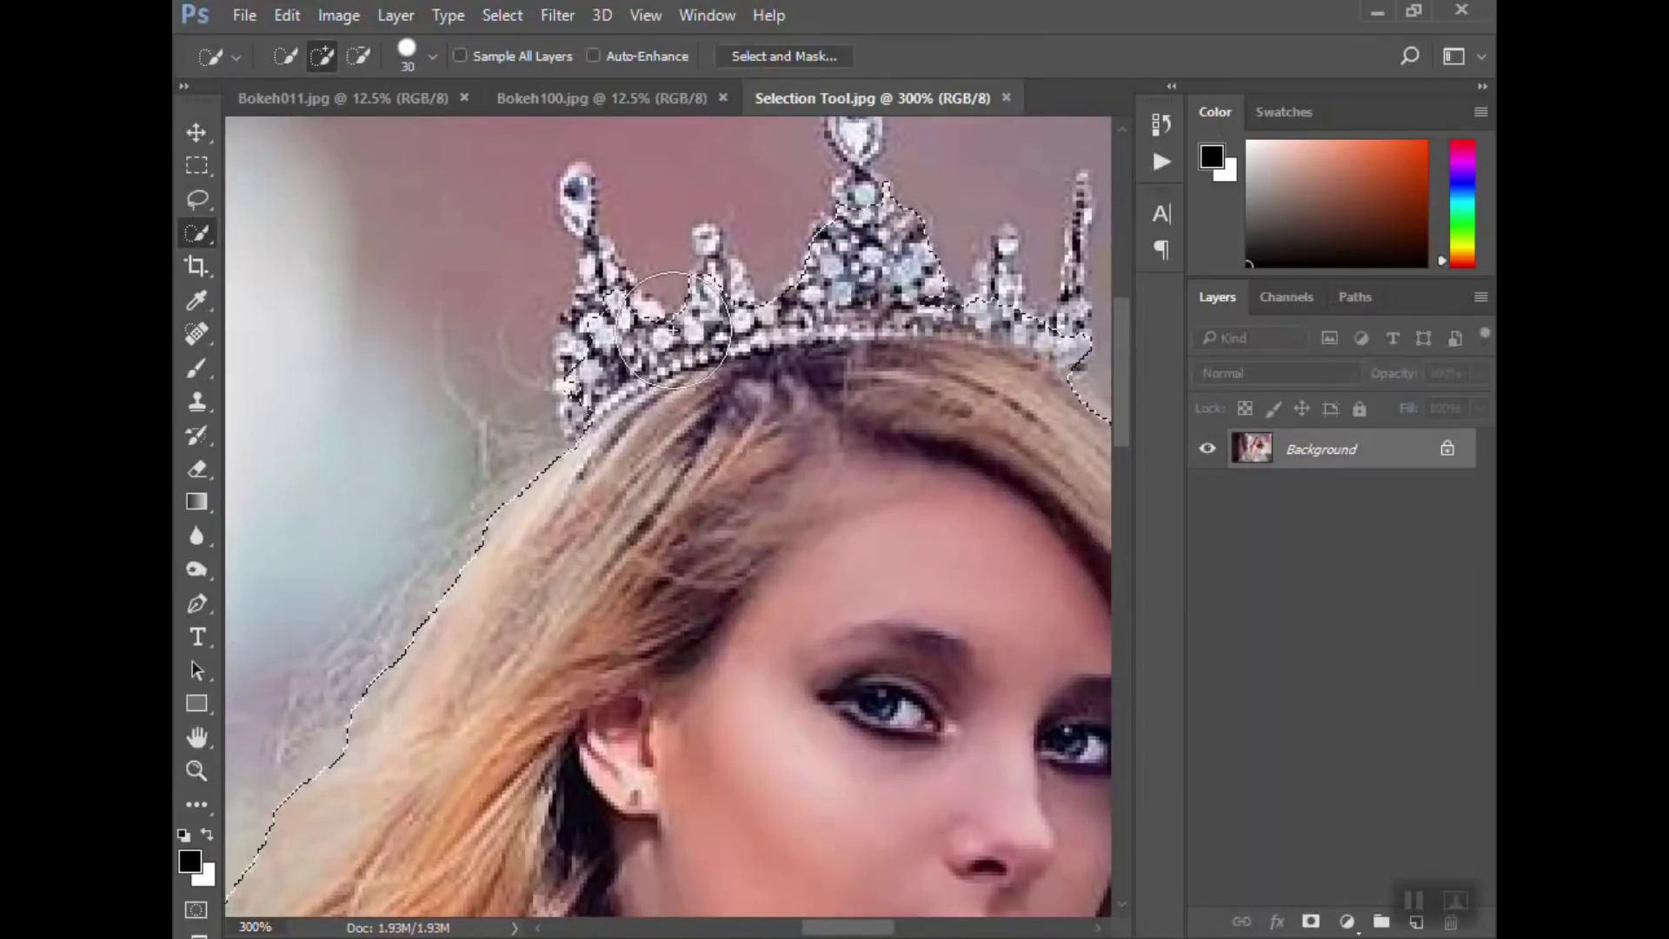
{"action": "key", "text": "bracketleft"}
{"action": "key", "text": "bracketleft"}
{"action": "key", "text": "bracketleft"}
{"action": "key", "text": "bracketleft"}
{"action": "mouse_move", "coordinate": [608, 305]}
{"action": "left_mouse_down"}
{"action": "mouse_move", "coordinate": [589, 331]}
{"action": "mouse_move", "coordinate": [581, 439]}
{"action": "left_mouse_up"}
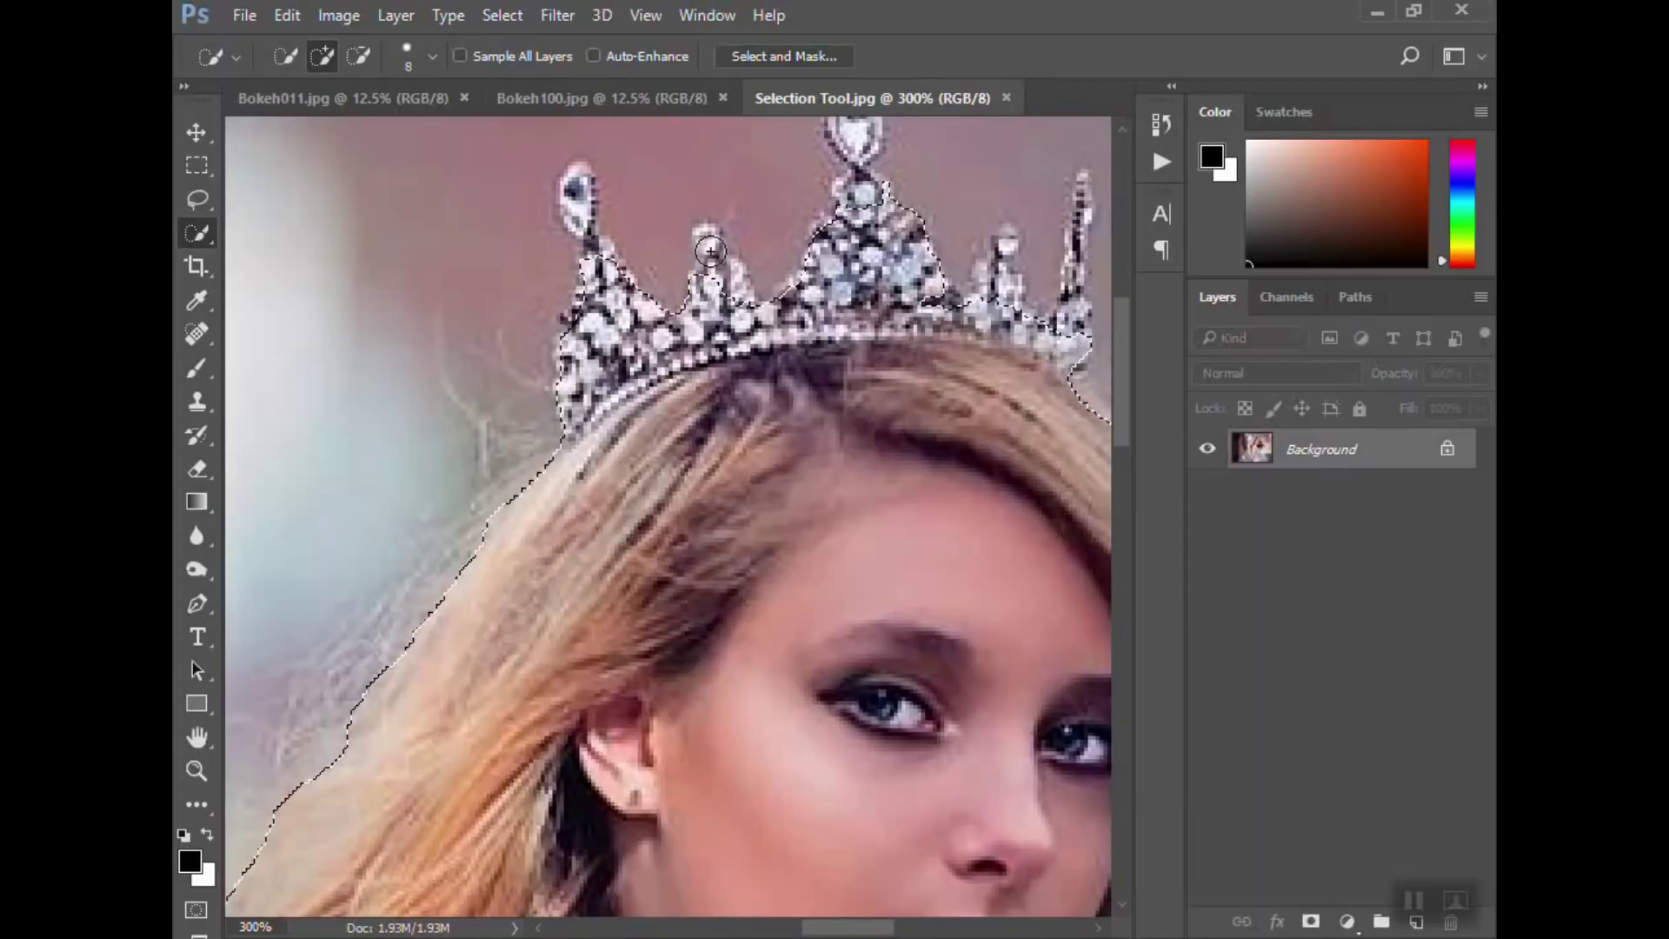
{"action": "scroll", "coordinate": [871, 233], "scroll_direction": "up", "scroll_amount": 3}
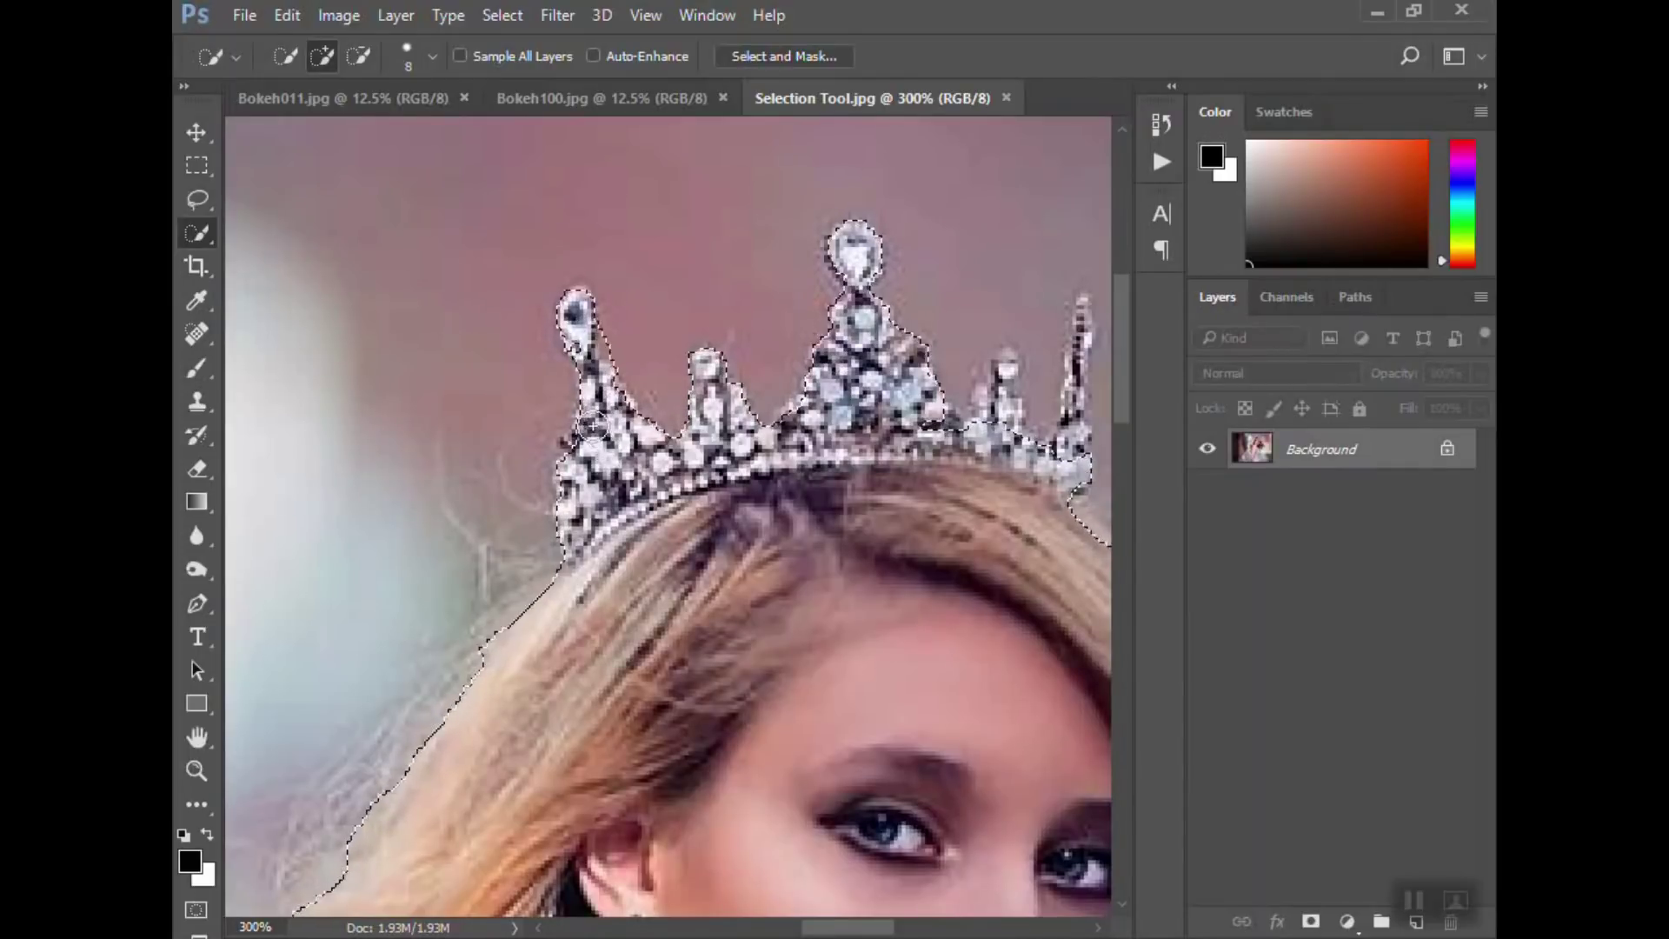
{"action": "scroll", "coordinate": [595, 469], "scroll_direction": "down", "scroll_amount": 2}
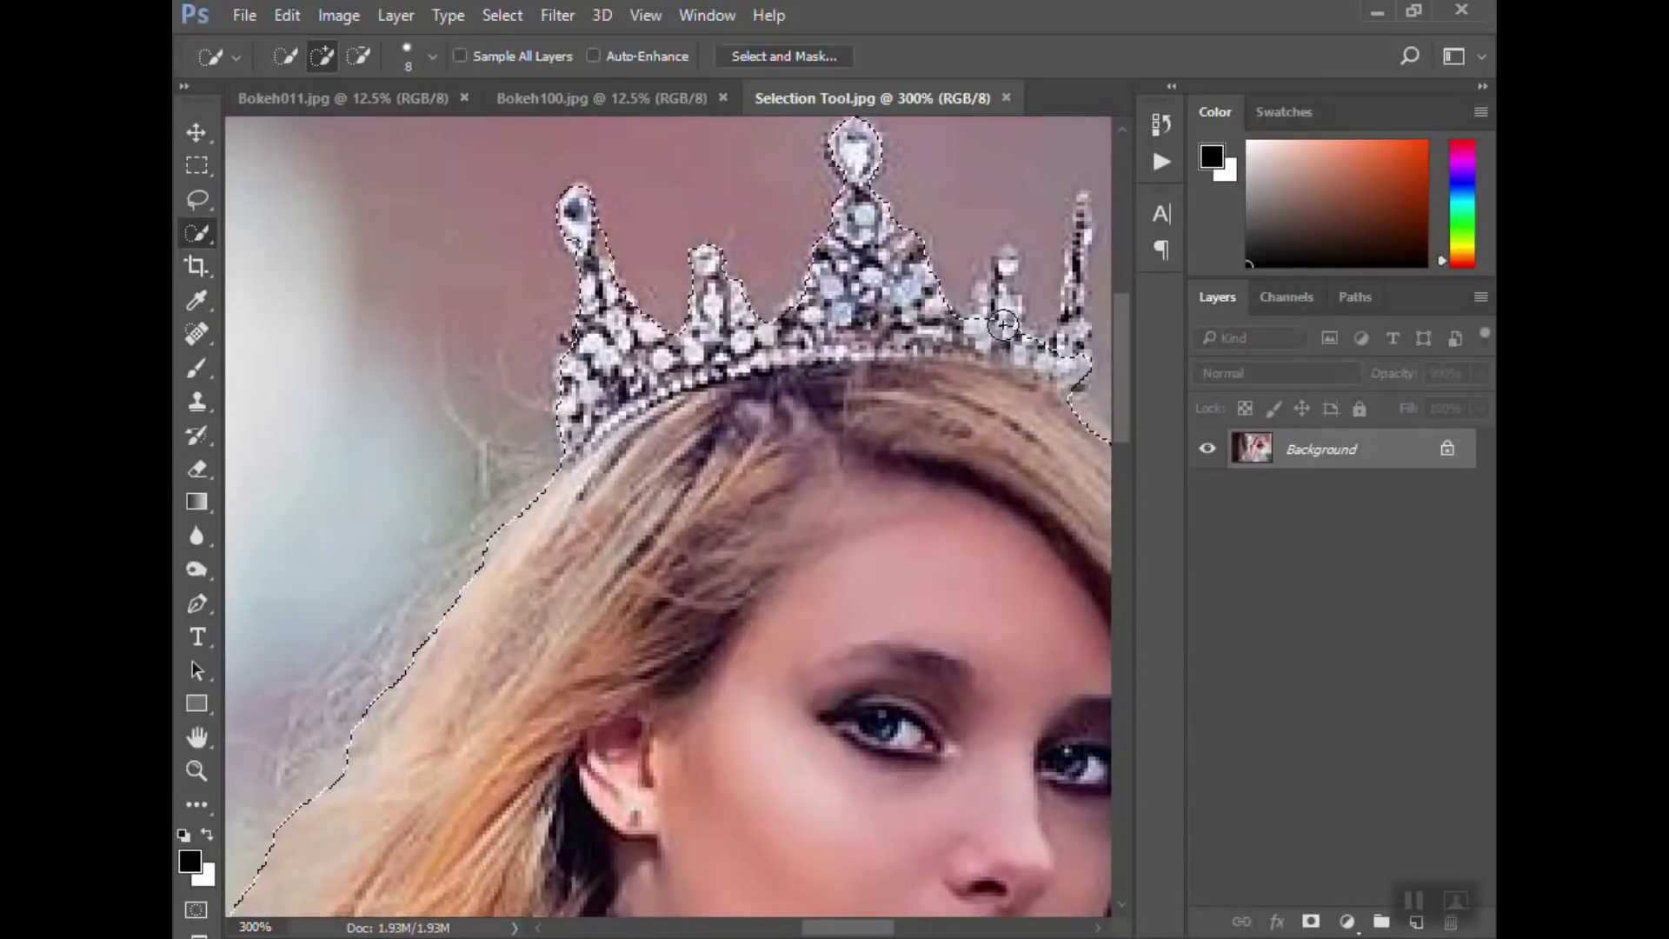
Add the short spike right of the crown's centre to the selection and subtract the background spill between the two spikes.
{"action": "mouse_move", "coordinate": [1007, 261]}
{"action": "left_mouse_down"}
{"action": "mouse_move", "coordinate": [1016, 338]}
{"action": "mouse_move", "coordinate": [950, 265]}
{"action": "left_mouse_up"}
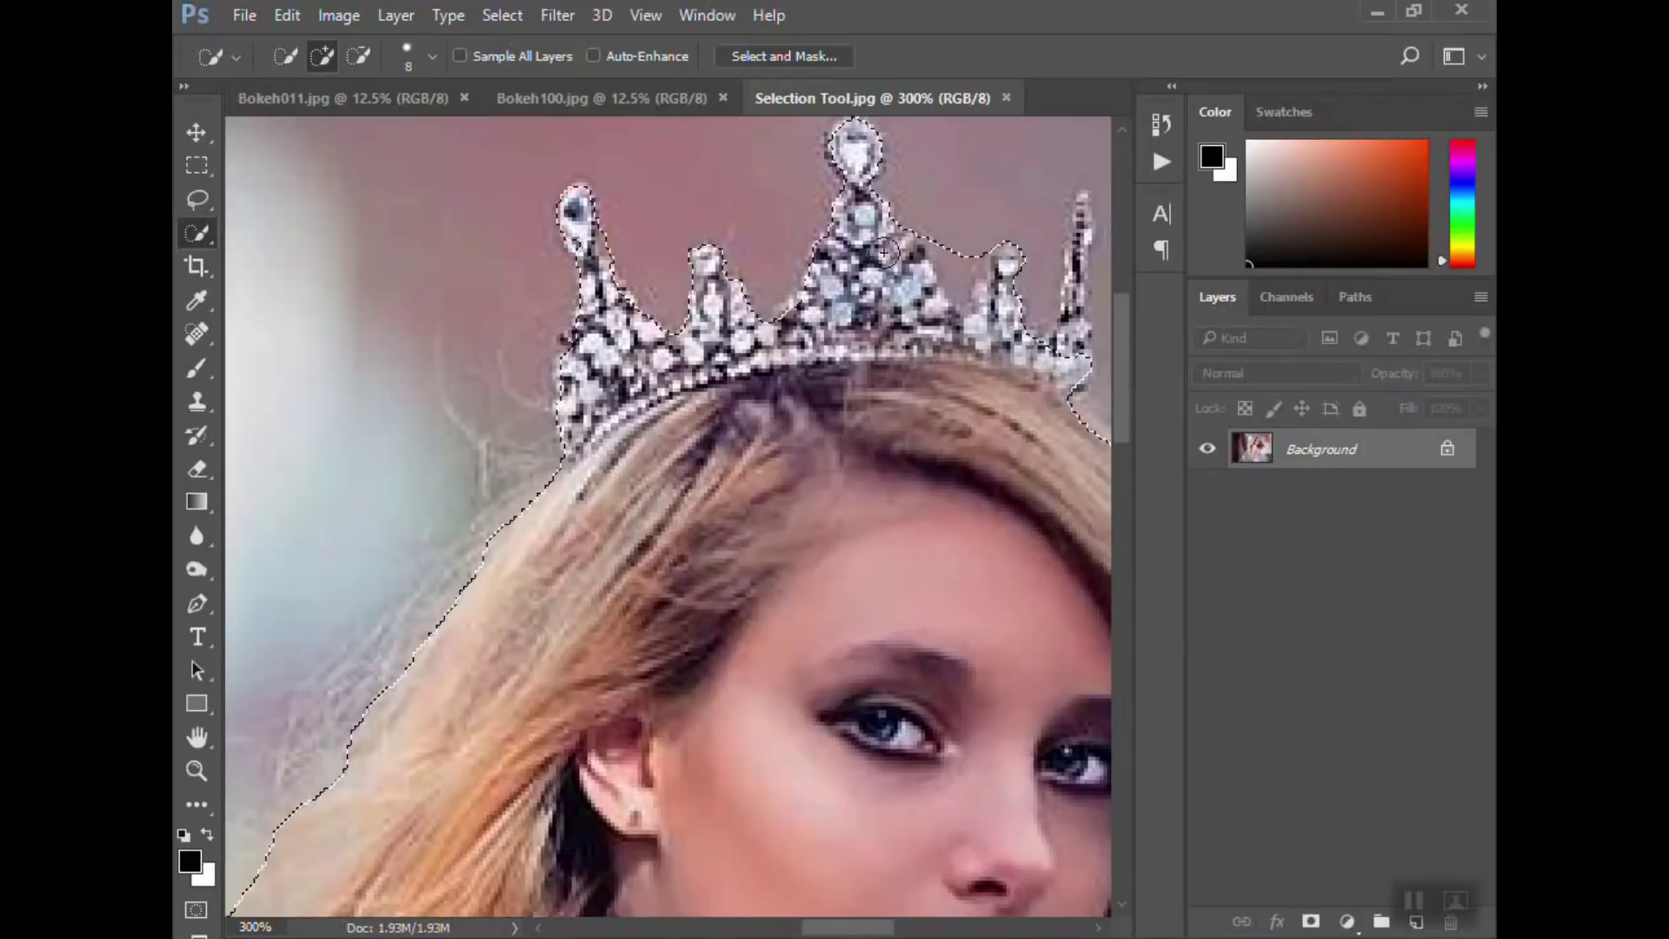
{"action": "left_click", "coordinate": [358, 56]}
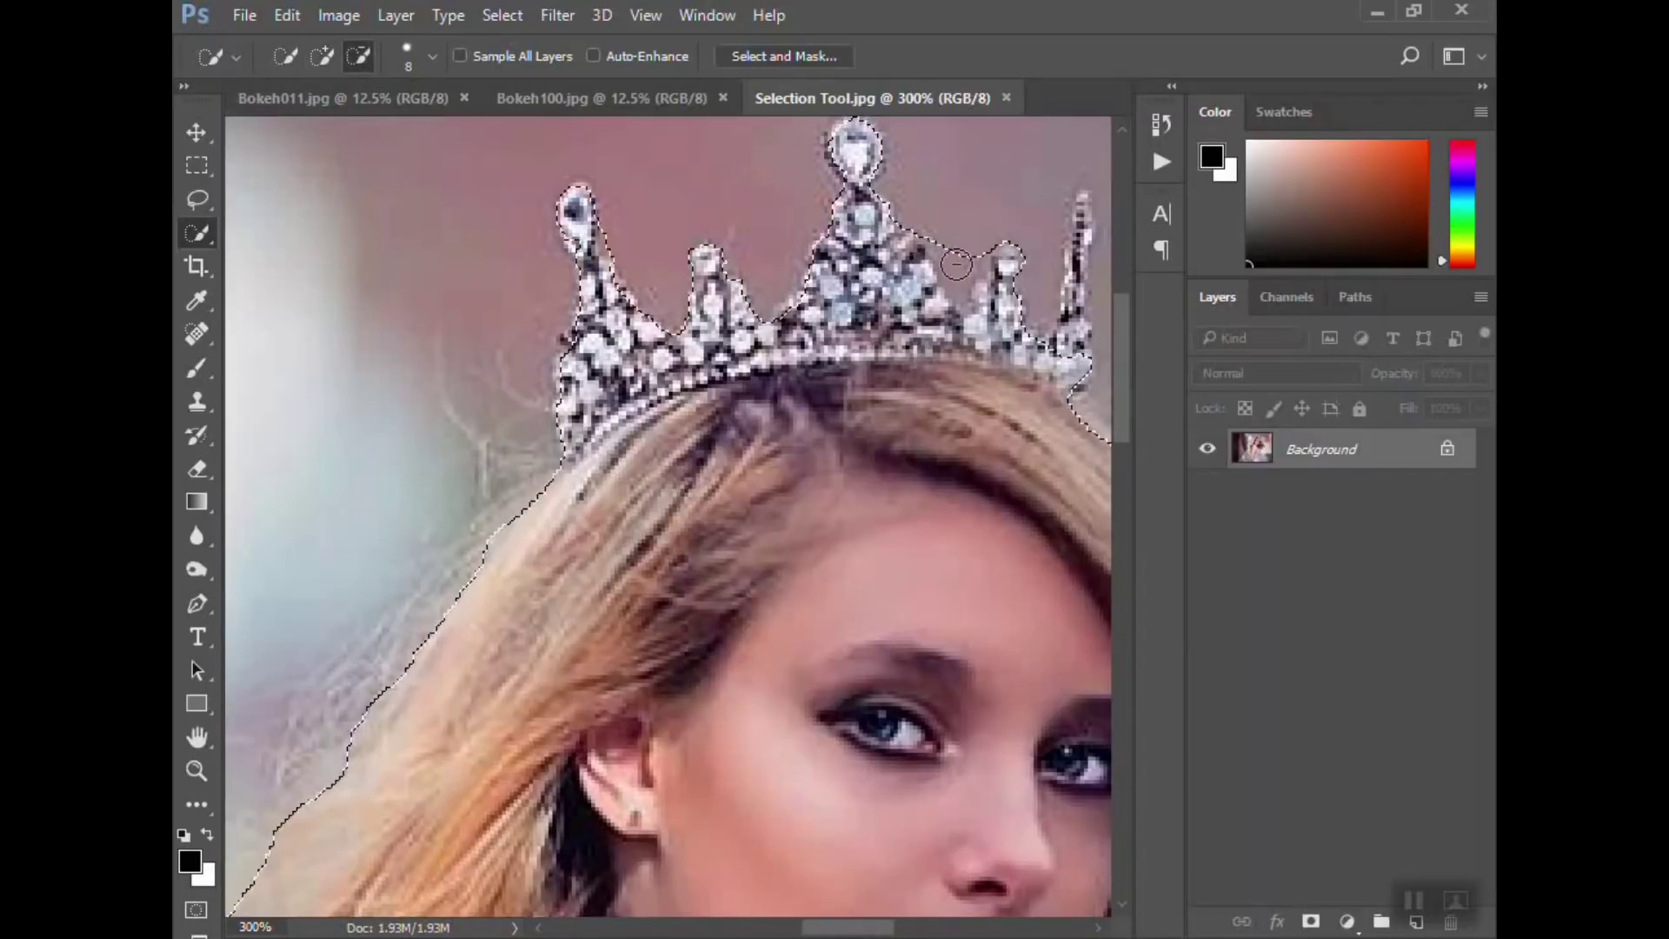
{"action": "left_click_drag", "start_coordinate": [974, 250], "coordinate": [935, 231]}
{"action": "scroll", "coordinate": [973, 255], "scroll_direction": "up", "scroll_amount": 1}
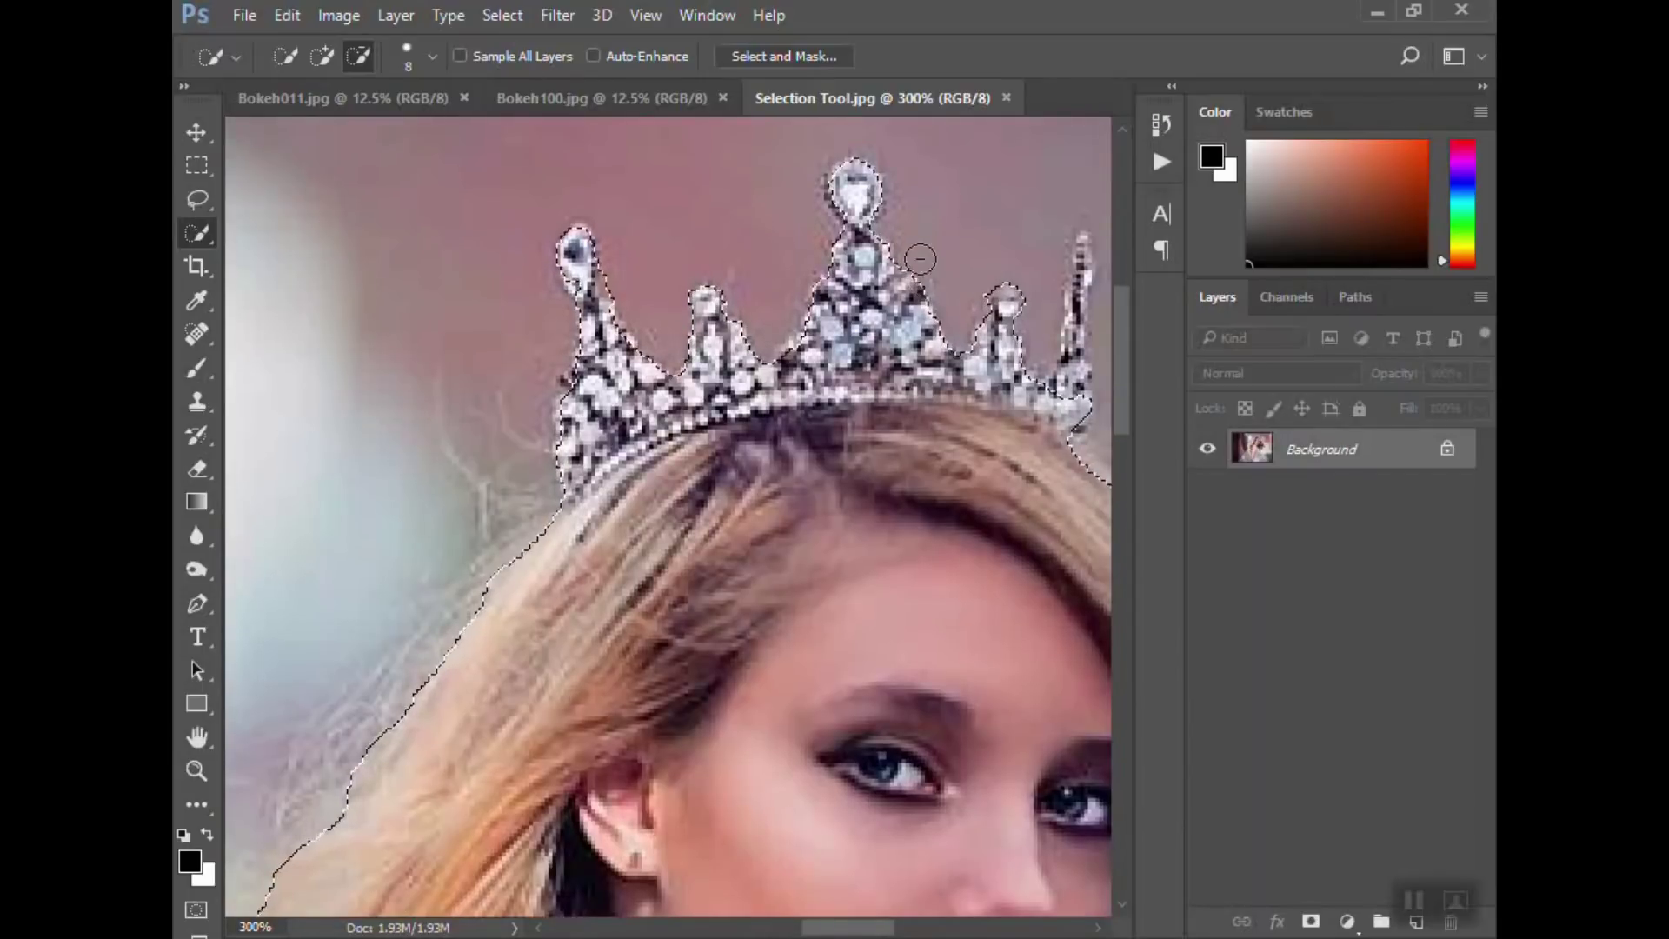
{"action": "scroll", "coordinate": [913, 261], "scroll_direction": "down", "scroll_amount": 1}
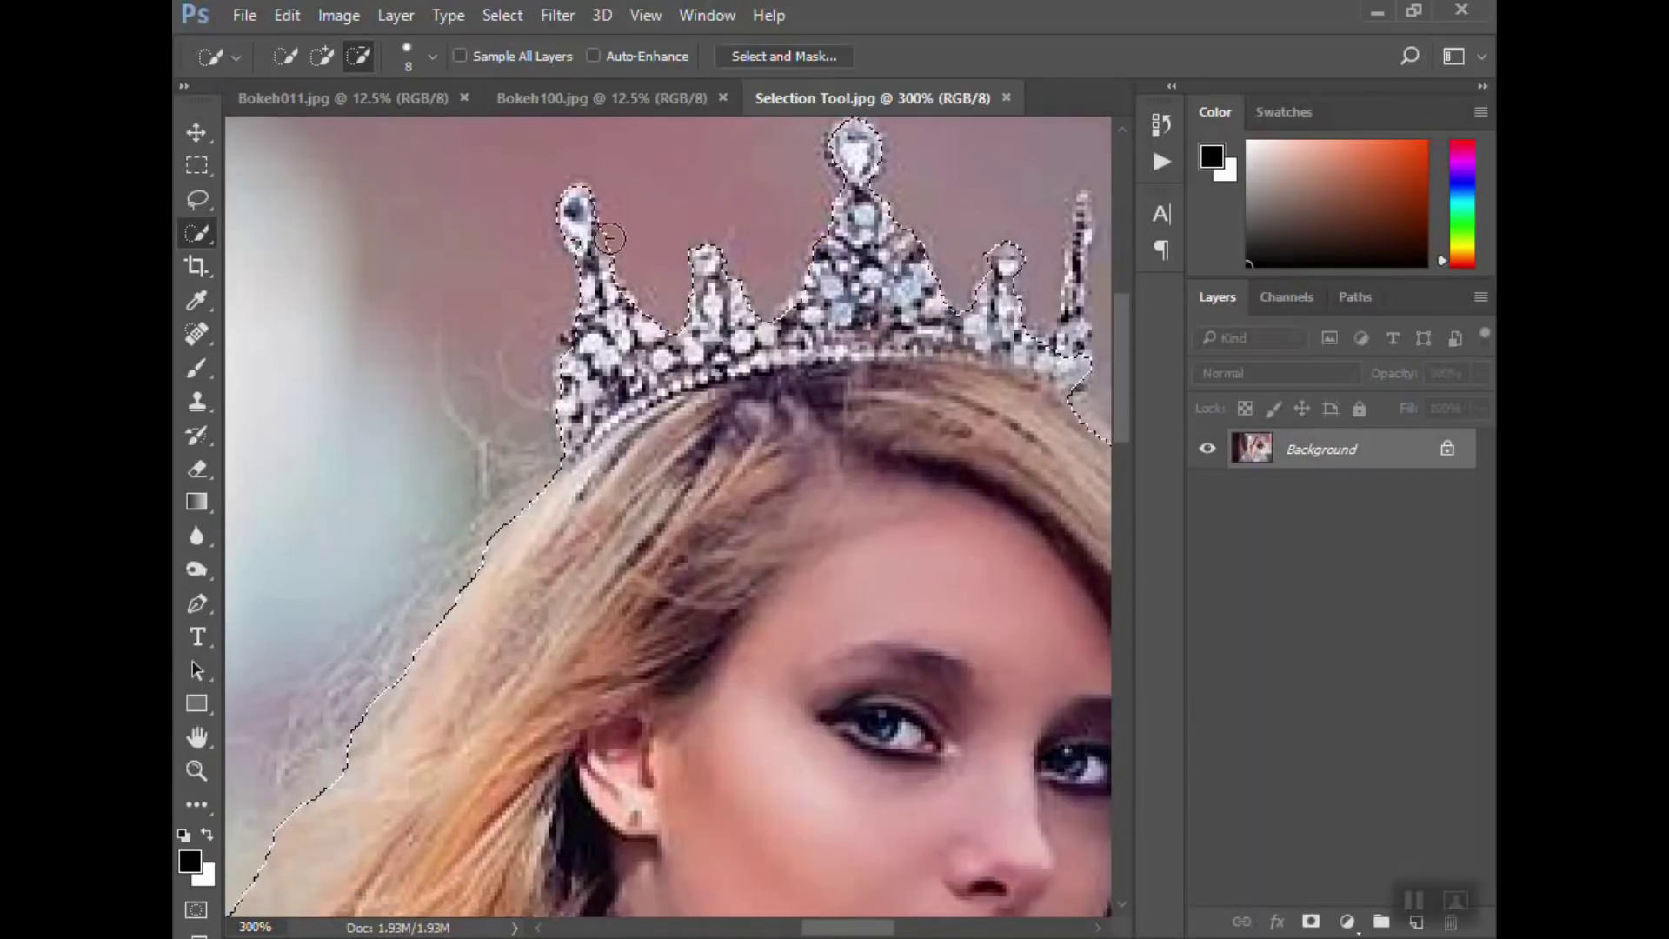
Add the crown's far-right spike with a brush size of 4 and subtract the background spill around it.
{"action": "left_click_drag", "start_coordinate": [830, 929], "coordinate": [867, 928]}
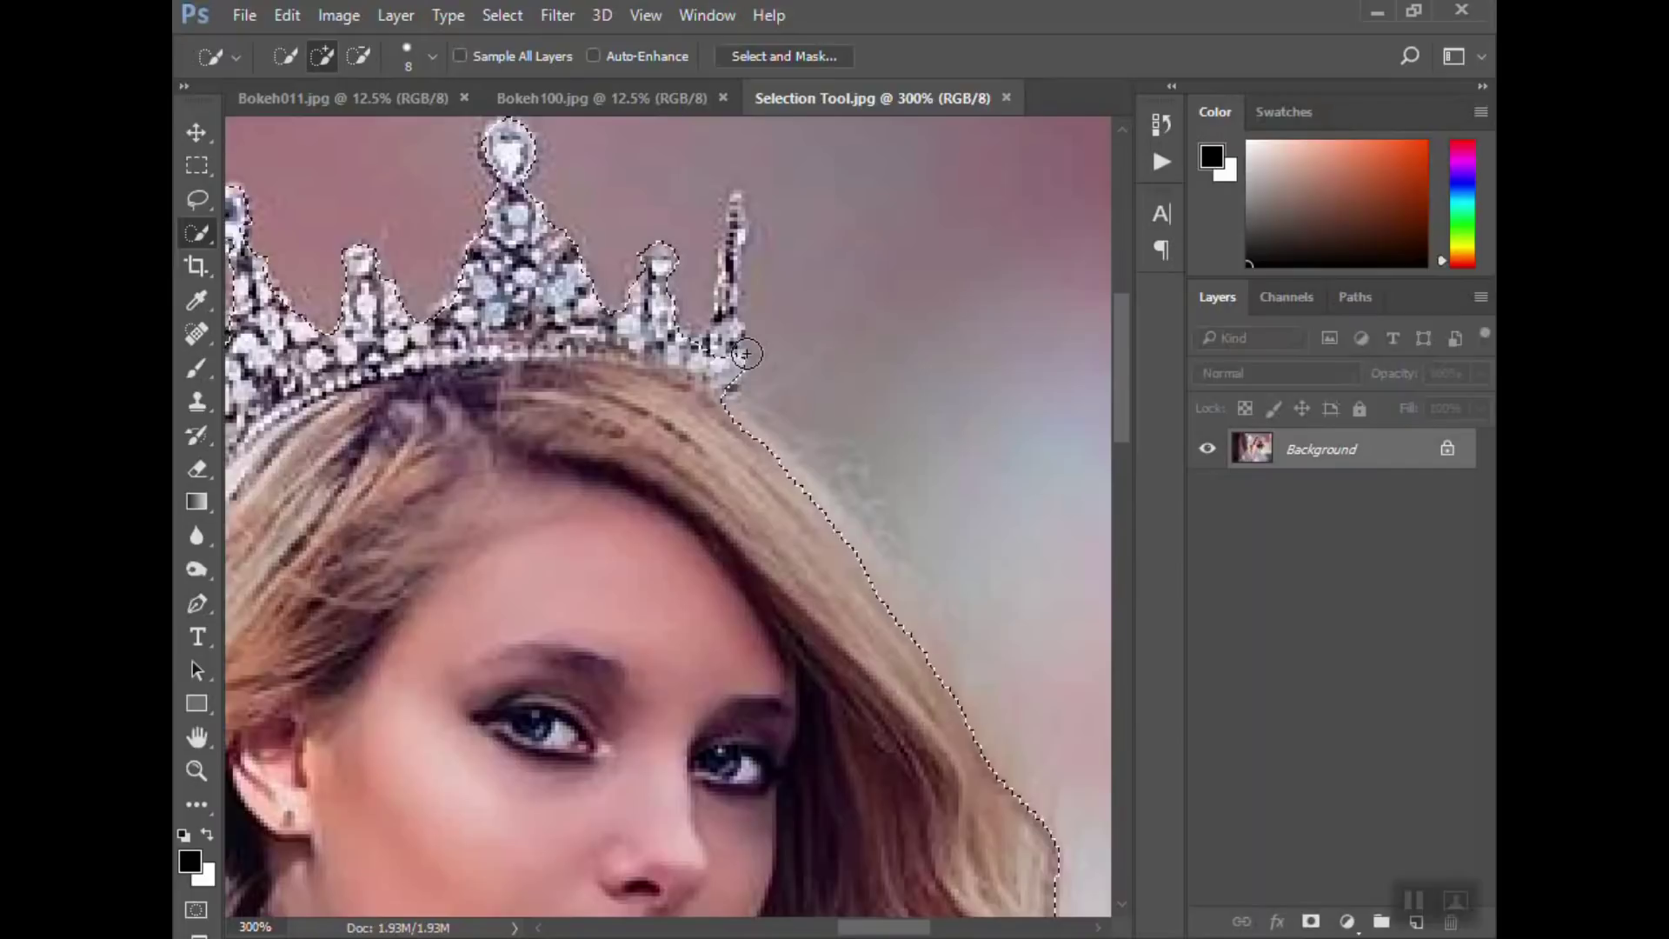
{"action": "key", "text": "bracketleft"}
{"action": "key", "text": "bracketleft"}
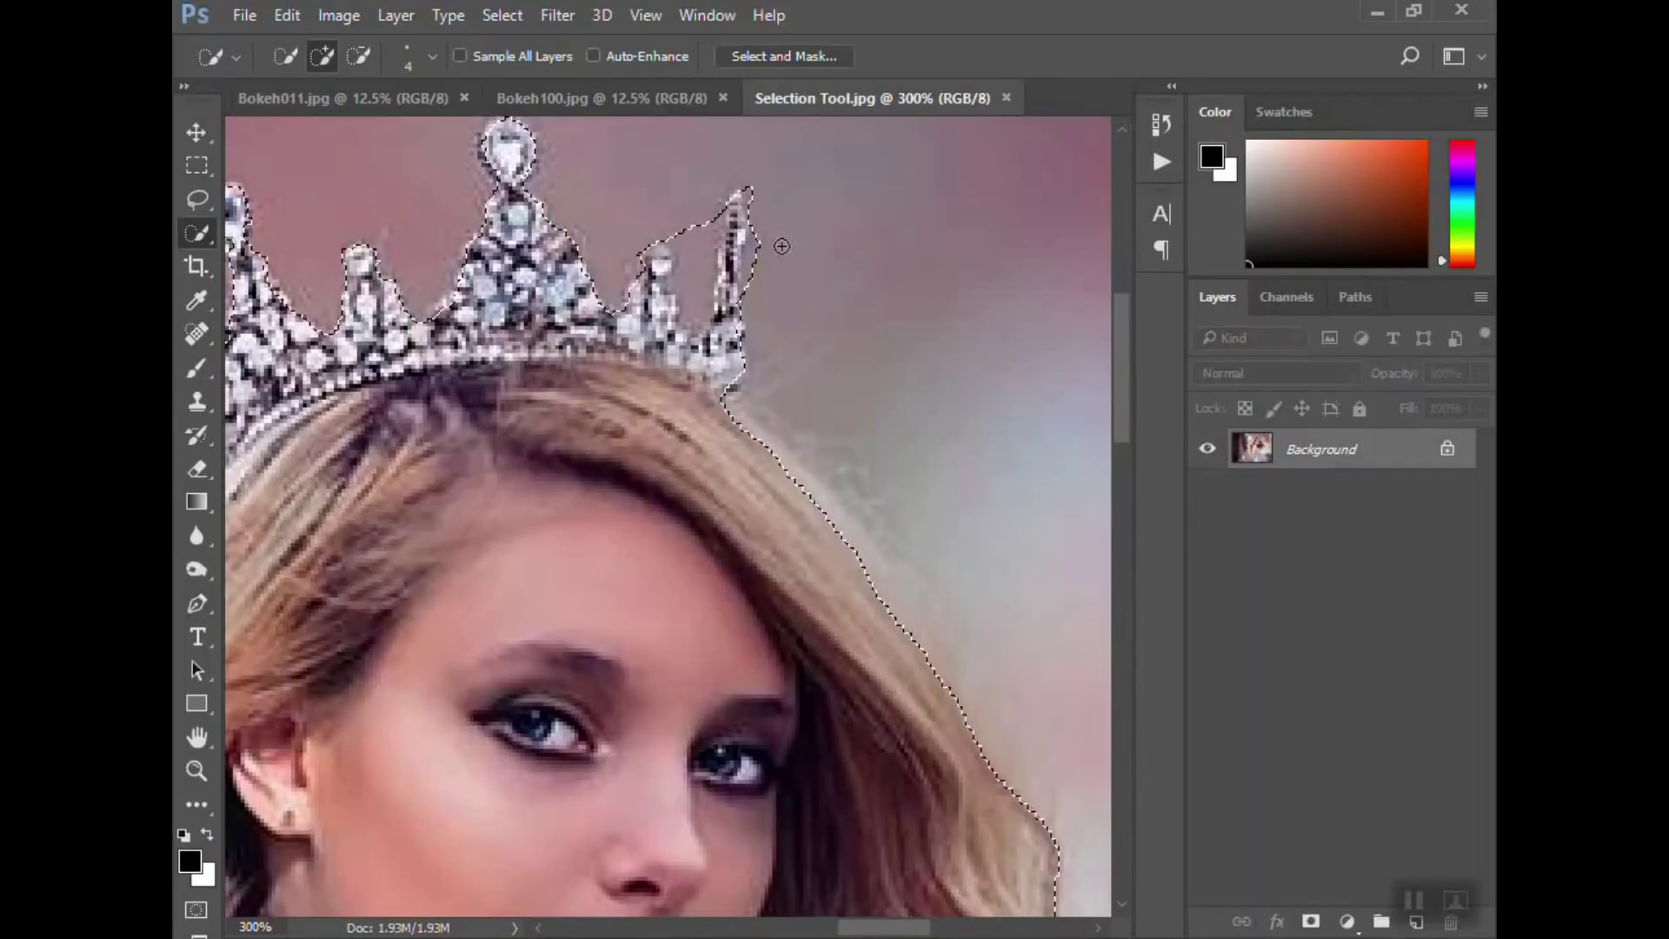
{"action": "left_click", "coordinate": [358, 55]}
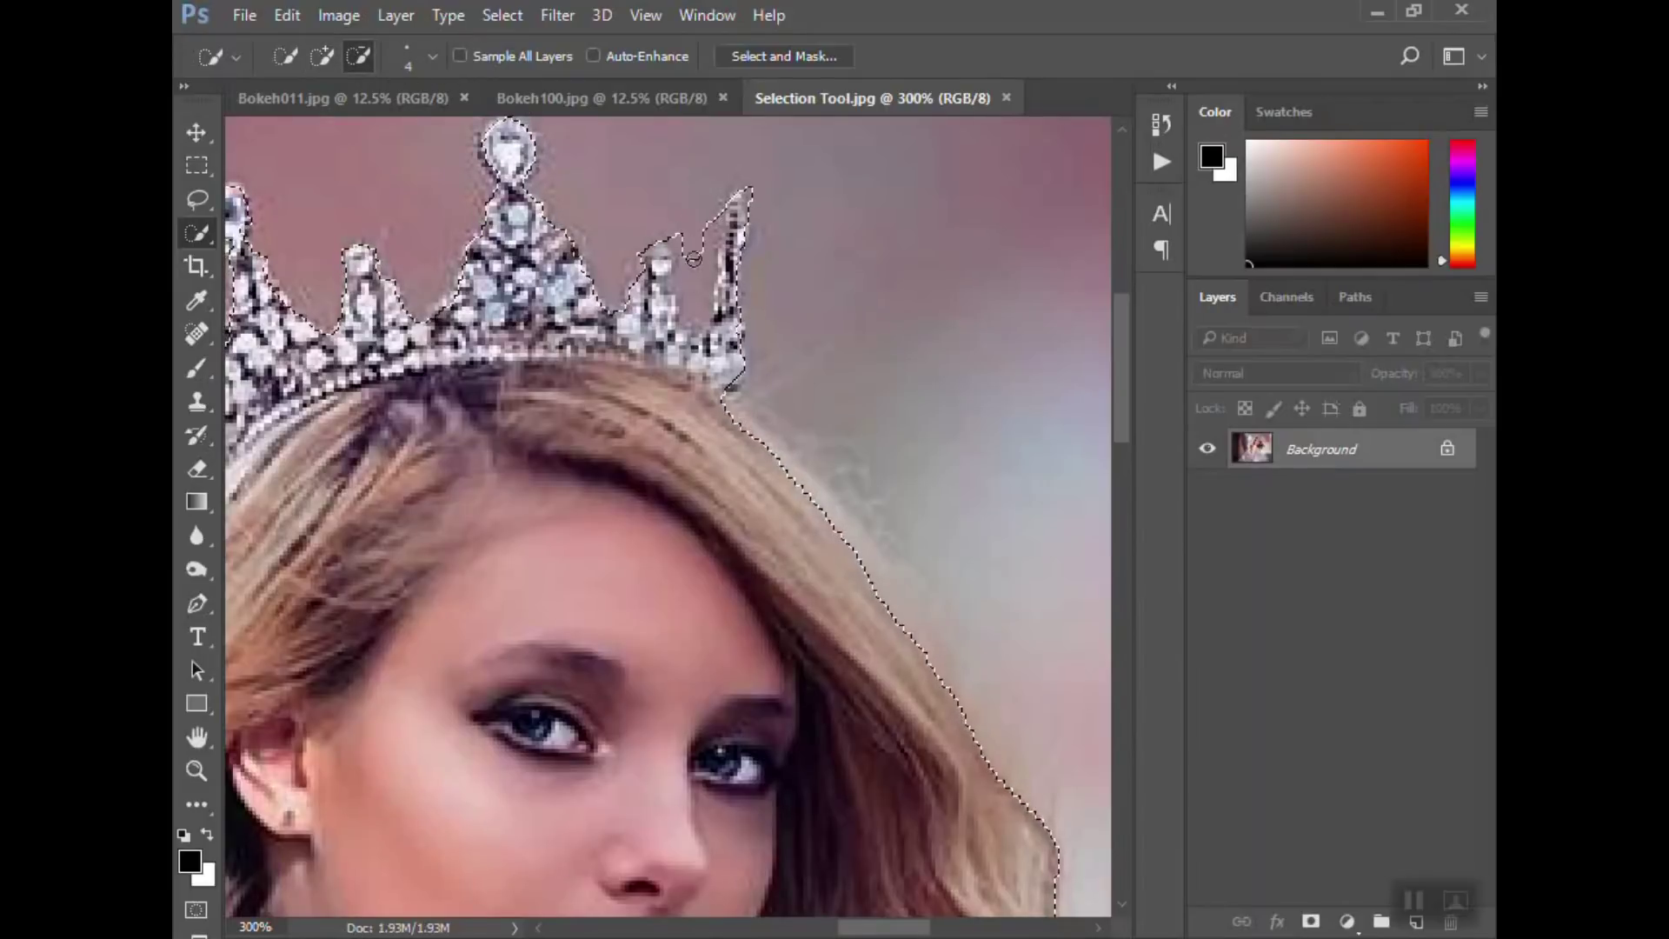
Refine the selection around the small background gap between the arm and waist so that the gap is excluded.
{"action": "scroll", "coordinate": [740, 361], "scroll_direction": "down", "scroll_amount": 10}
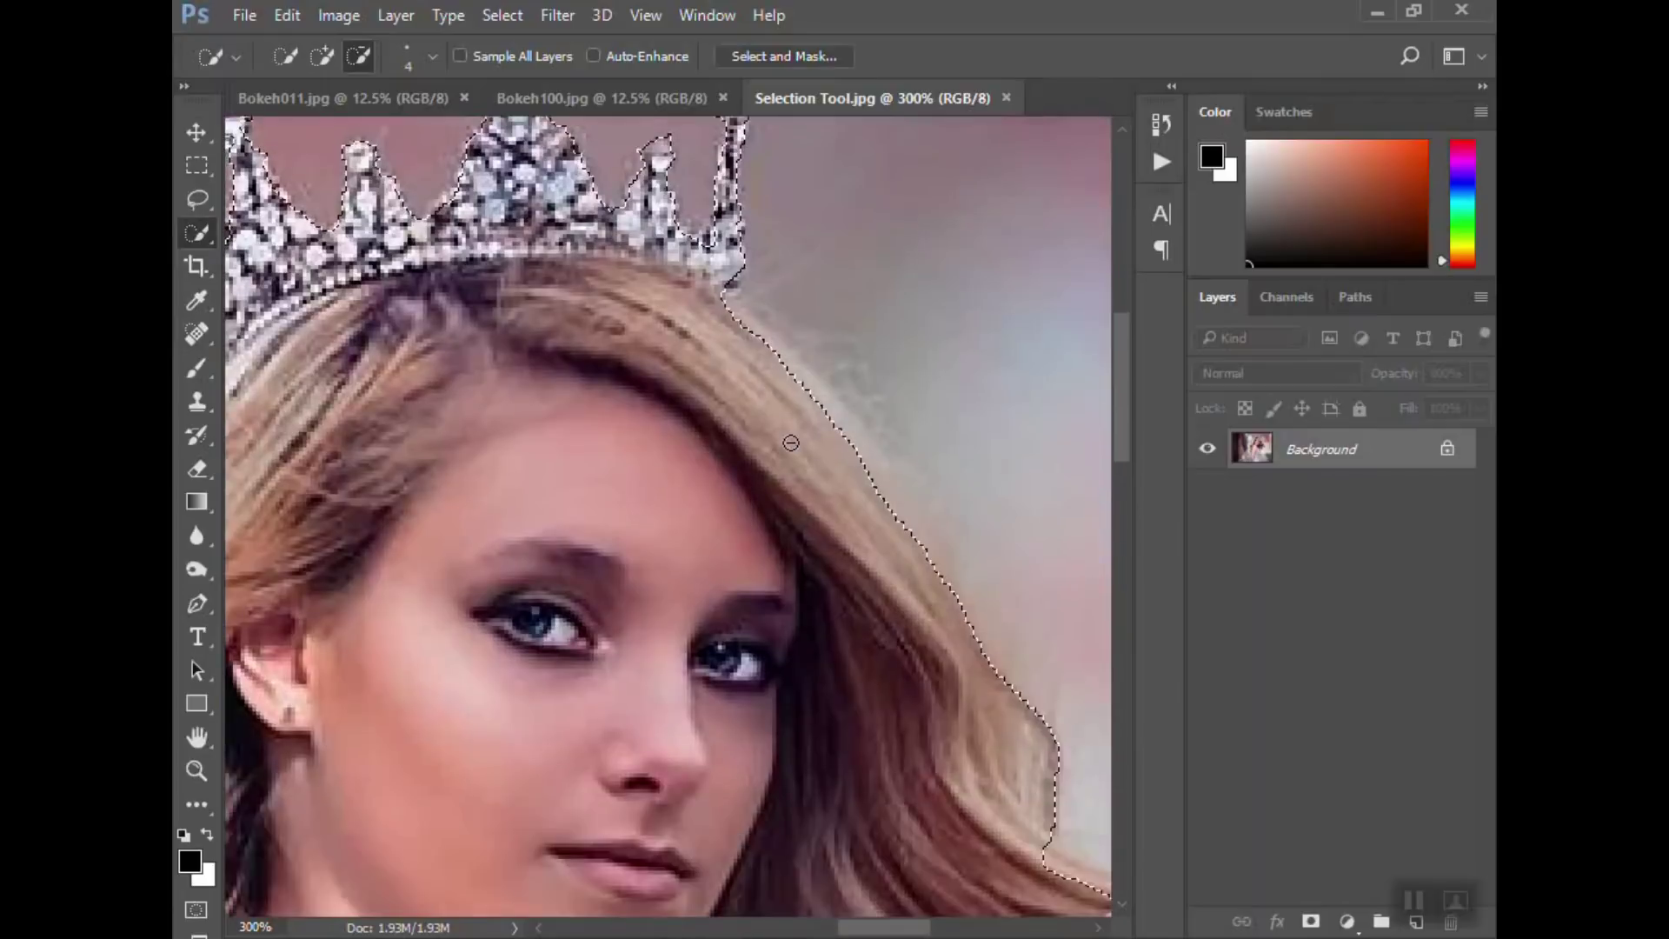
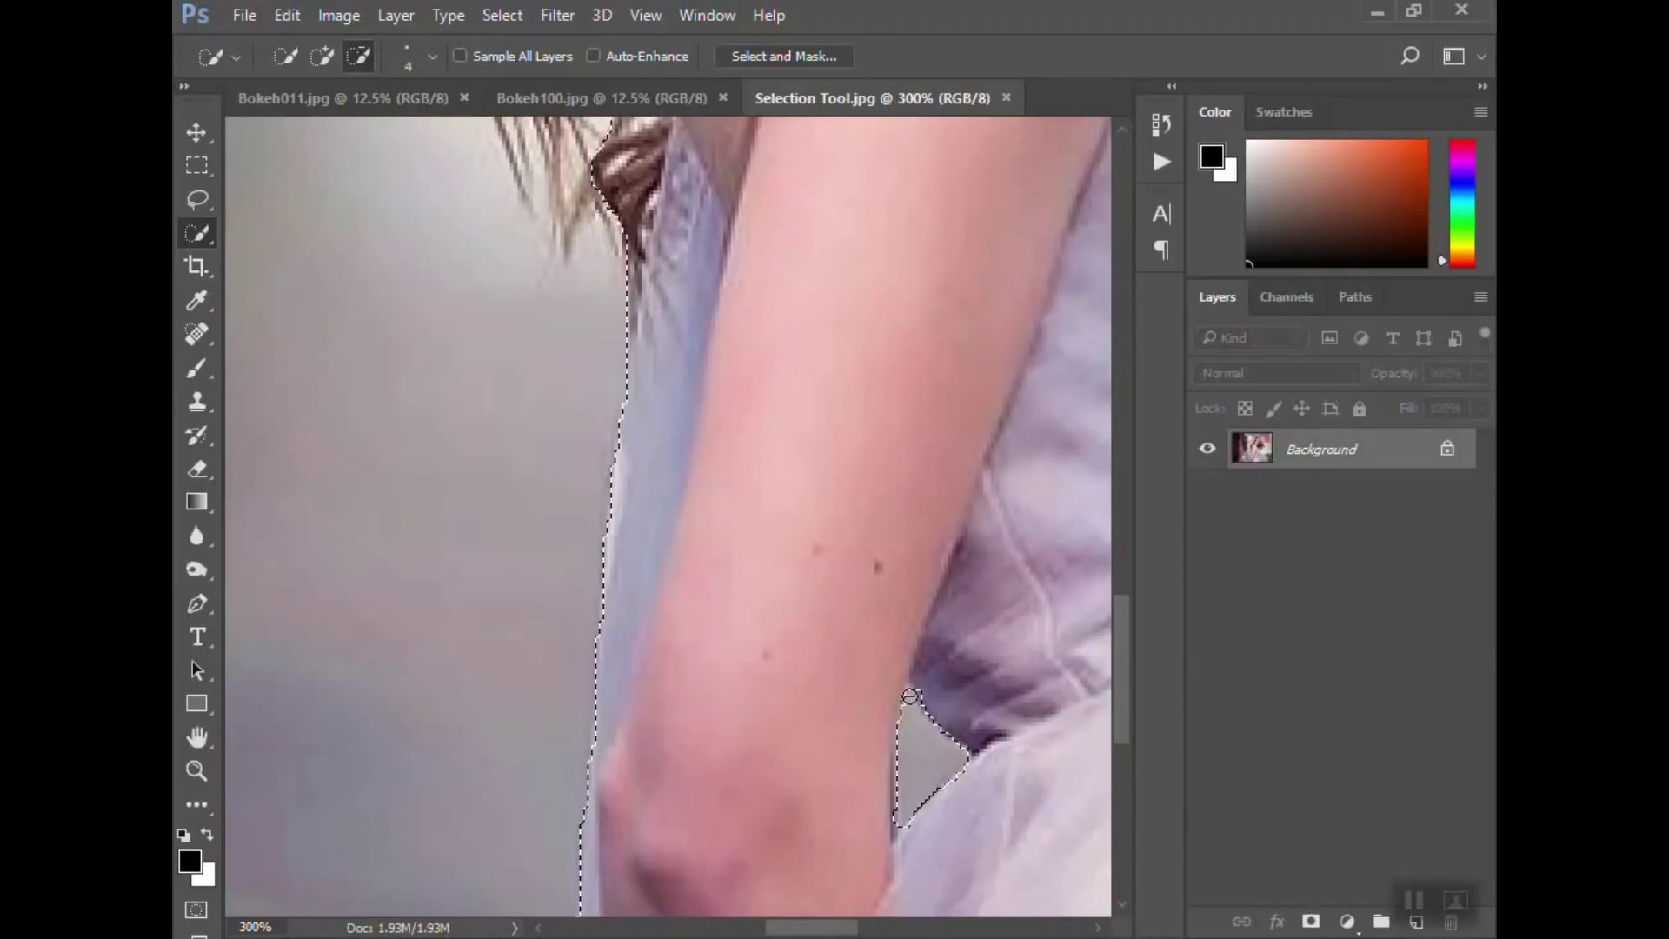
{"action": "left_click", "coordinate": [322, 57]}
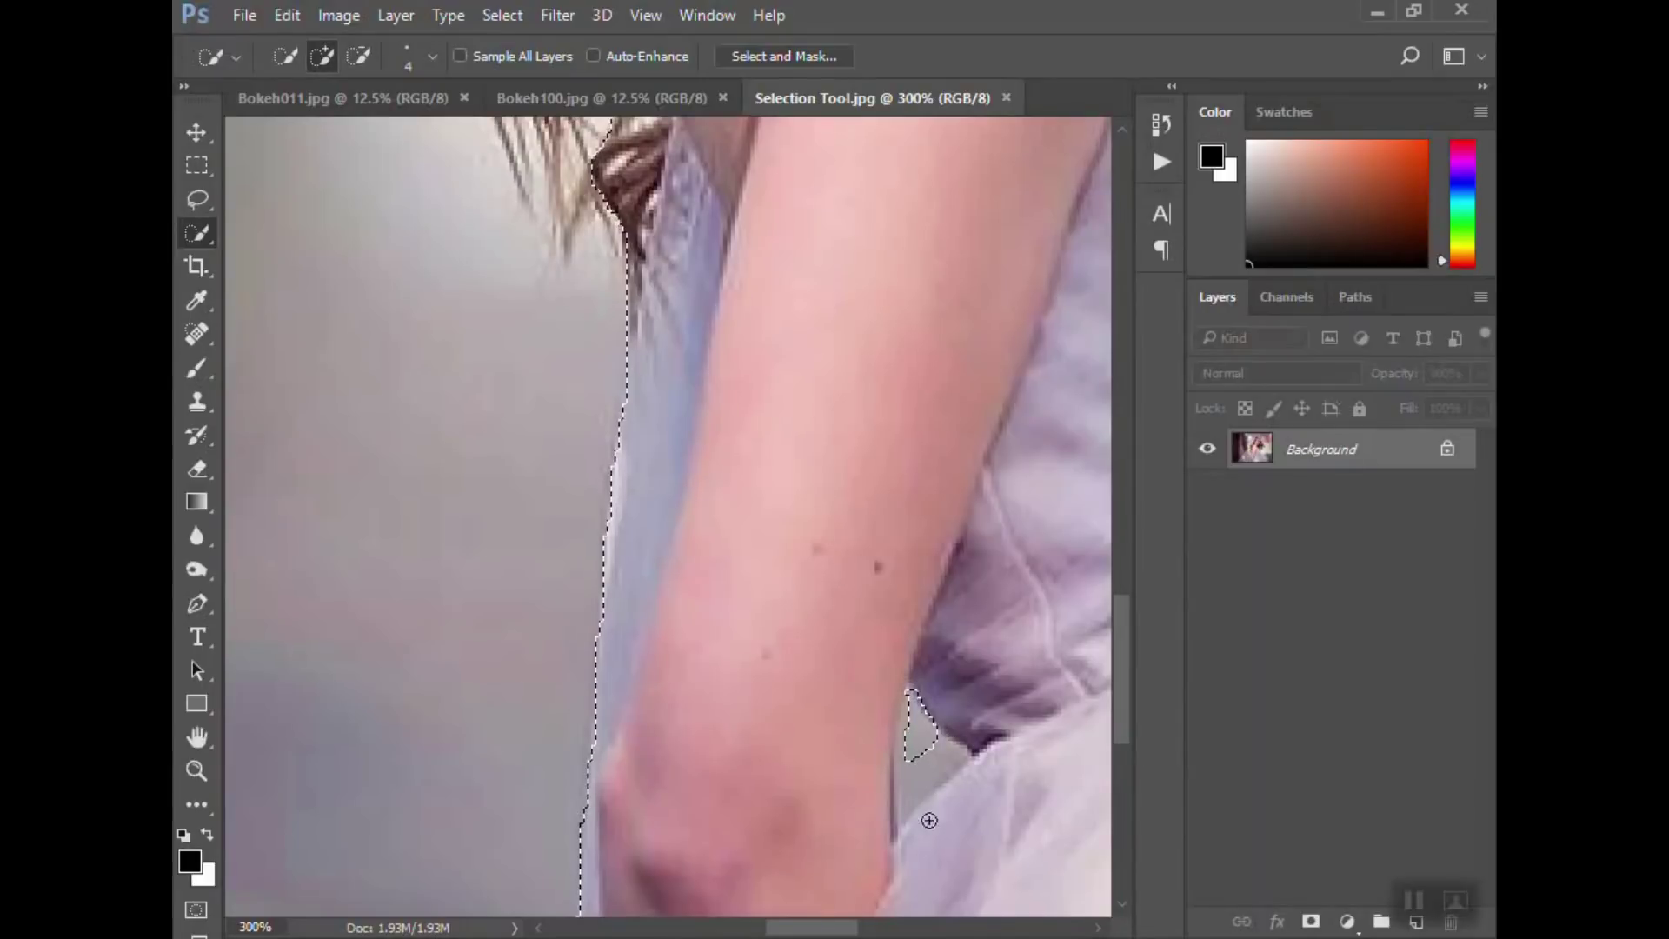
{"action": "mouse_move", "coordinate": [926, 771]}
{"action": "left_mouse_down"}
{"action": "mouse_move", "coordinate": [931, 738]}
{"action": "mouse_move", "coordinate": [890, 697]}
{"action": "left_mouse_up"}
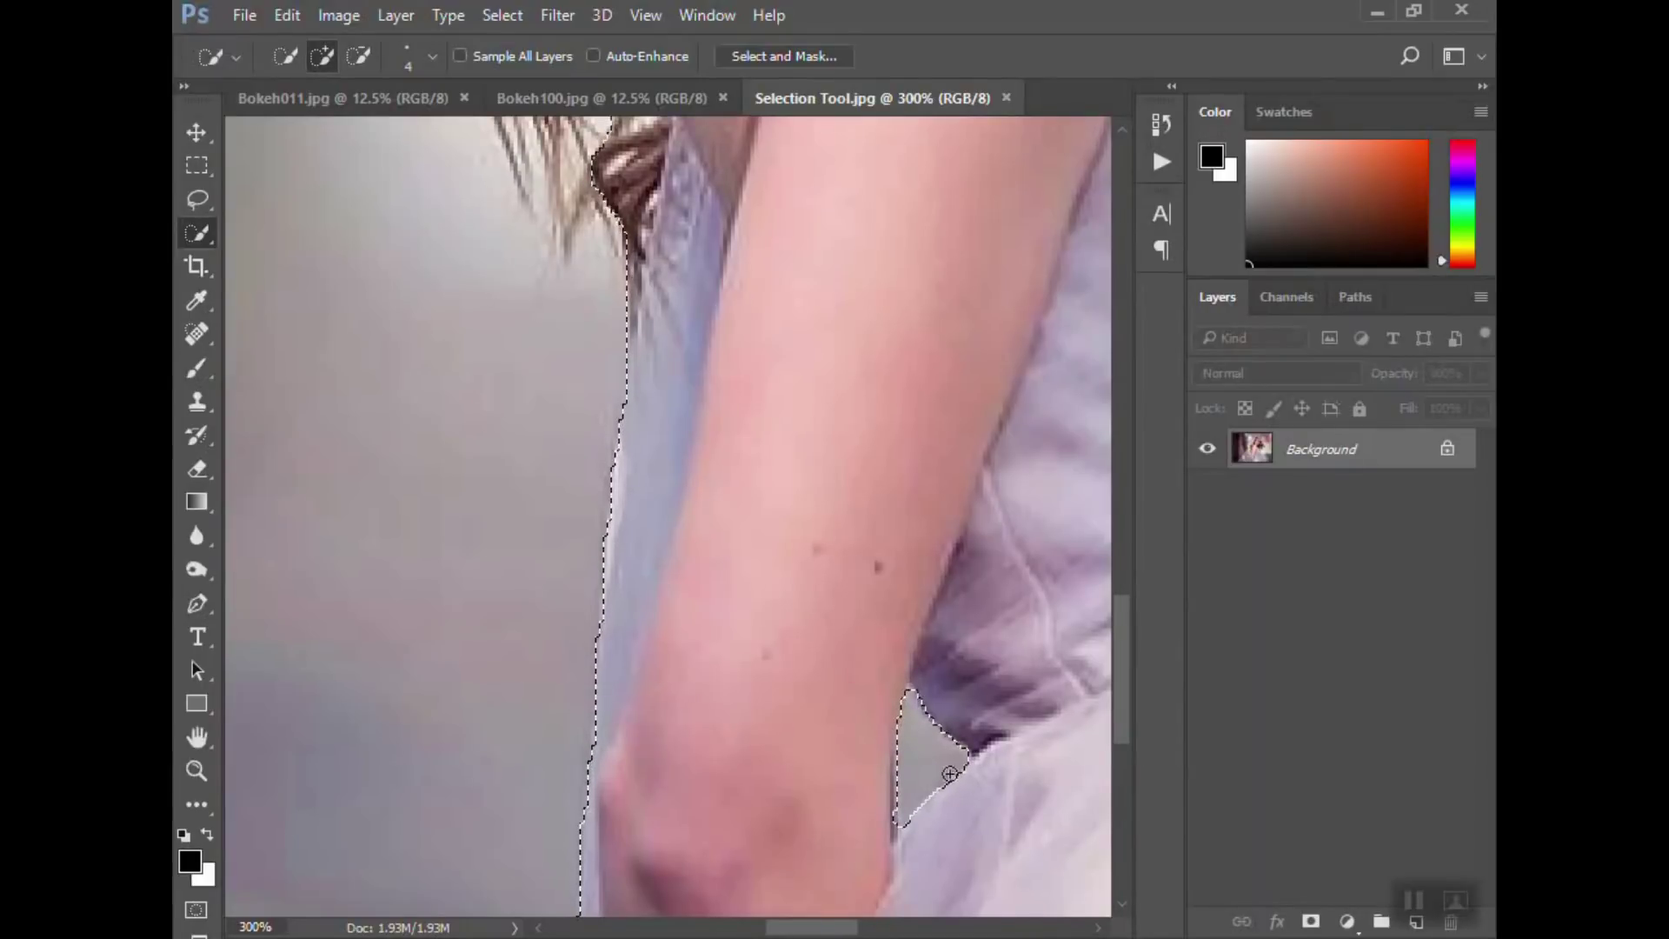
{"action": "key", "text": "z"}
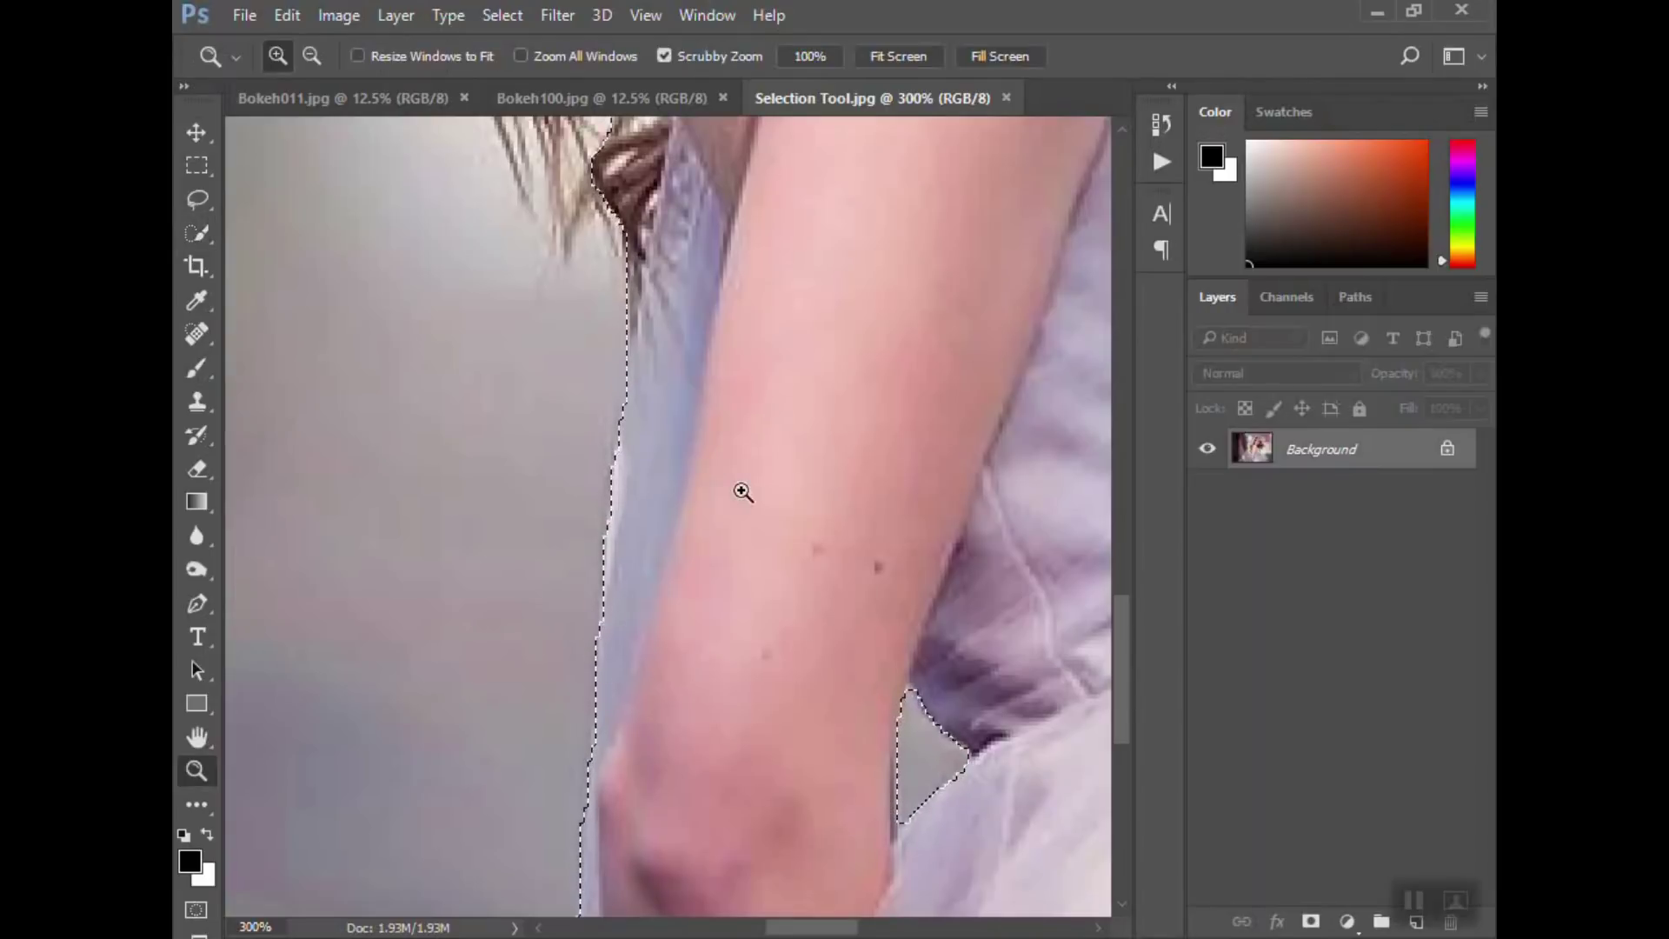
{"action": "left_click", "coordinate": [742, 487], "text": "alt"}
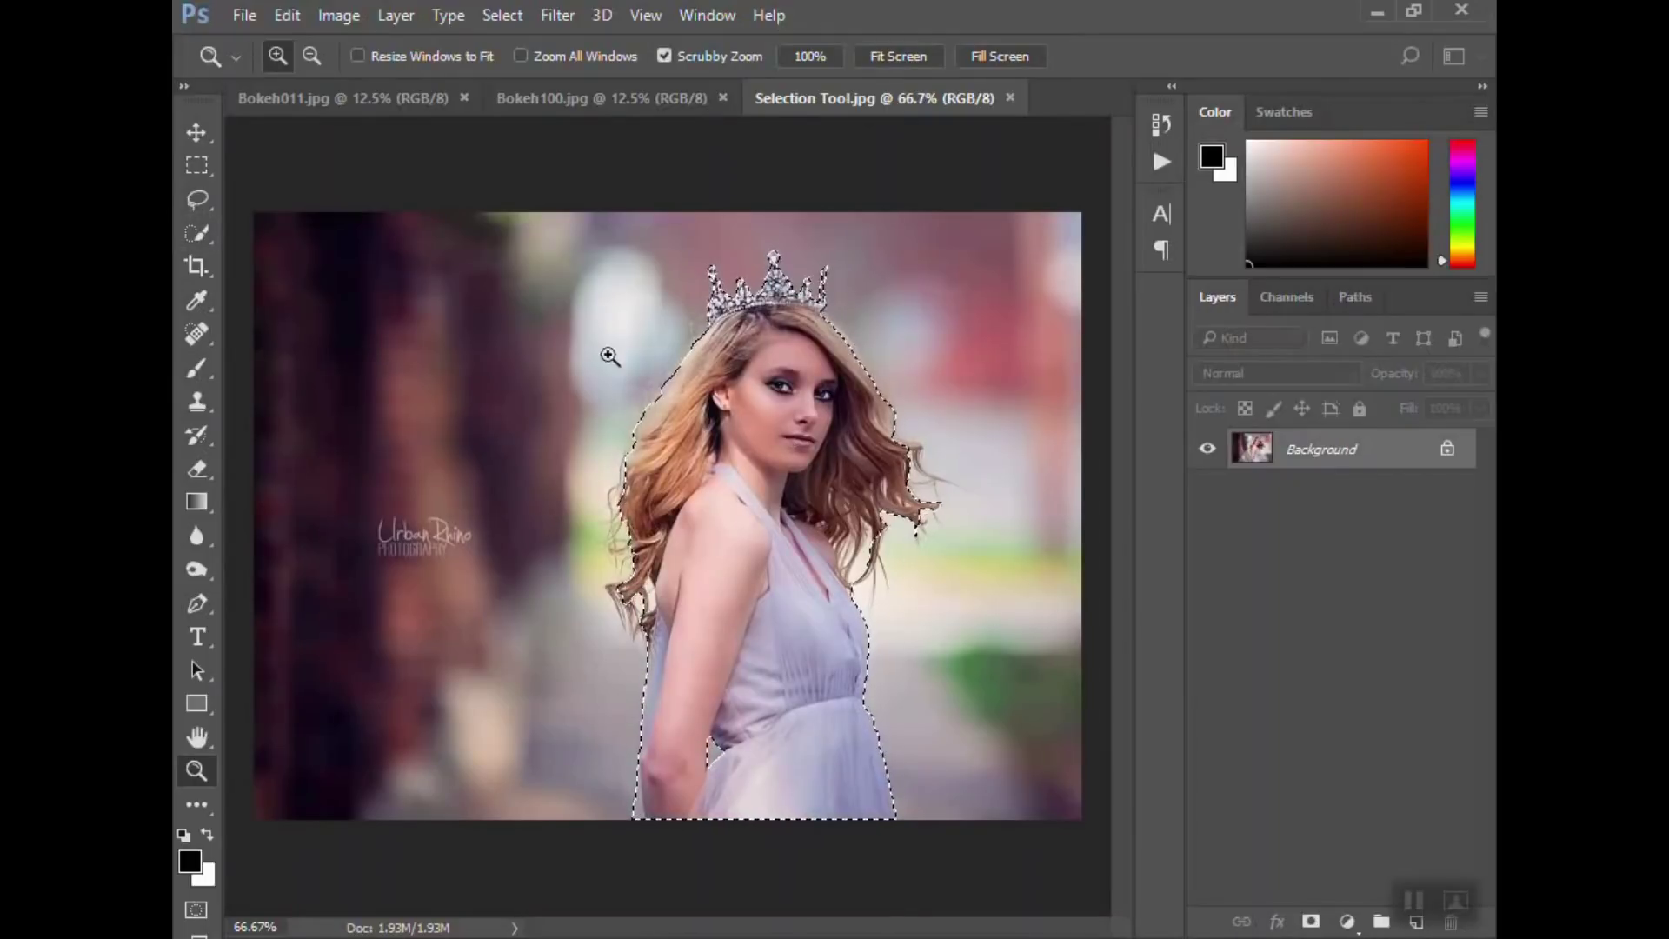
Open Select and Mask for the current selection and set the Onion Skin transparency to 51%.
{"action": "left_click", "coordinate": [198, 234]}
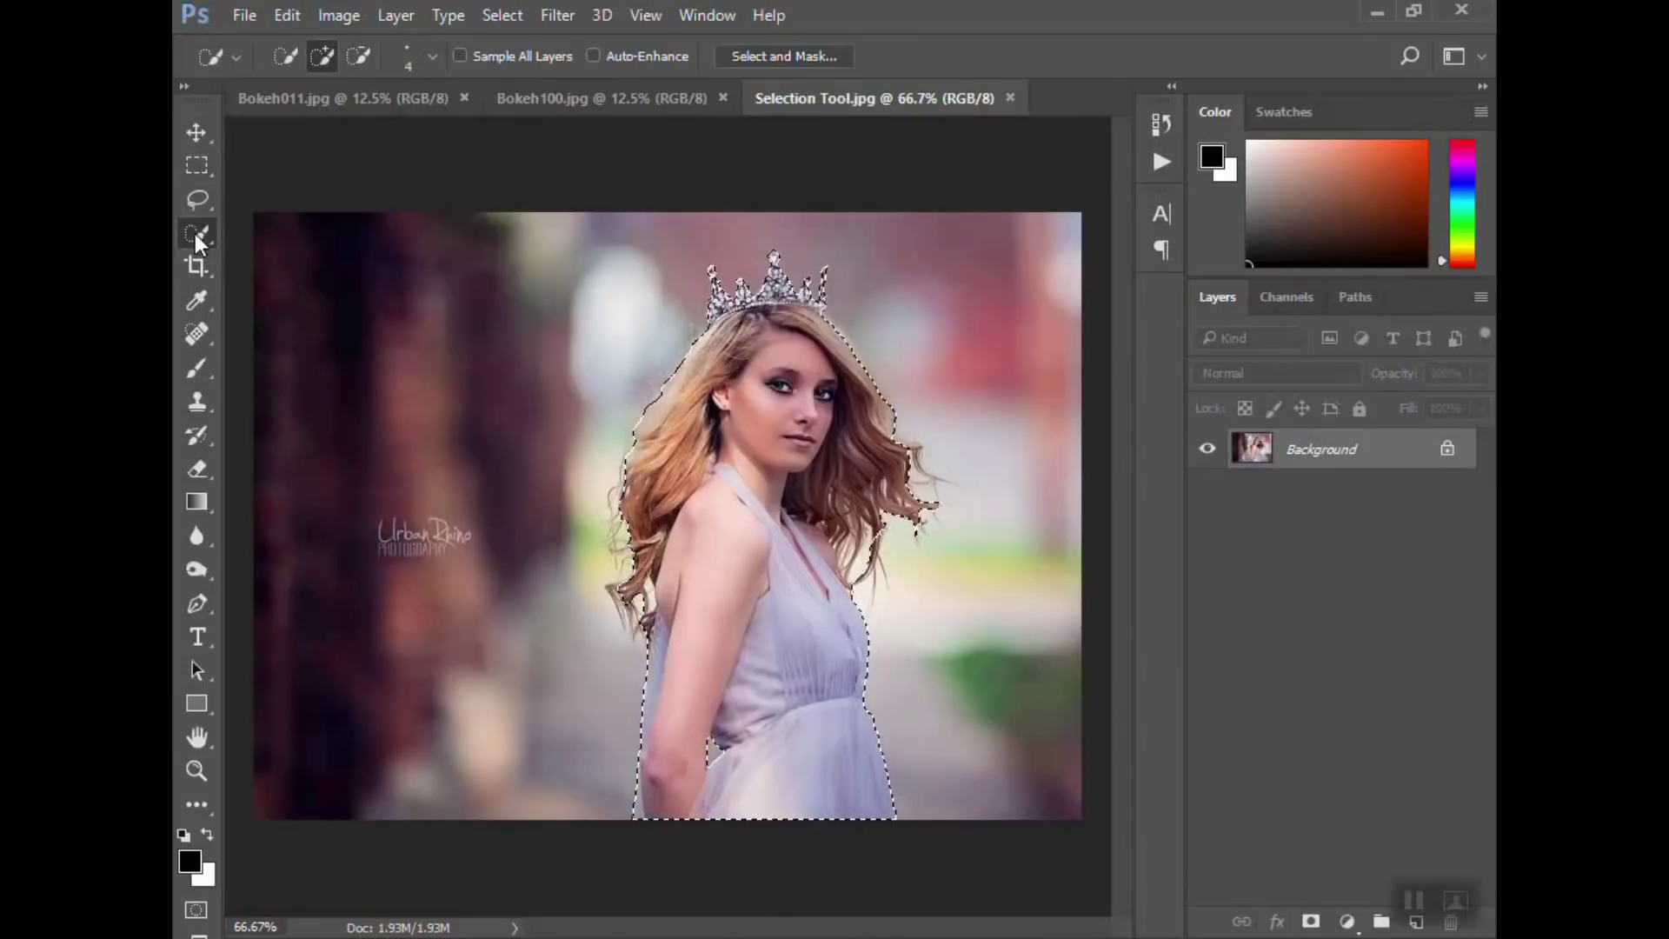
{"action": "left_click", "coordinate": [791, 55]}
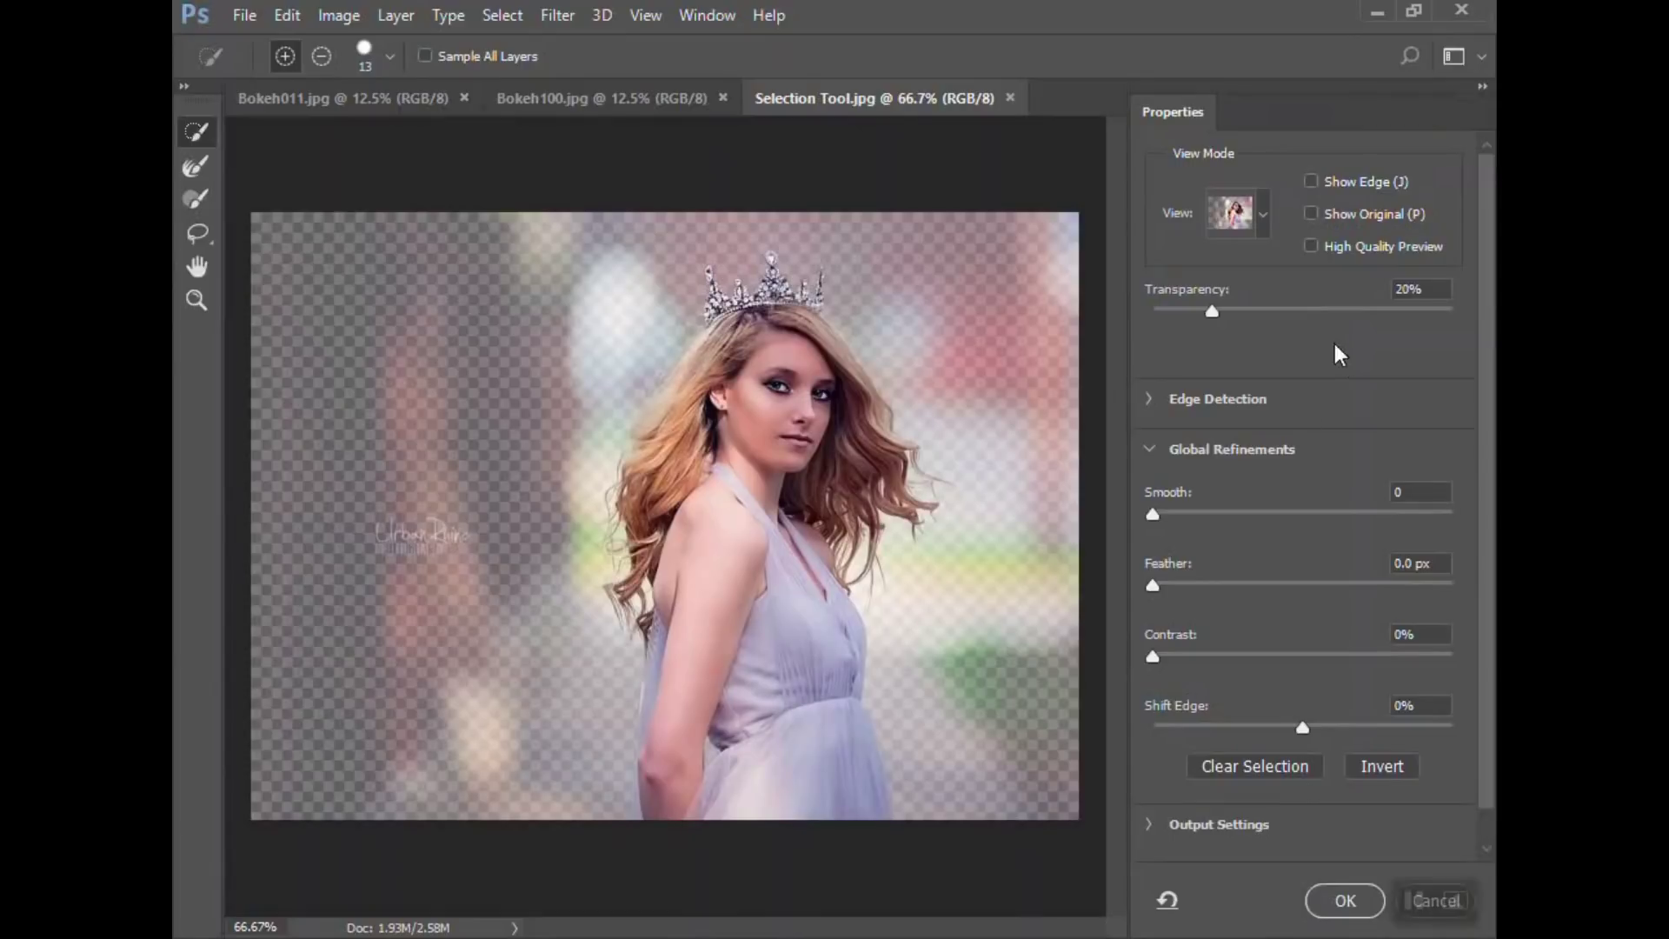
{"action": "left_click_drag", "start_coordinate": [1211, 311], "coordinate": [1310, 311]}
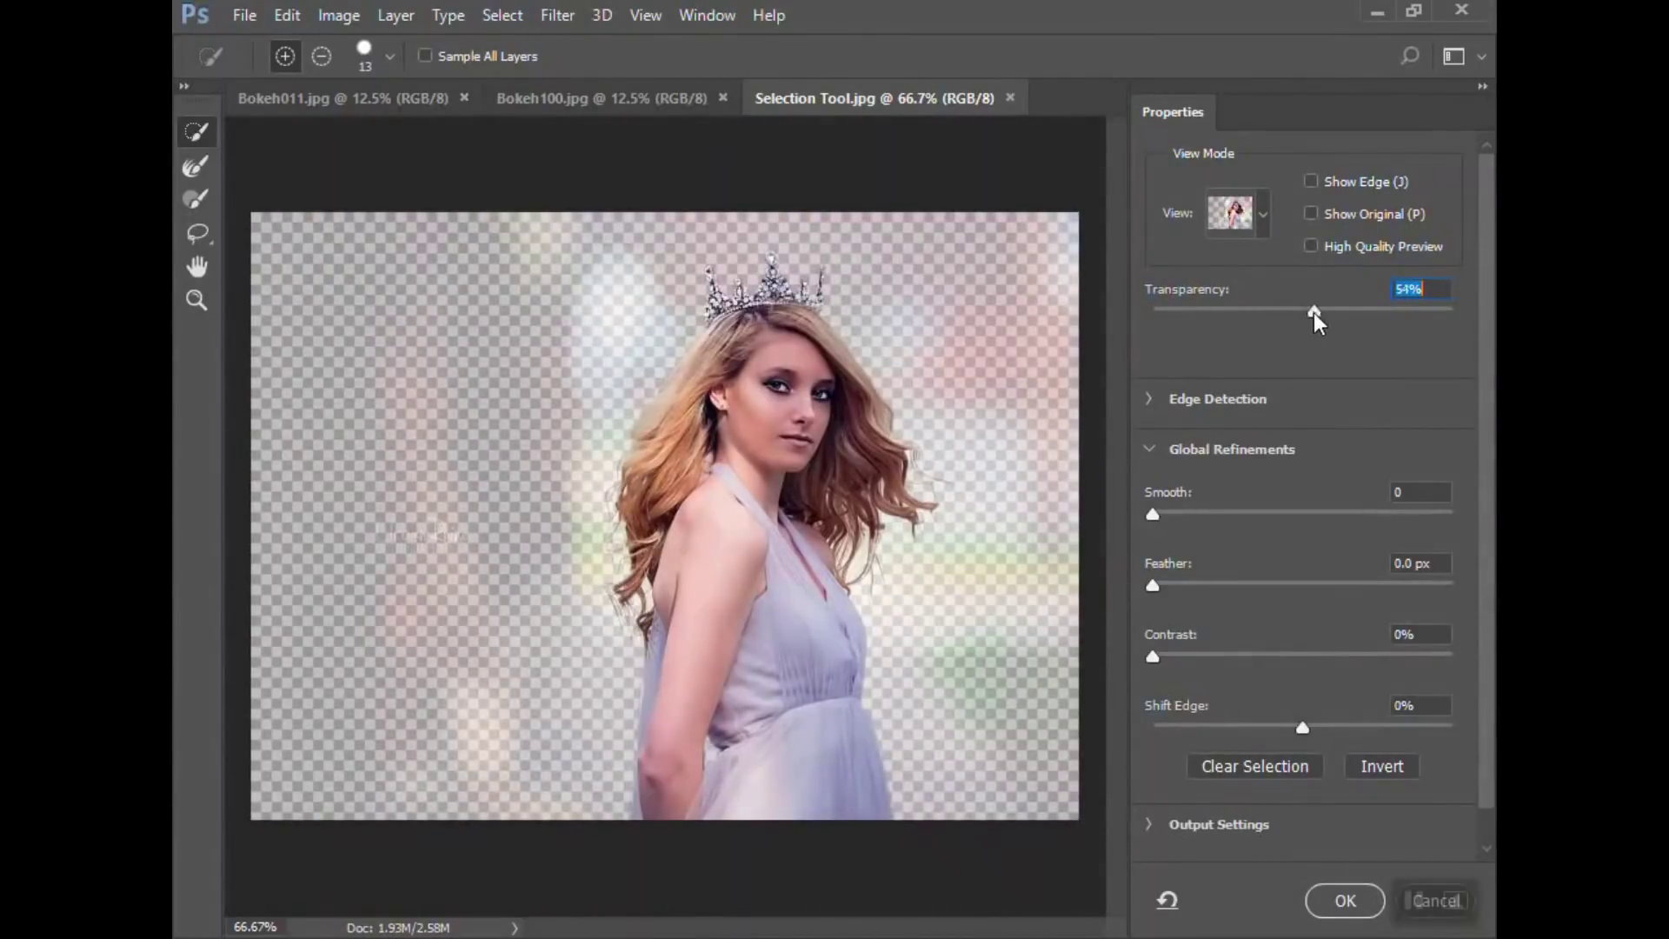
Turn Show Edge on and off to preview the selection's edge area.
{"action": "left_click", "coordinate": [1312, 181]}
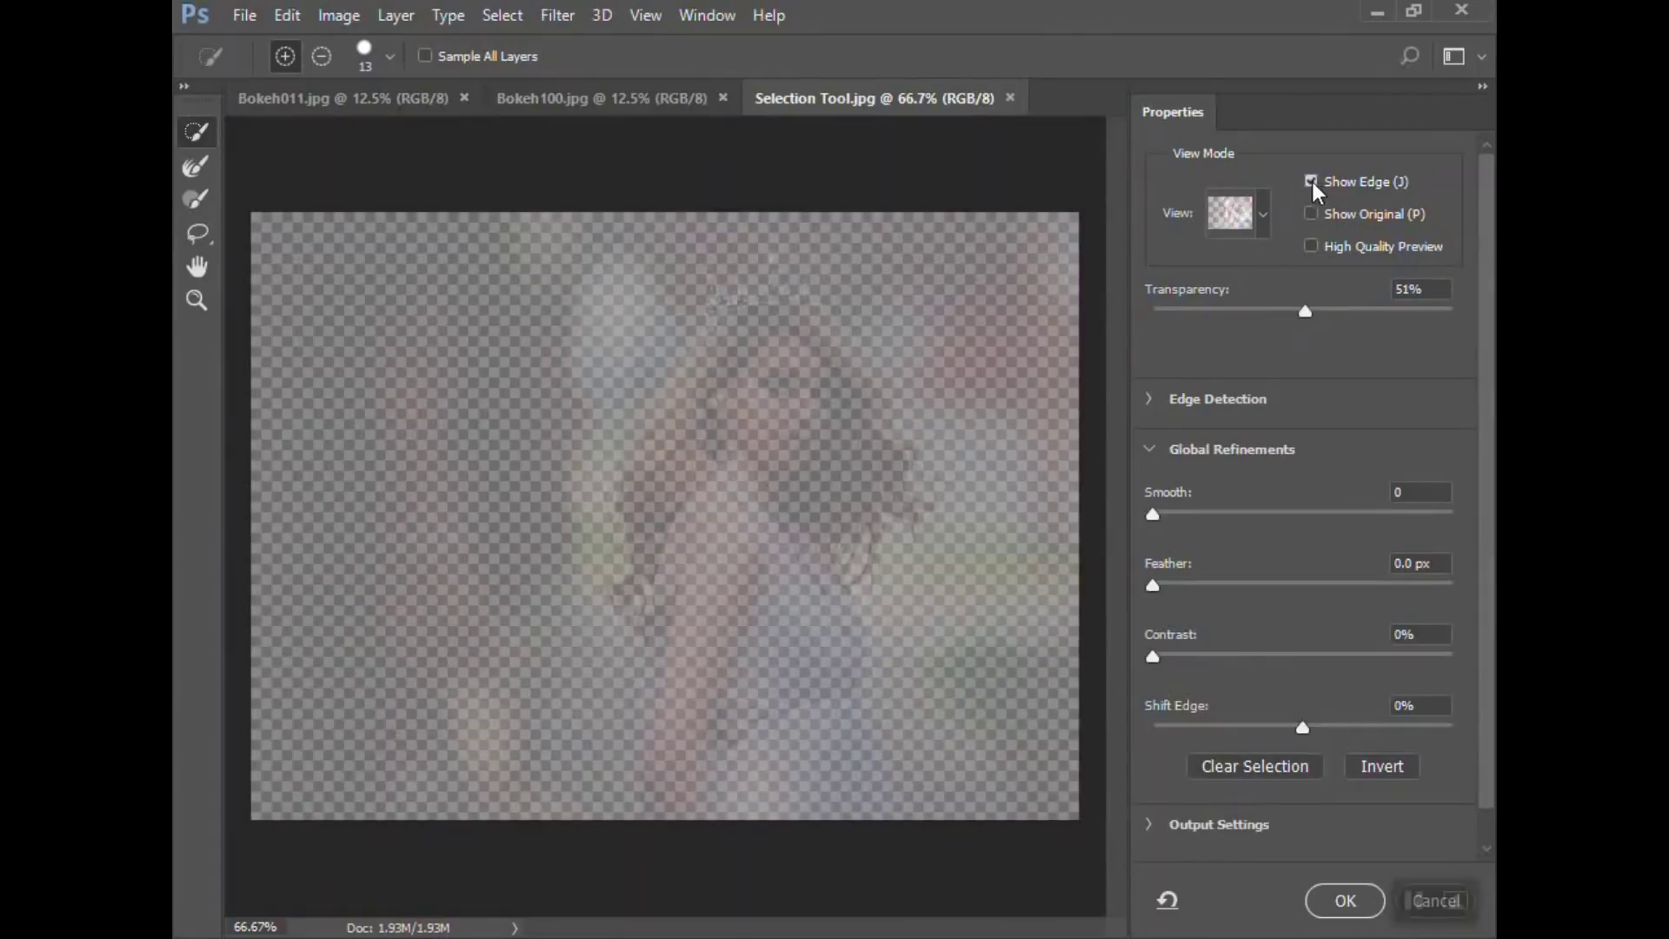
{"action": "left_click", "coordinate": [1312, 180]}
{"action": "left_click", "coordinate": [1310, 181]}
{"action": "left_click", "coordinate": [1311, 181]}
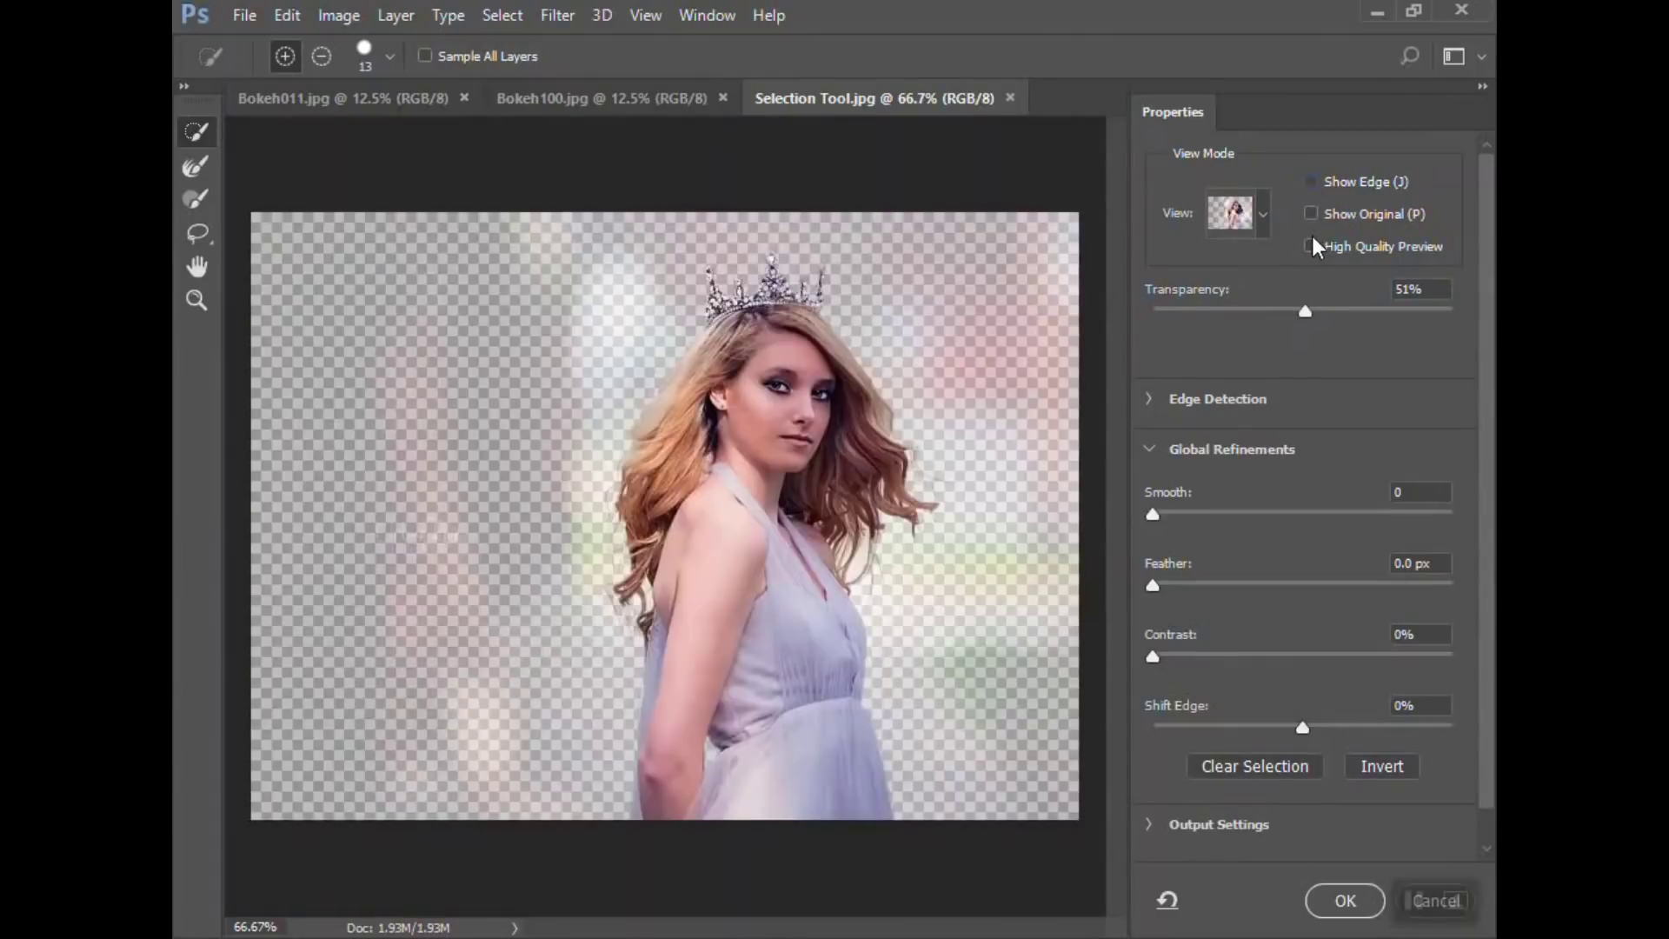
Compare the selection in the Overlay, Black & White, On White and On Layers views, and return to Onion Skin.
{"action": "left_click", "coordinate": [1262, 212]}
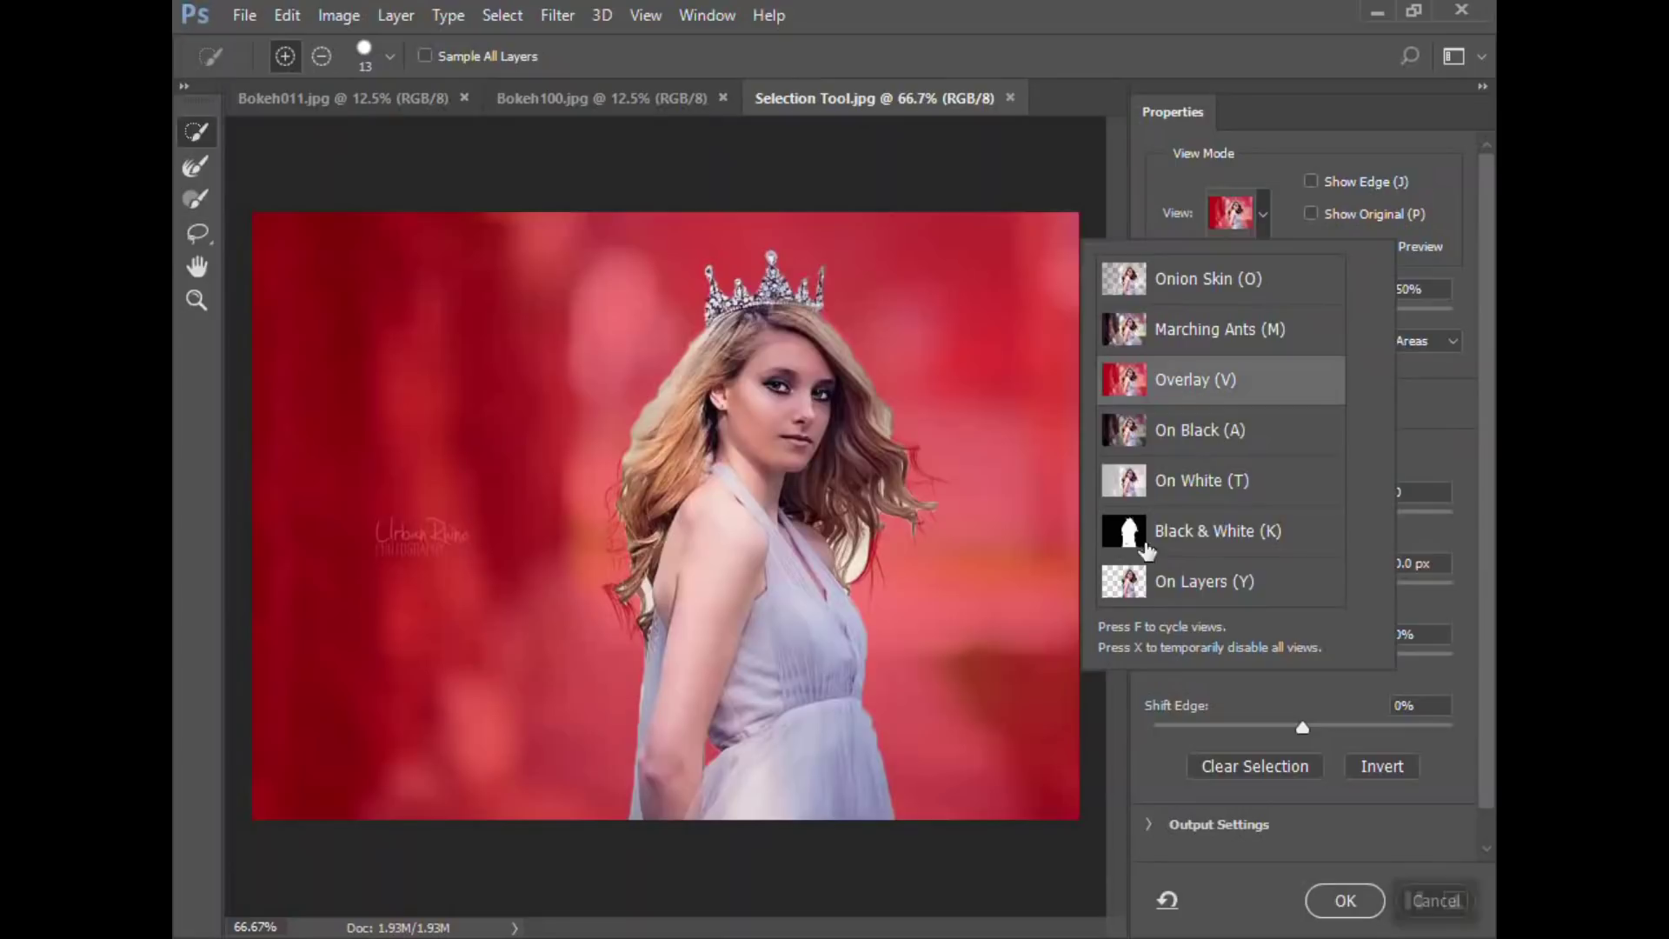
{"action": "left_click", "coordinate": [1197, 539]}
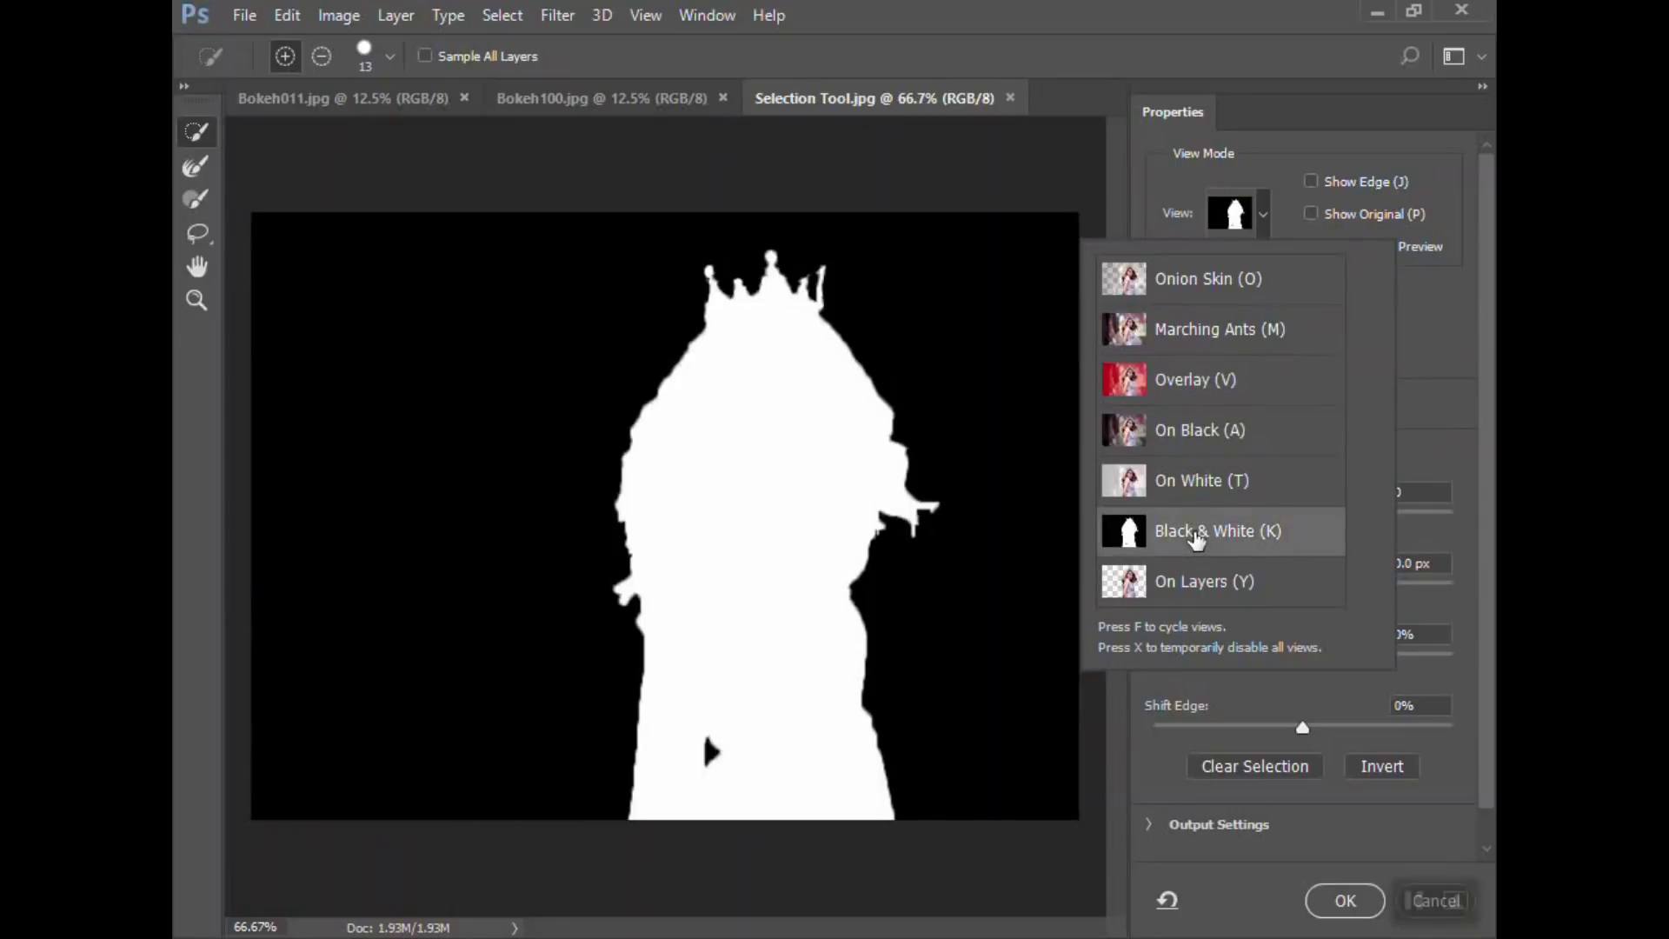
{"action": "left_click", "coordinate": [1198, 490]}
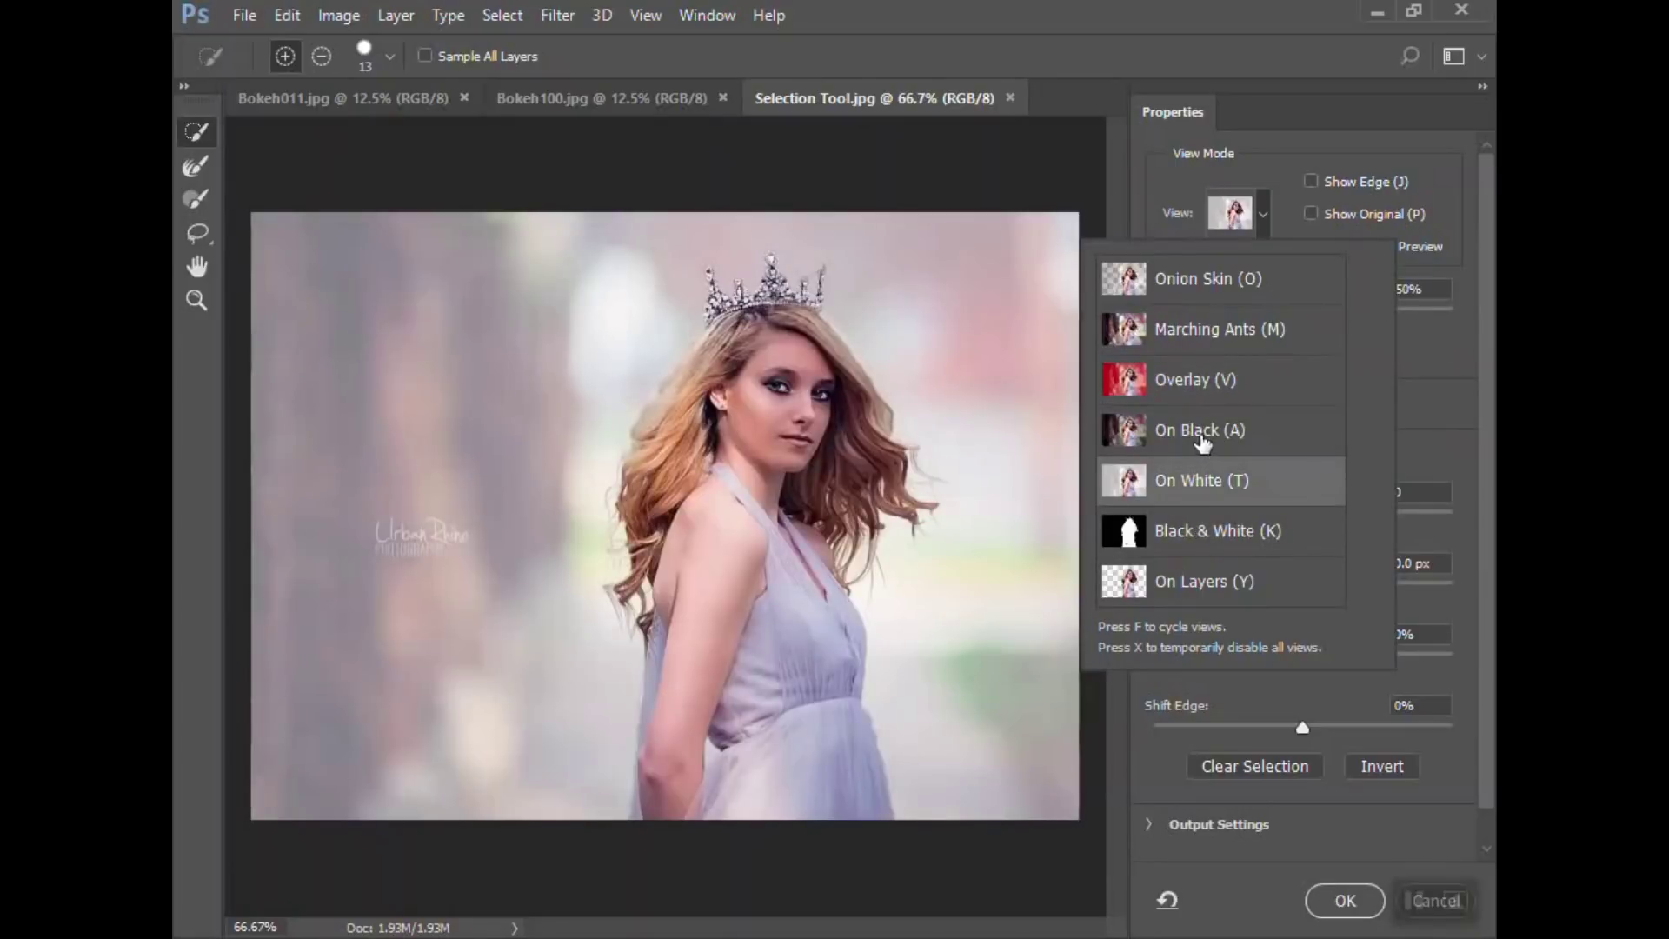
{"action": "left_click", "coordinate": [1198, 372]}
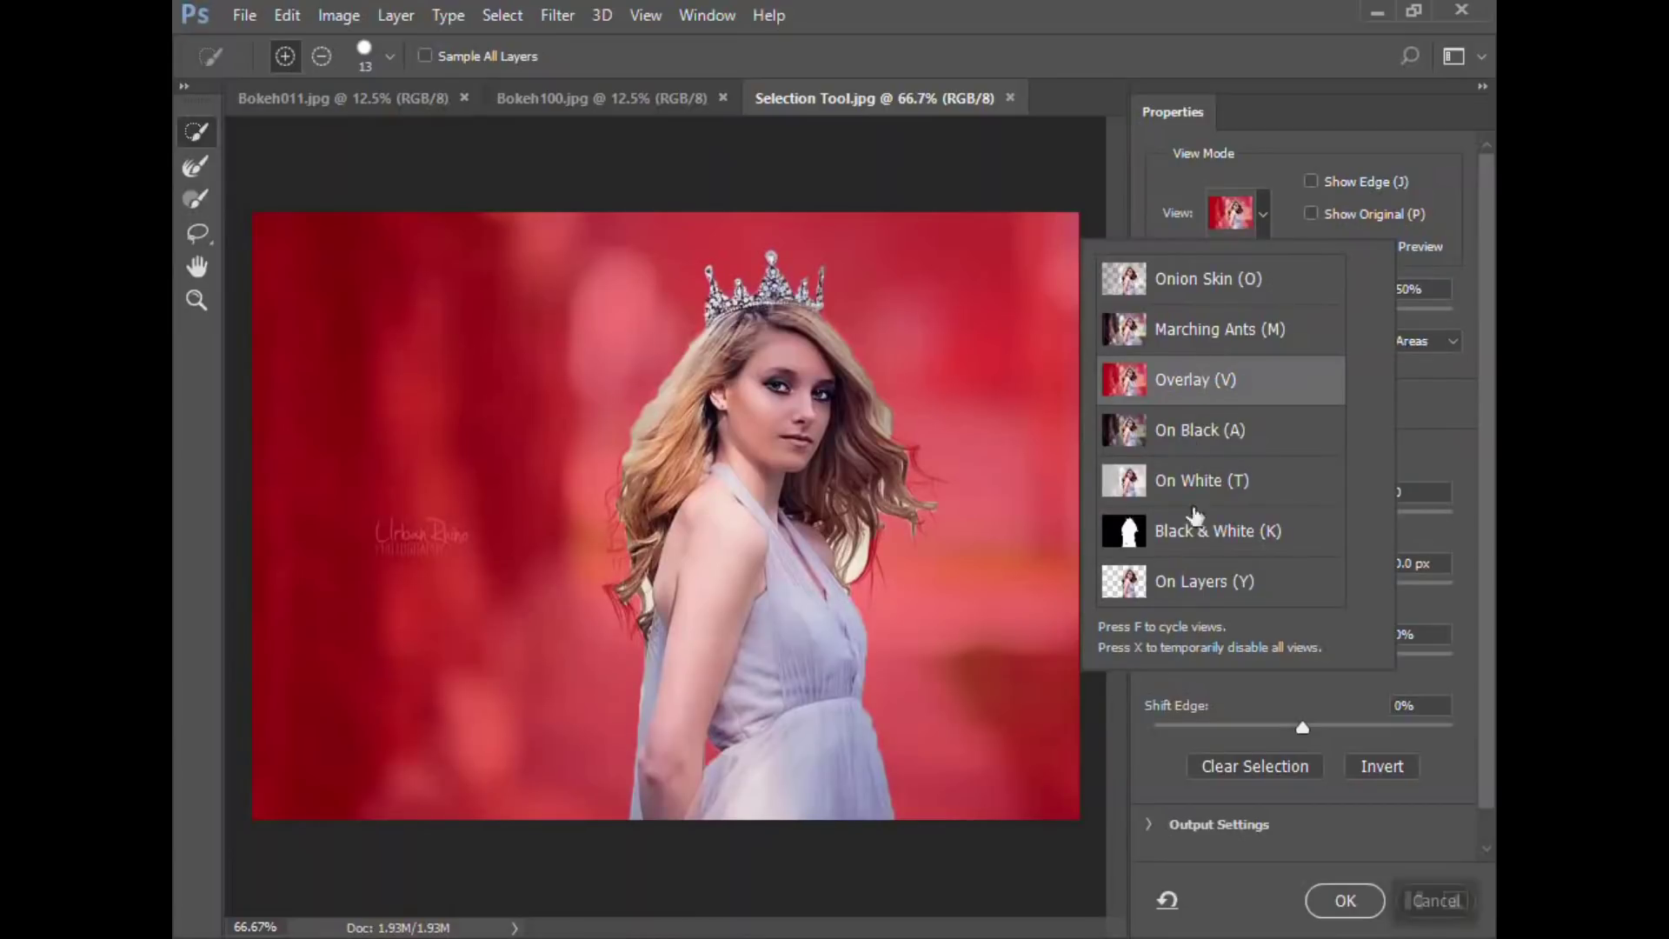
{"action": "left_click", "coordinate": [1187, 585]}
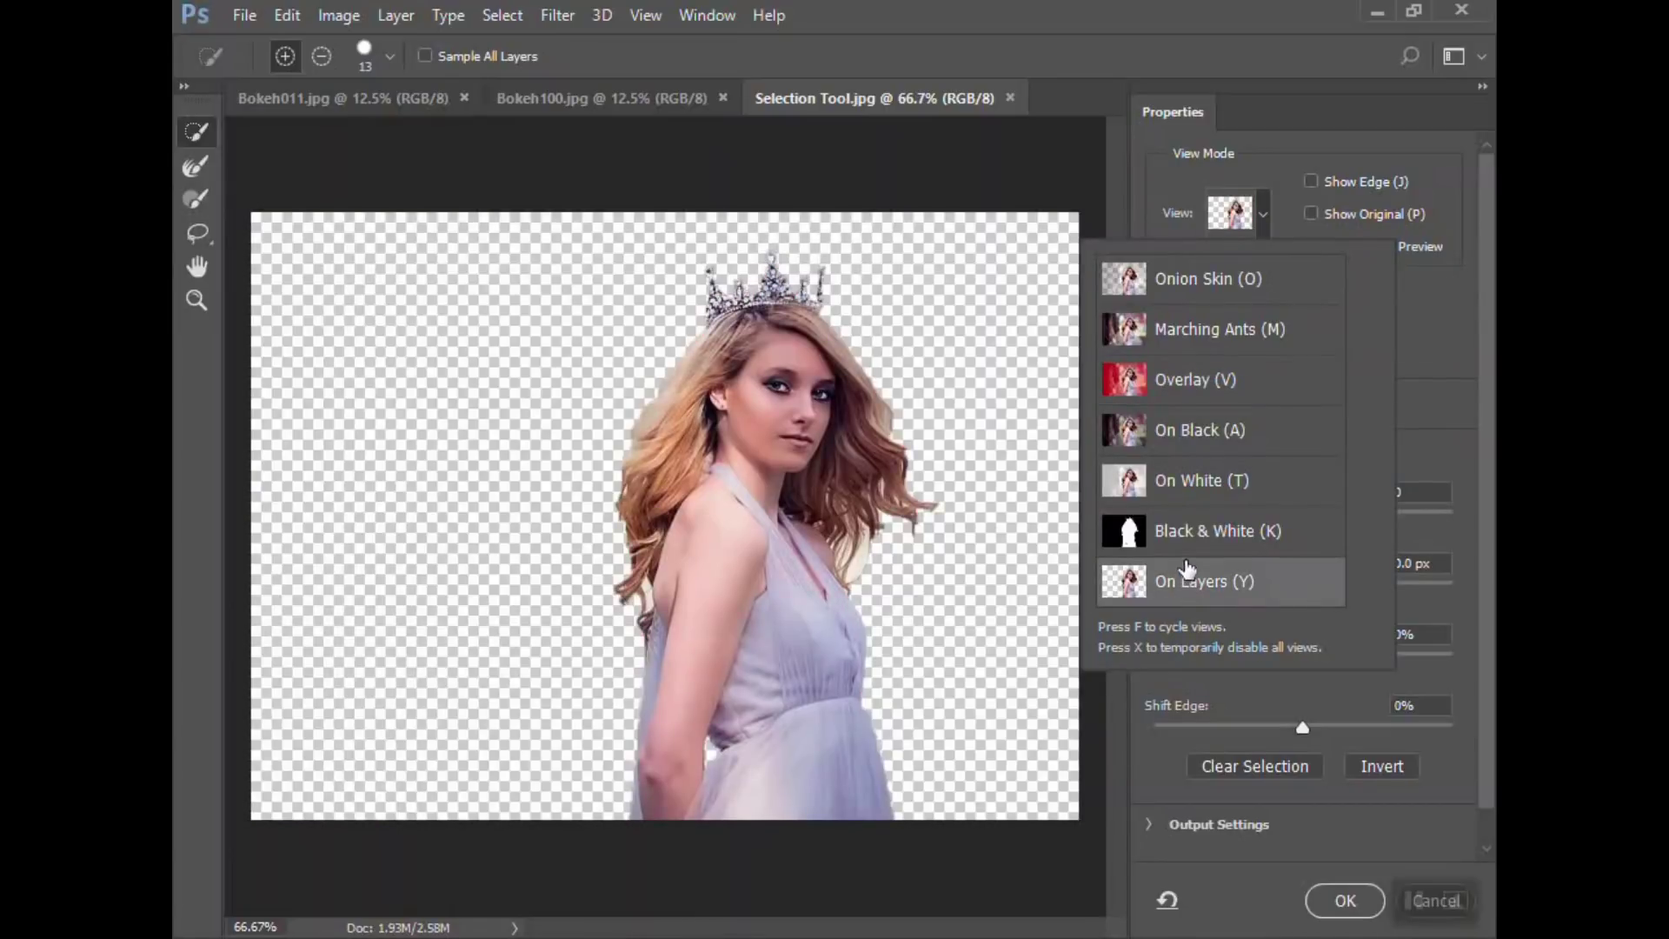
{"action": "left_click", "coordinate": [1228, 282]}
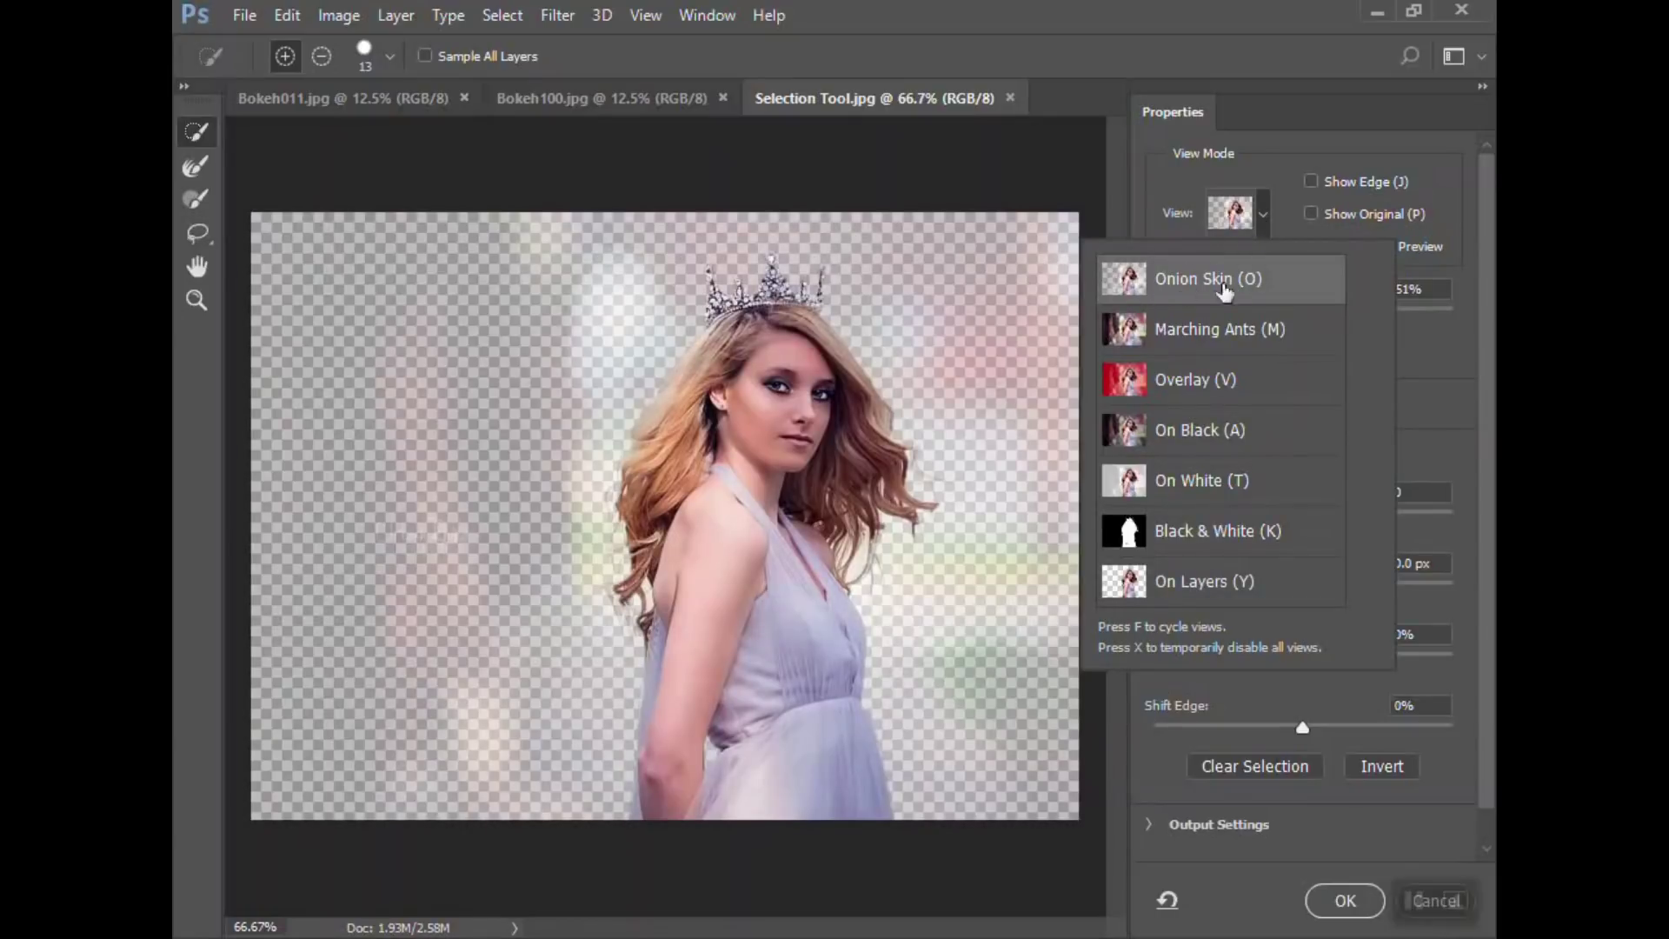
{"action": "left_click", "coordinate": [1262, 213]}
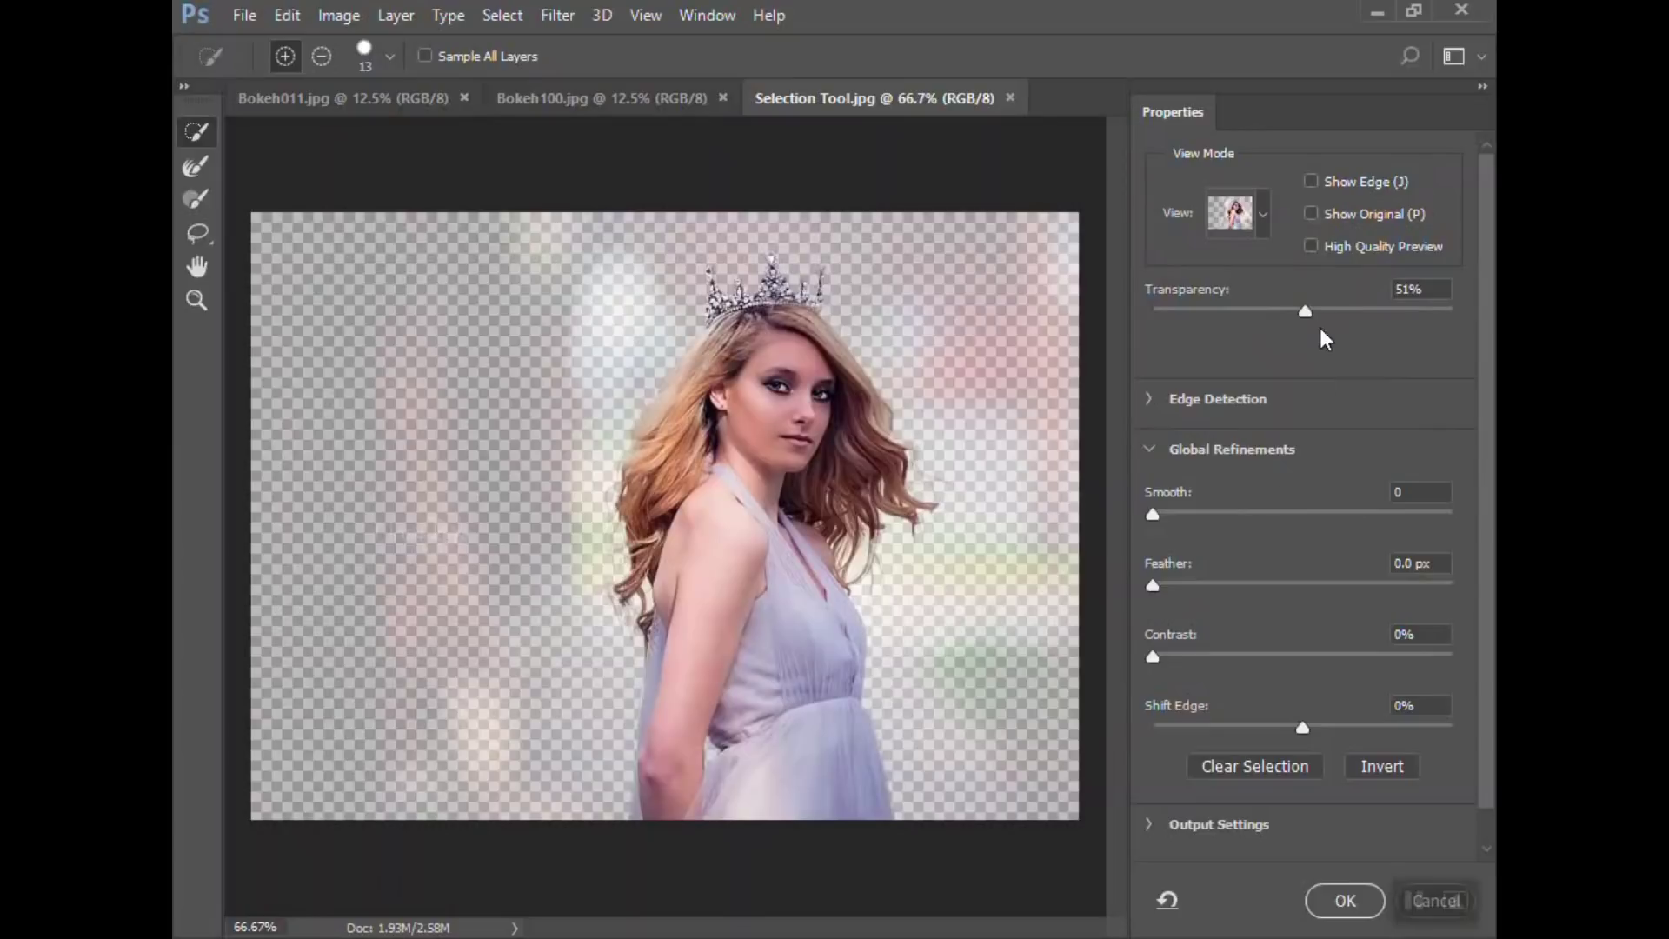
Set the Onion Skin transparency to 61%, the Smooth refinement to 13 and the Feather to 1.6 px.
{"action": "mouse_move", "coordinate": [1305, 307]}
{"action": "left_mouse_down"}
{"action": "mouse_move", "coordinate": [1385, 306]}
{"action": "mouse_move", "coordinate": [1335, 311]}
{"action": "left_mouse_up"}
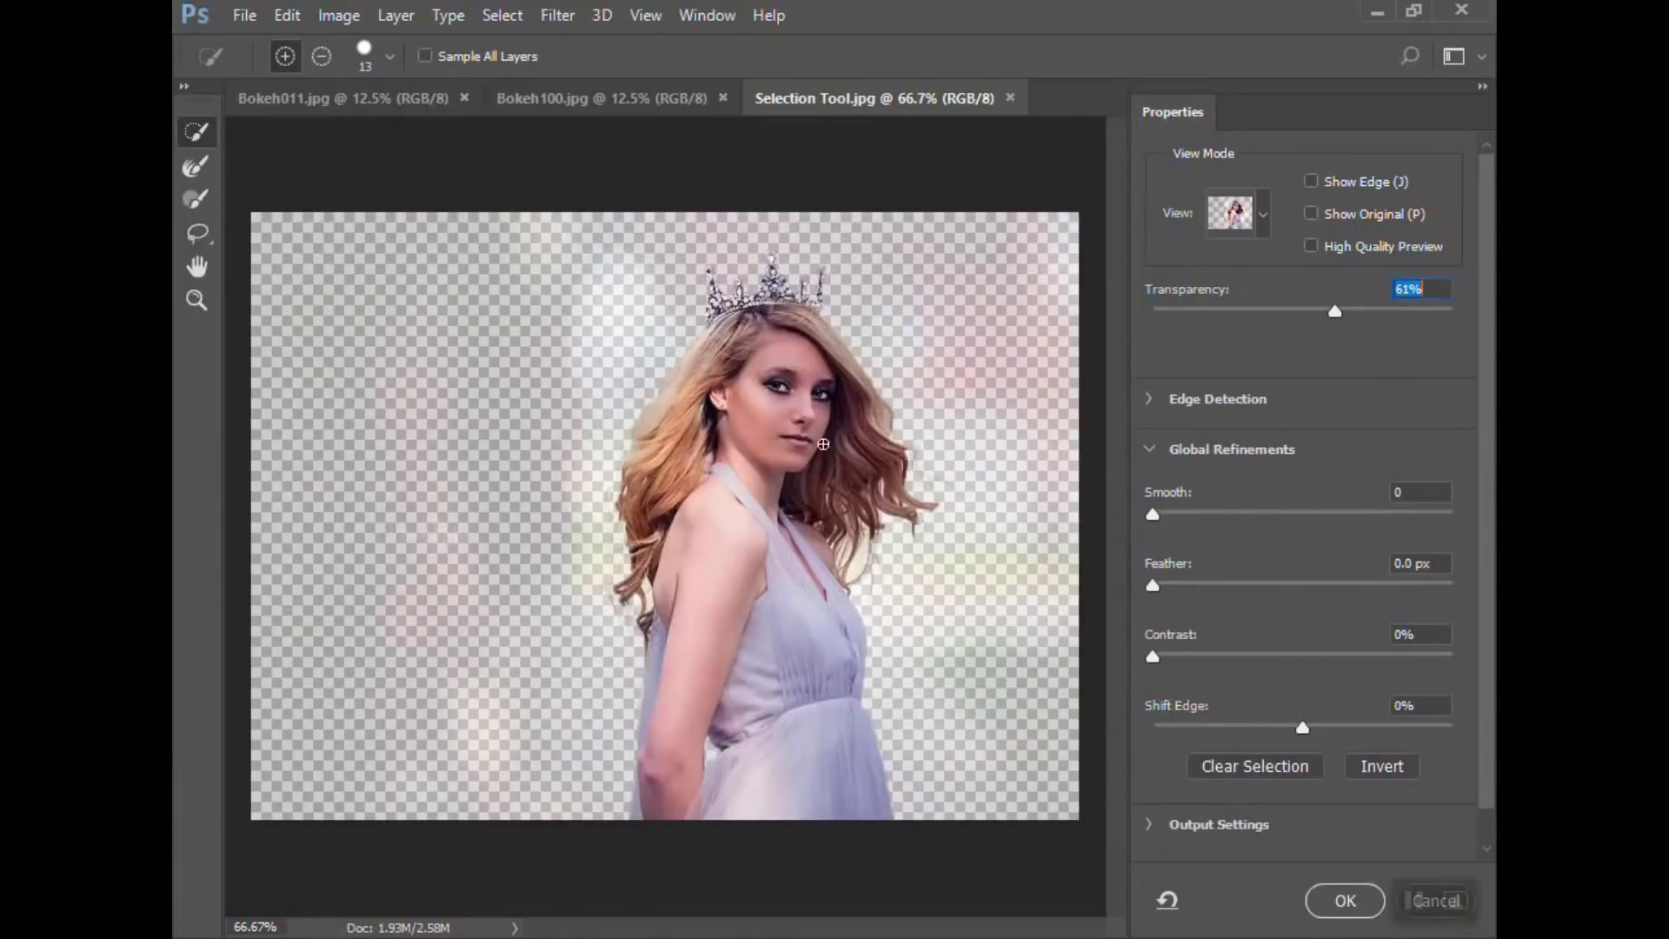
{"action": "key", "text": "z"}
{"action": "left_click", "coordinate": [793, 309]}
{"action": "left_click", "coordinate": [793, 309]}
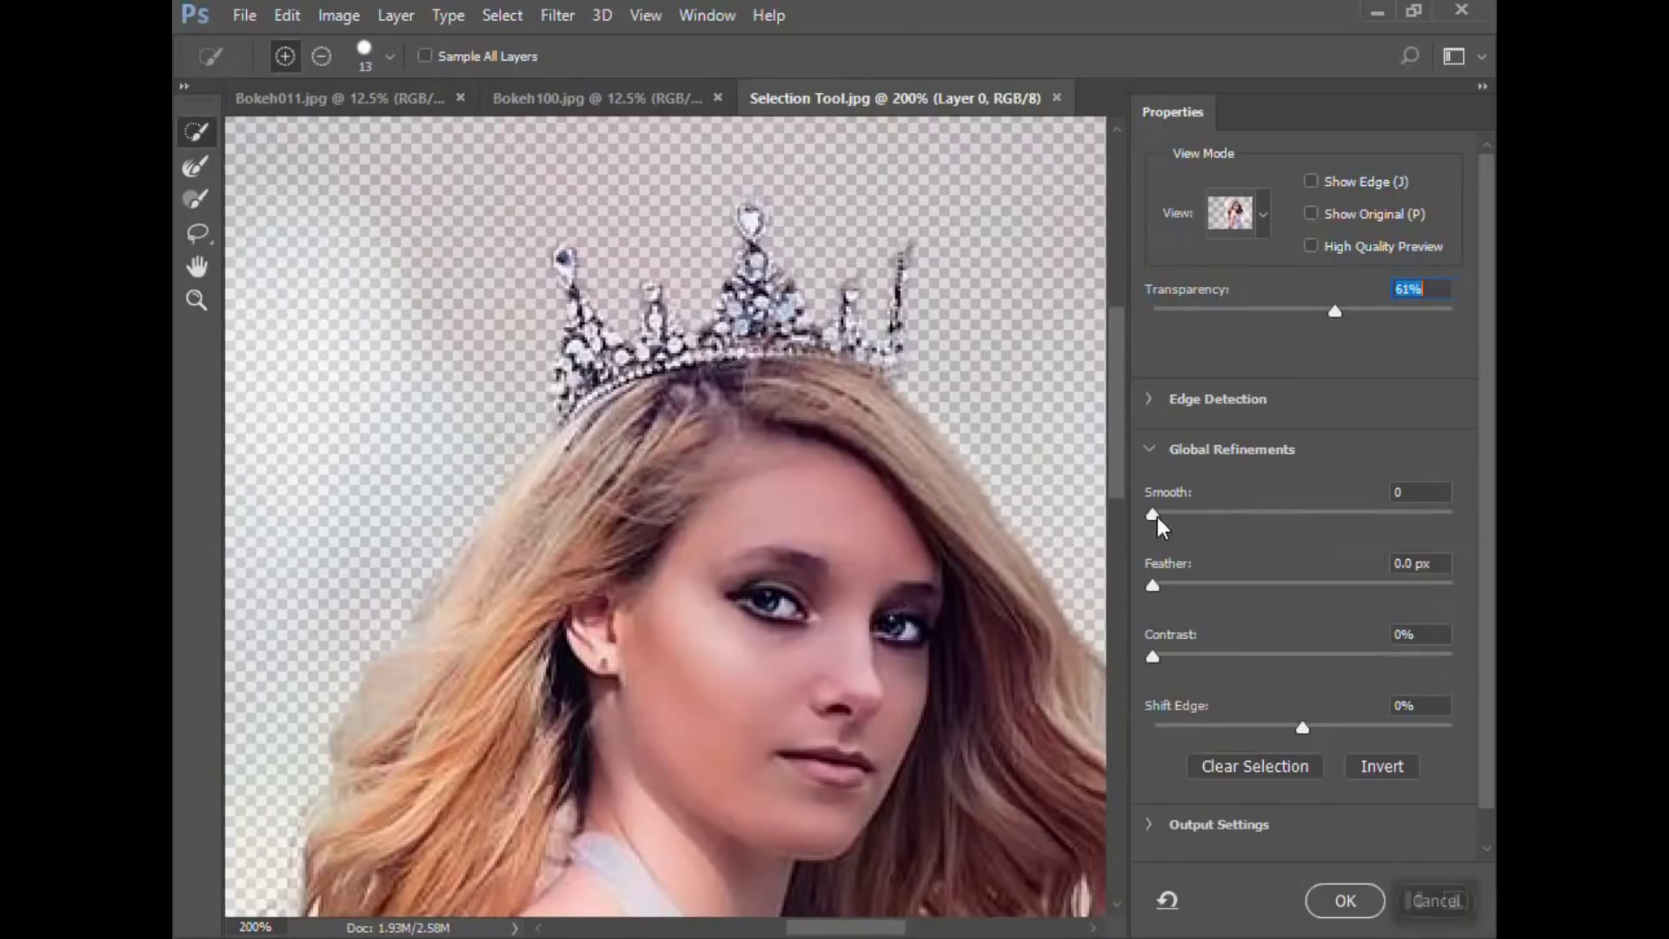
{"action": "left_click_drag", "start_coordinate": [1153, 515], "coordinate": [1193, 520]}
{"action": "left_click_drag", "start_coordinate": [1172, 588], "coordinate": [1178, 581]}
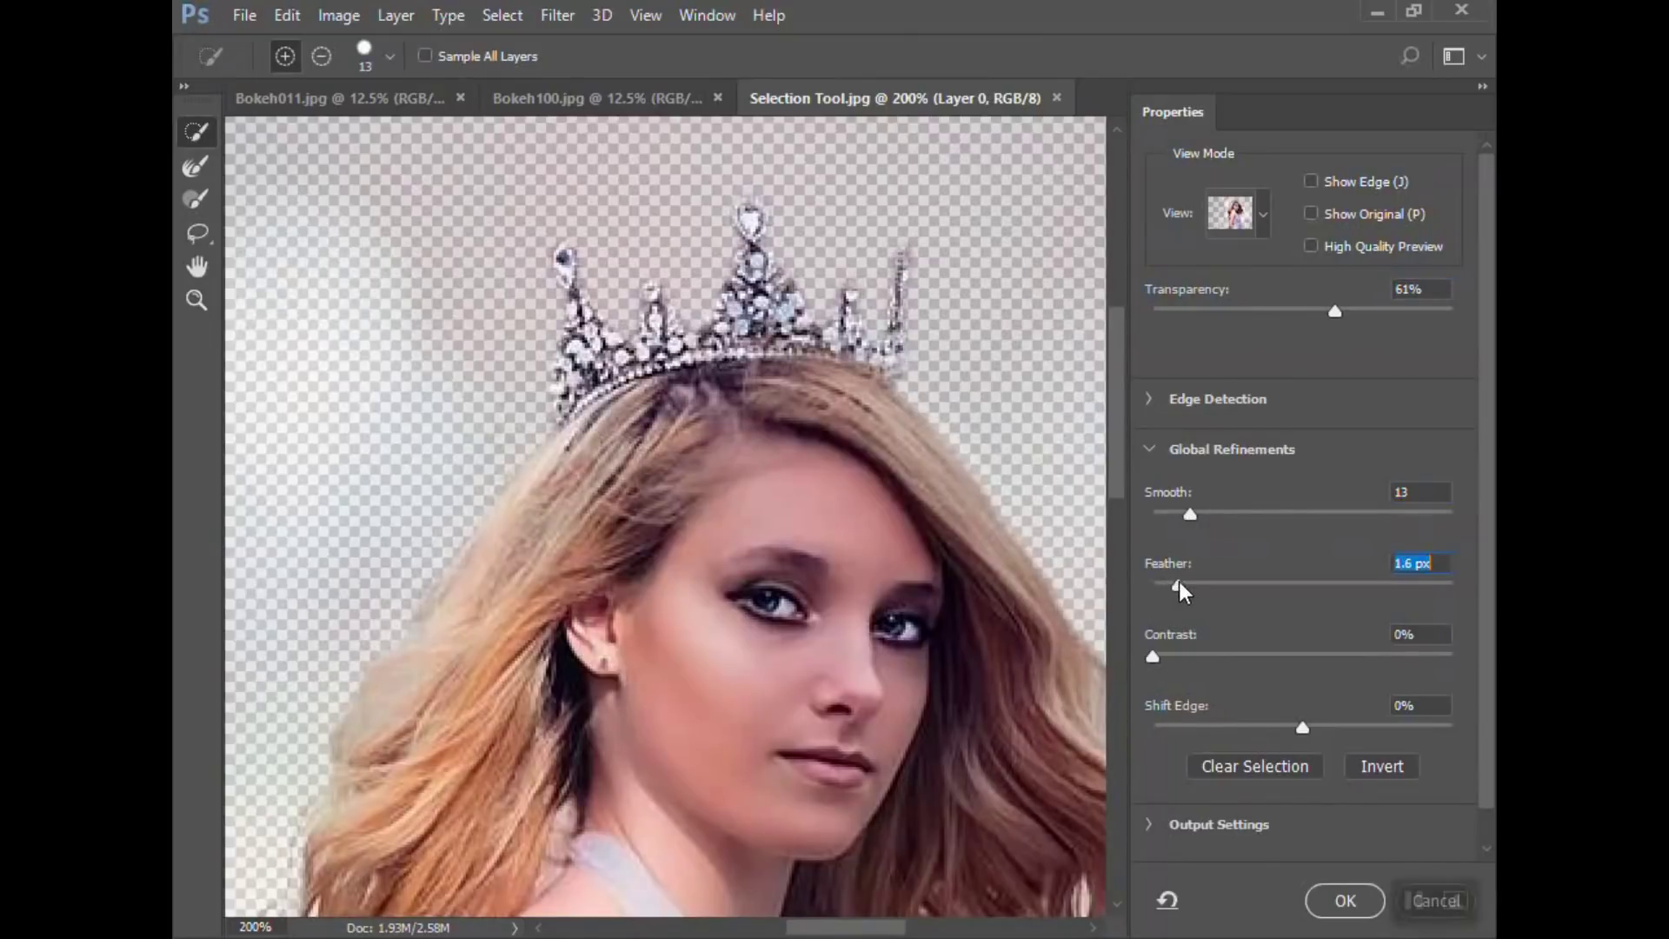
{"action": "scroll", "coordinate": [1240, 613], "scroll_direction": "down", "scroll_amount": 1}
{"action": "scroll", "coordinate": [1238, 619], "scroll_direction": "up", "scroll_amount": 1}
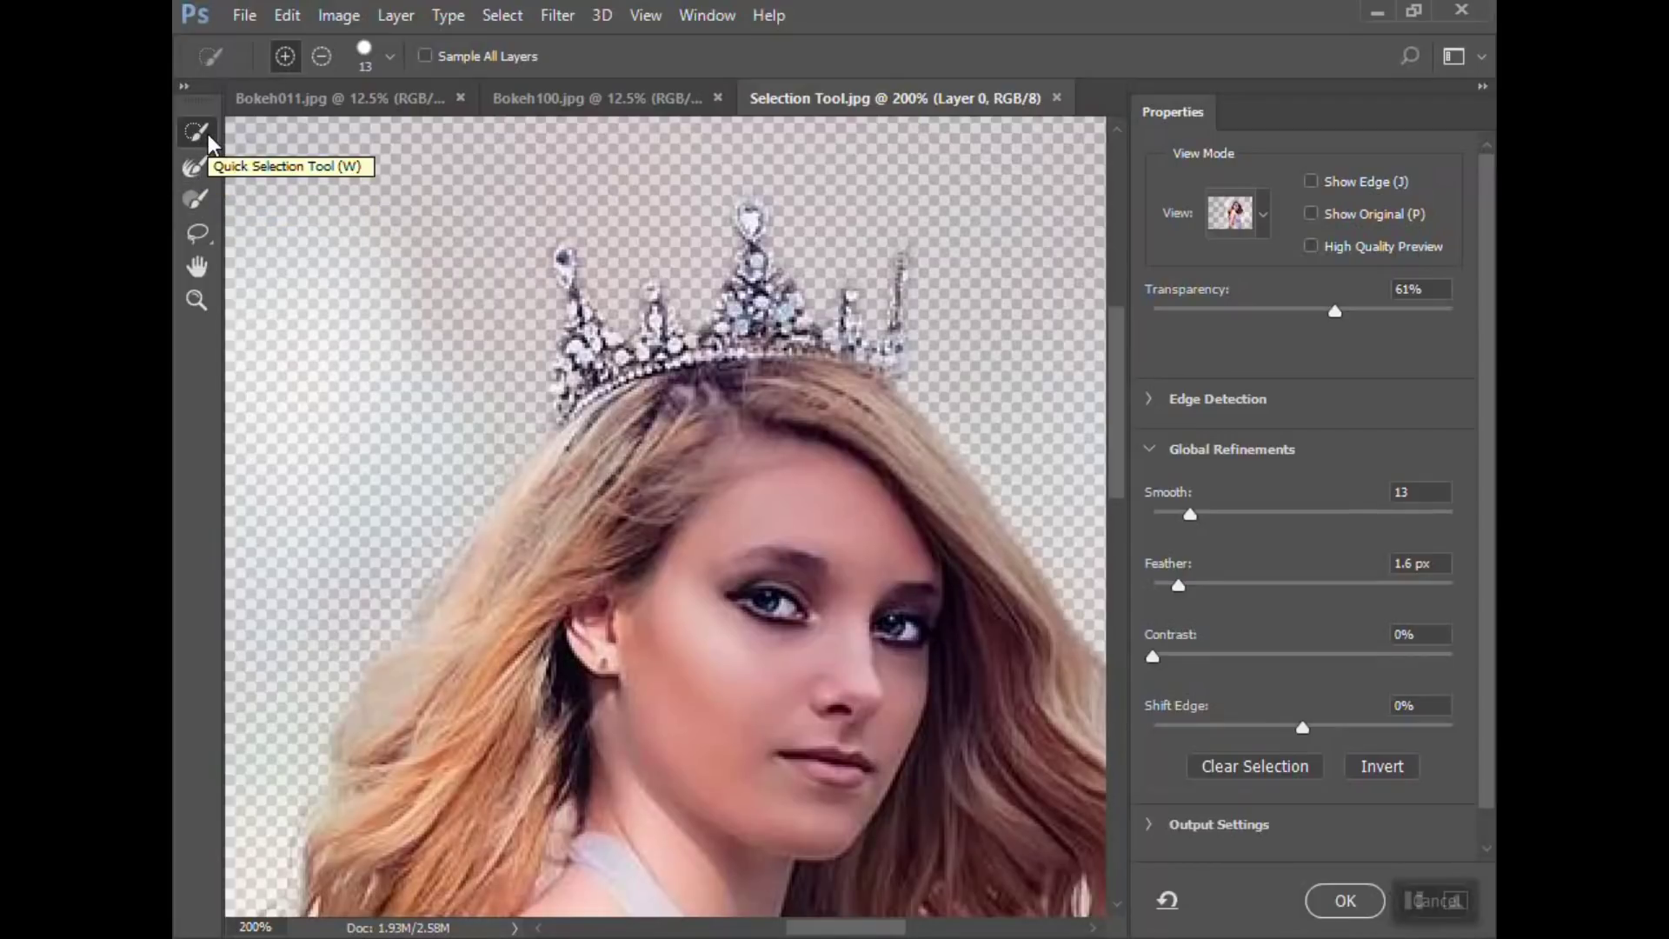
Refine the selection edge around the crown's left spikes with the Refine Edge Brush, reducing the brush size to 7.
{"action": "left_click", "coordinate": [195, 166]}
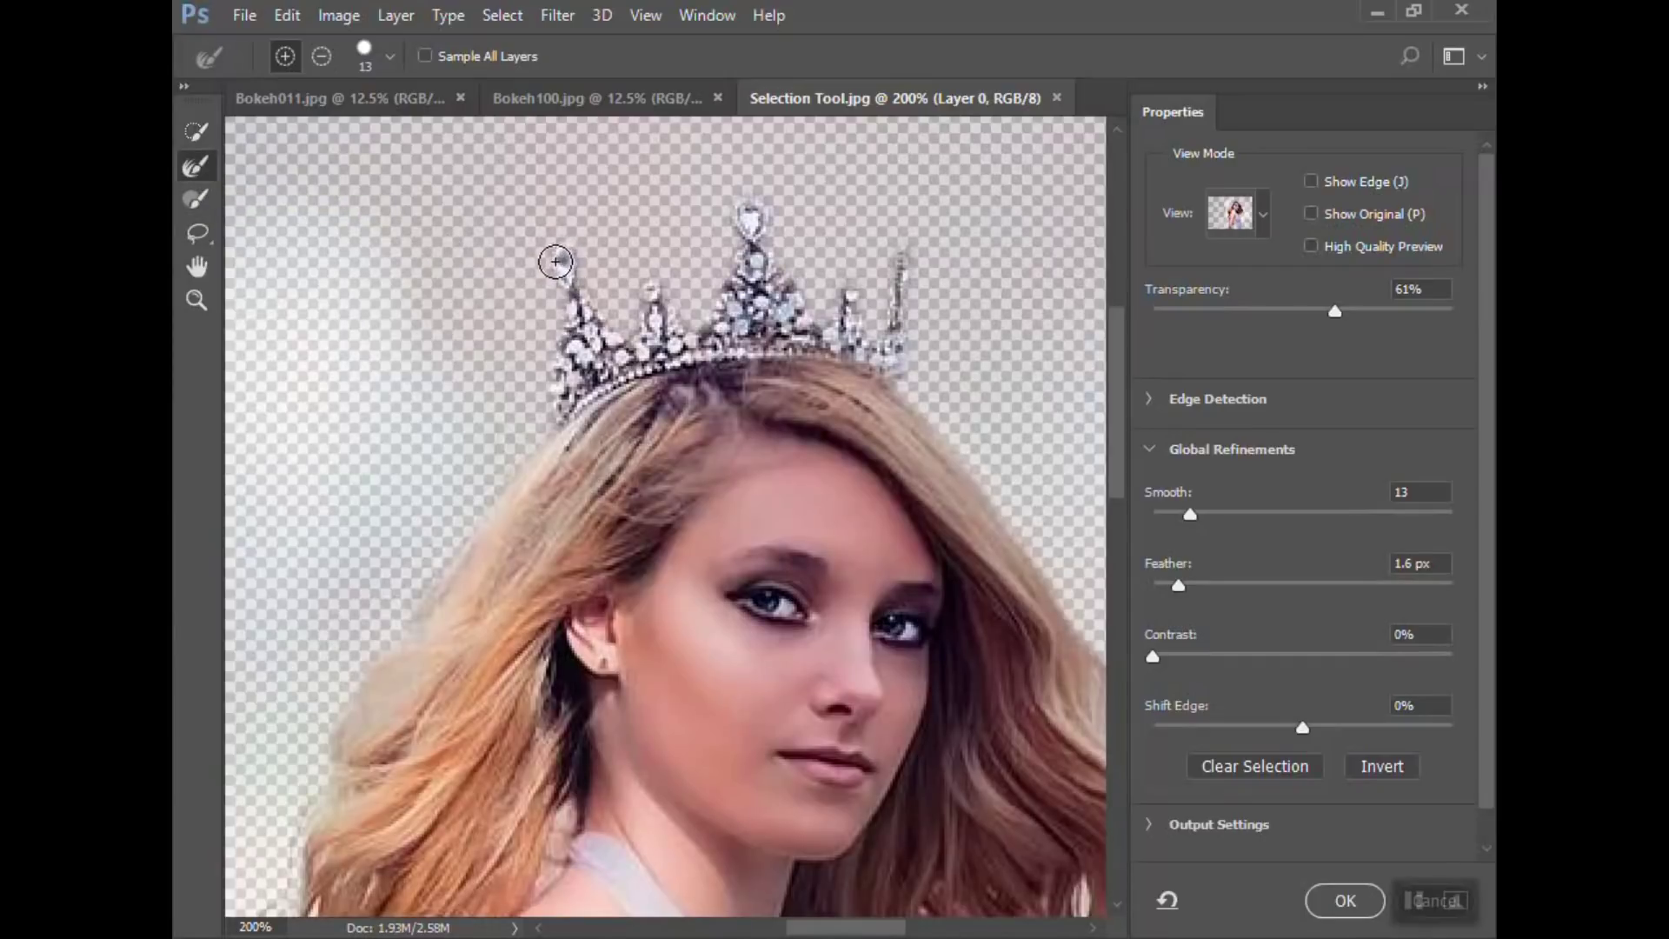
{"action": "mouse_move", "coordinate": [556, 261]}
{"action": "left_mouse_down"}
{"action": "mouse_move", "coordinate": [539, 417]}
{"action": "mouse_move", "coordinate": [543, 338]}
{"action": "left_mouse_up"}
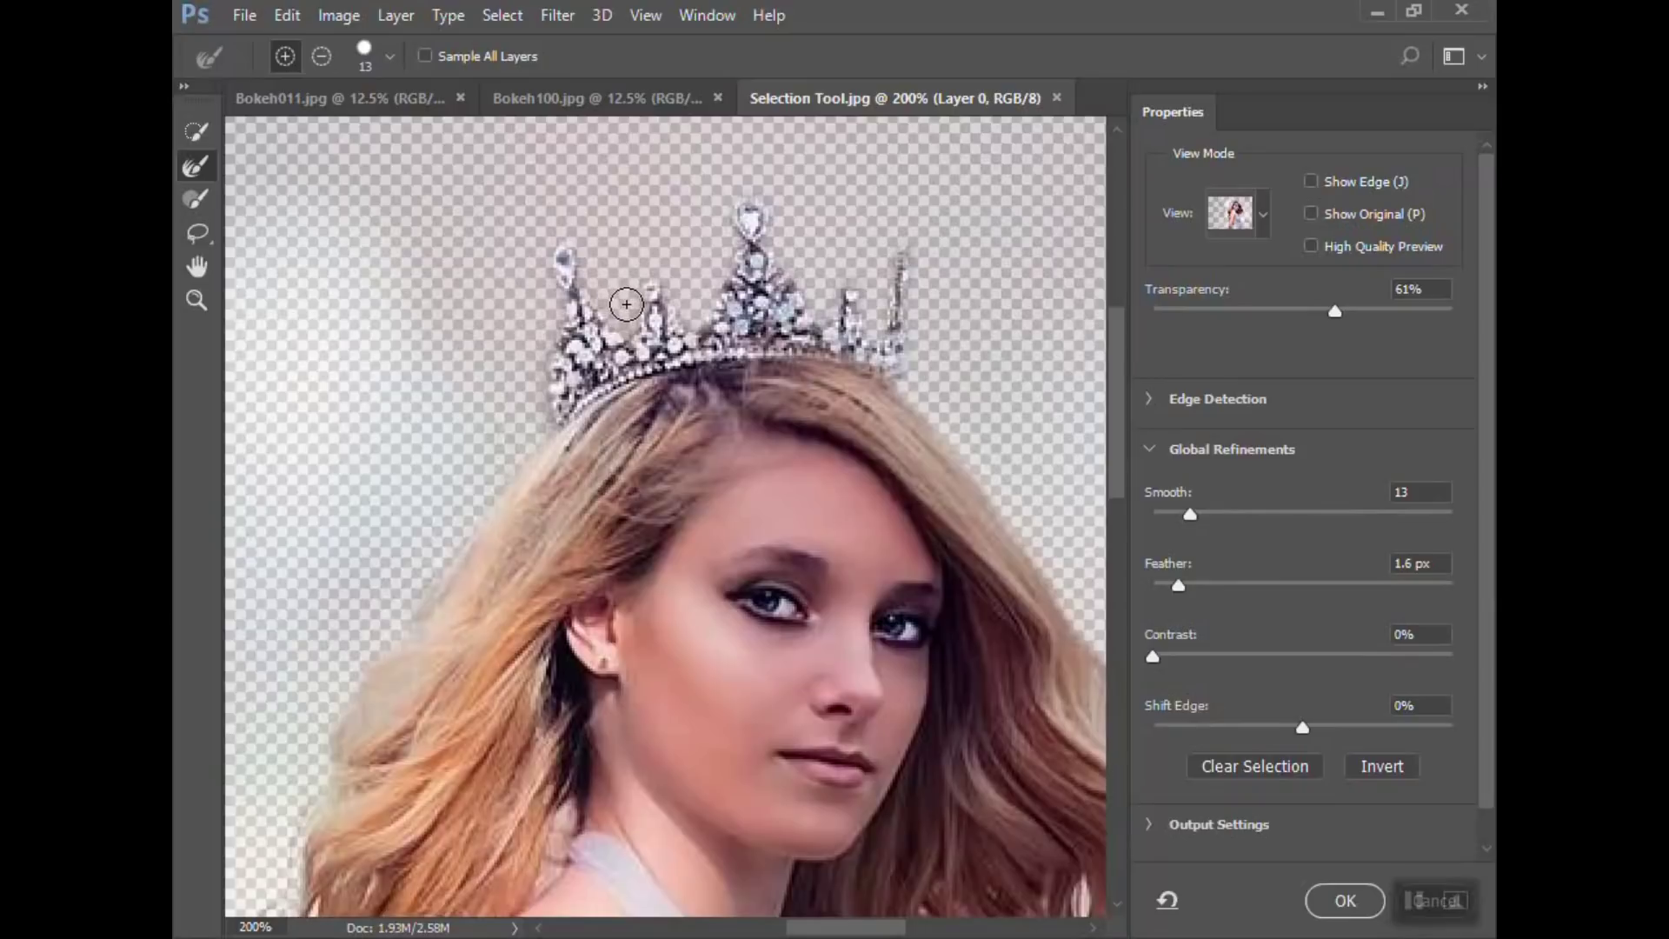
{"action": "key", "text": "bracketleft"}
{"action": "key", "text": "bracketleft"}
{"action": "key", "text": "bracketleft"}
{"action": "left_click_drag", "start_coordinate": [670, 313], "coordinate": [685, 328]}
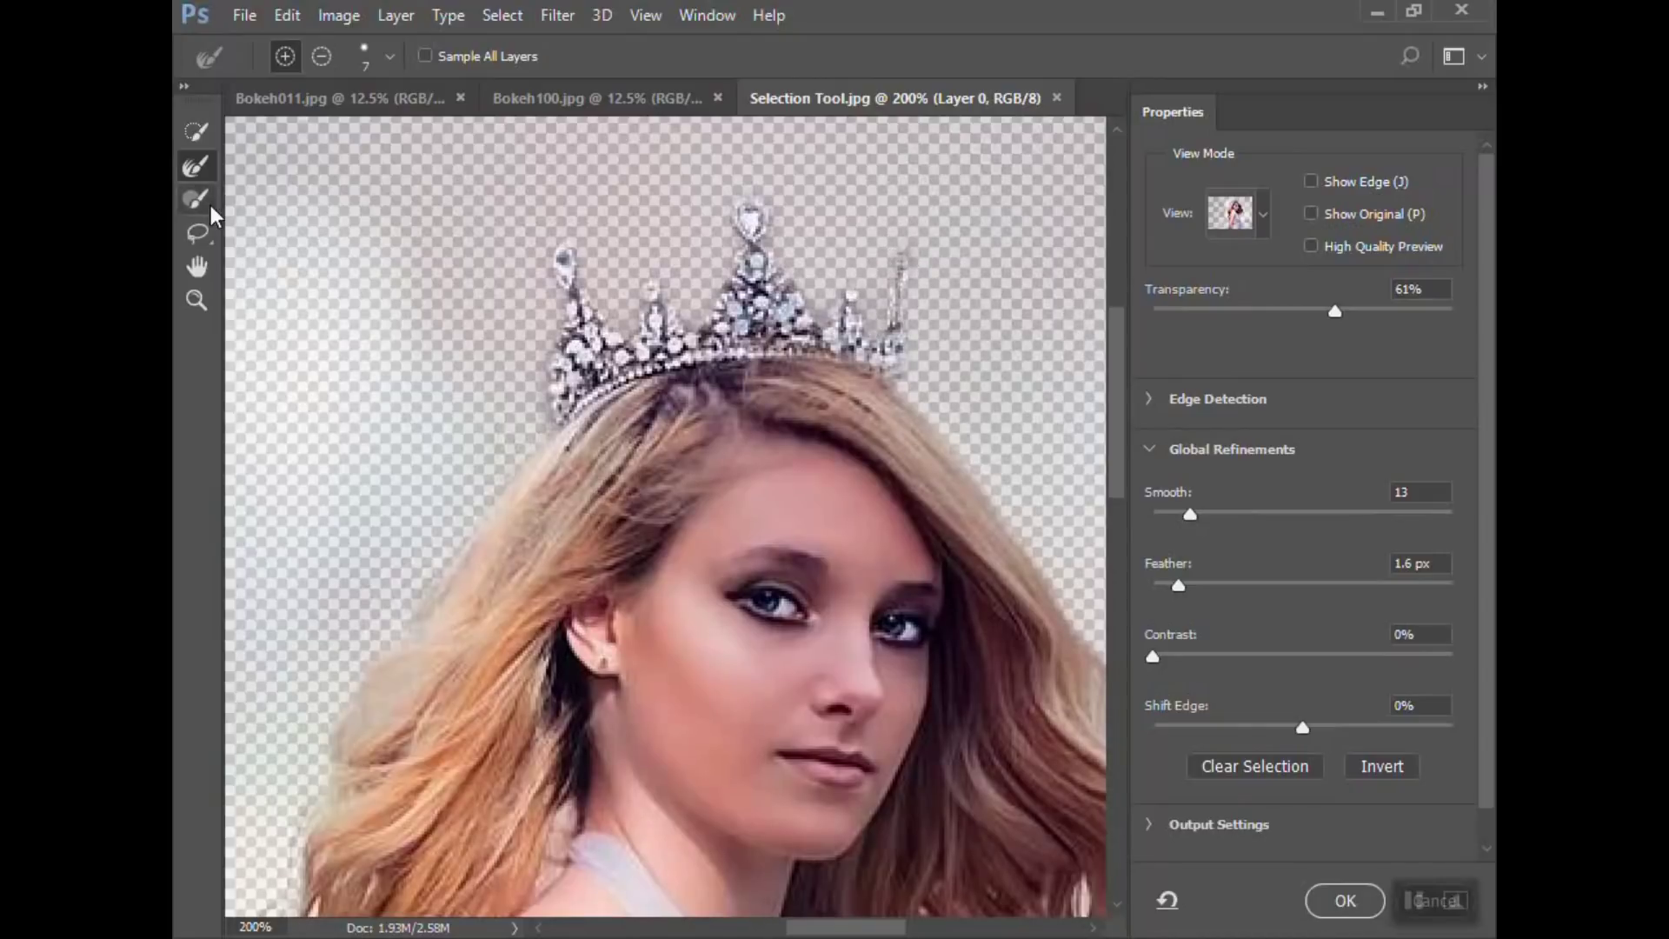
Refine the hair edge down the left side of the woman, alternating the Refine Edge Brush between subtract and add modes.
{"action": "left_click", "coordinate": [320, 61]}
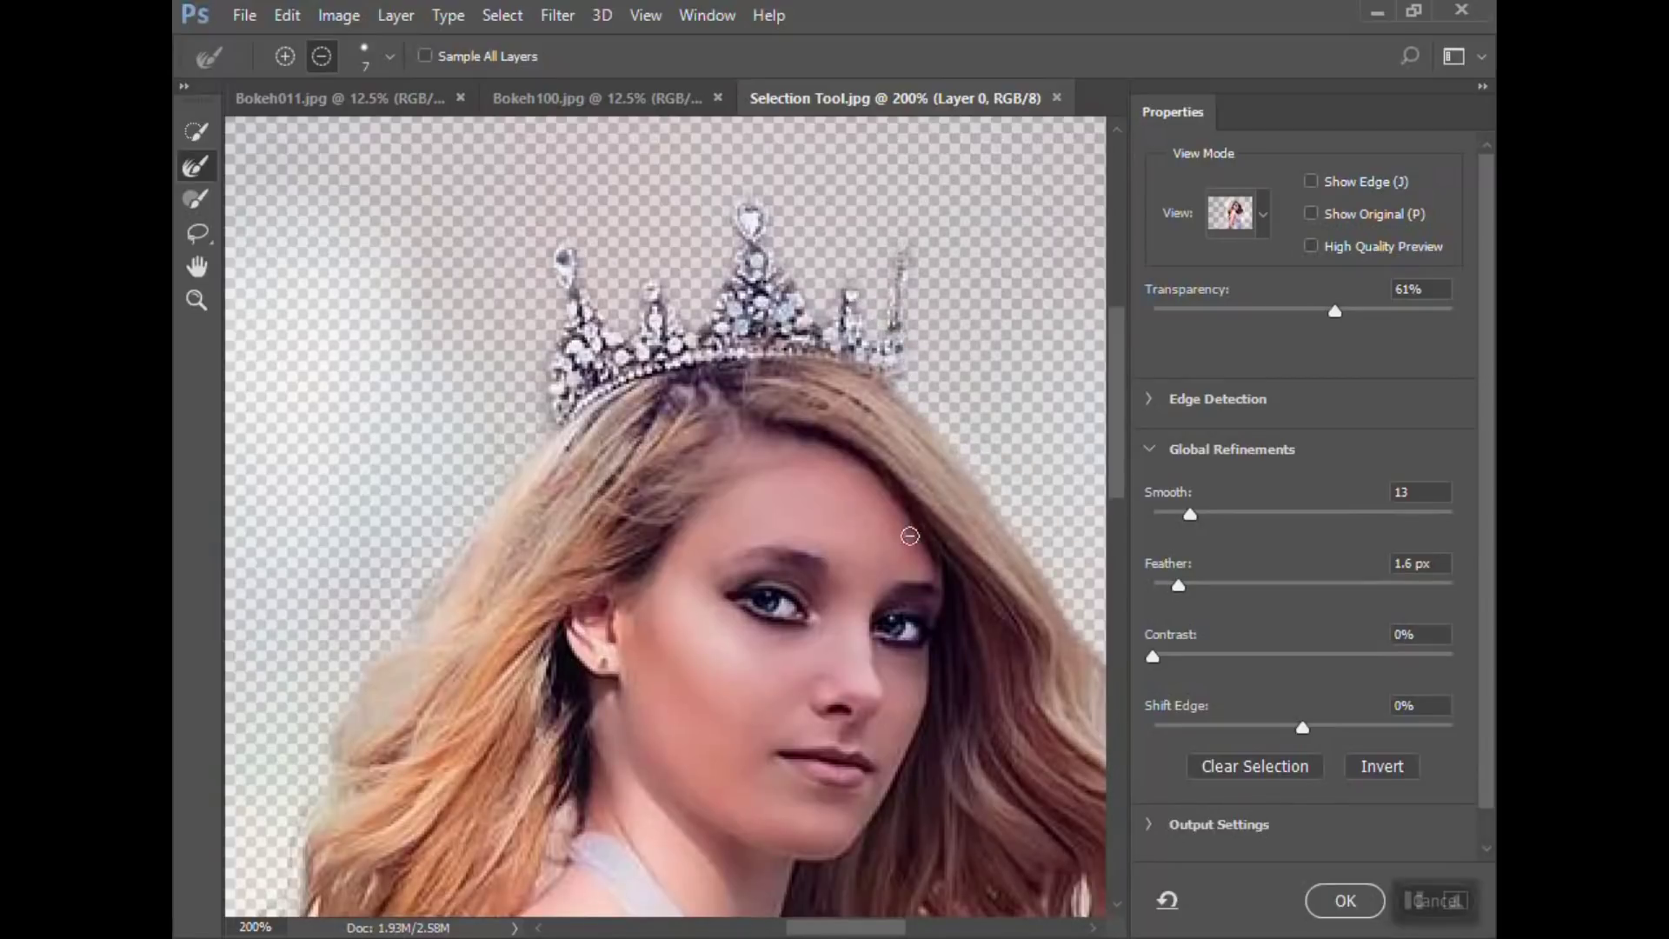
{"action": "scroll", "coordinate": [910, 535], "scroll_direction": "down", "scroll_amount": 5}
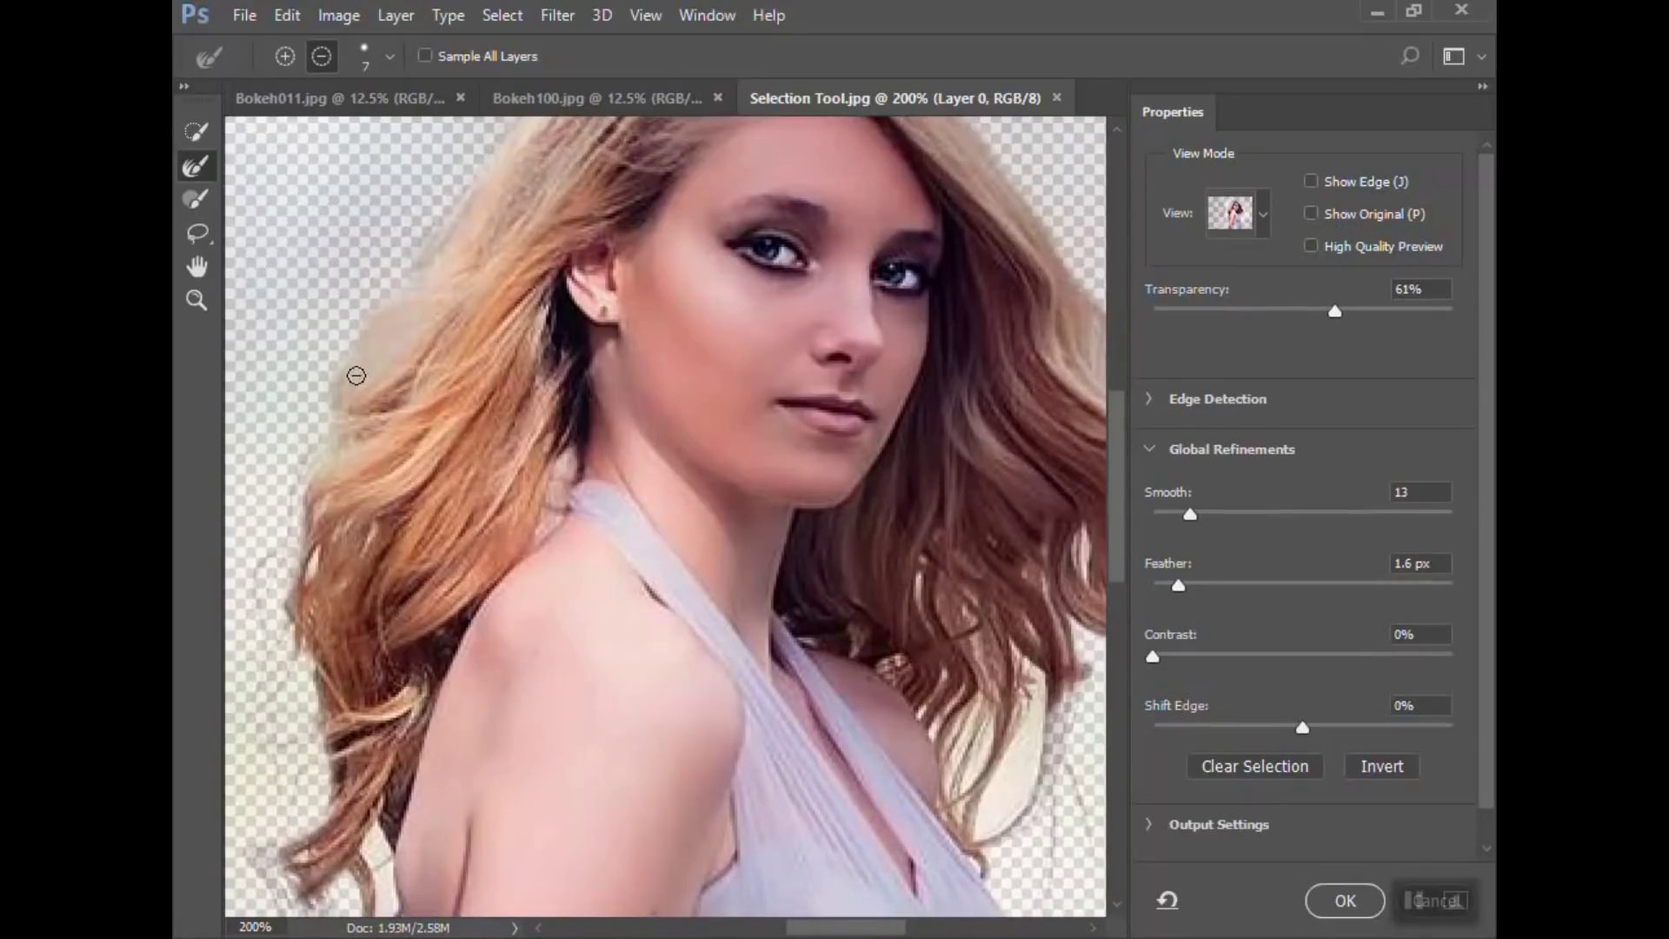
{"action": "left_click", "coordinate": [286, 58]}
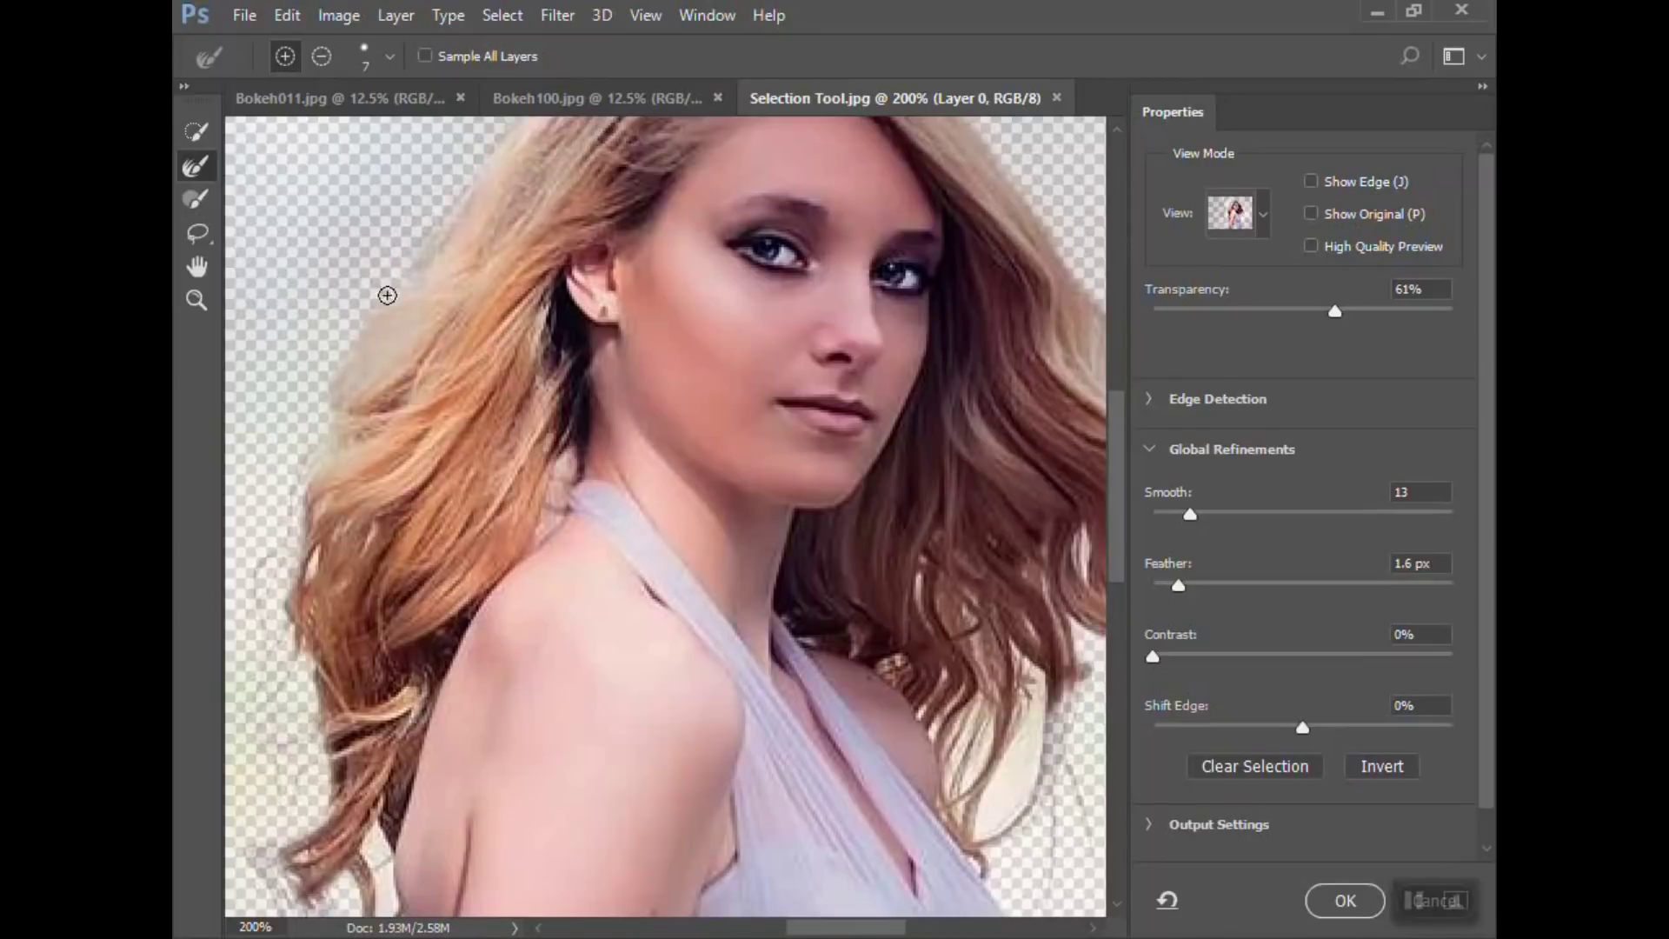
{"action": "scroll", "coordinate": [322, 425], "scroll_direction": "down", "scroll_amount": 1}
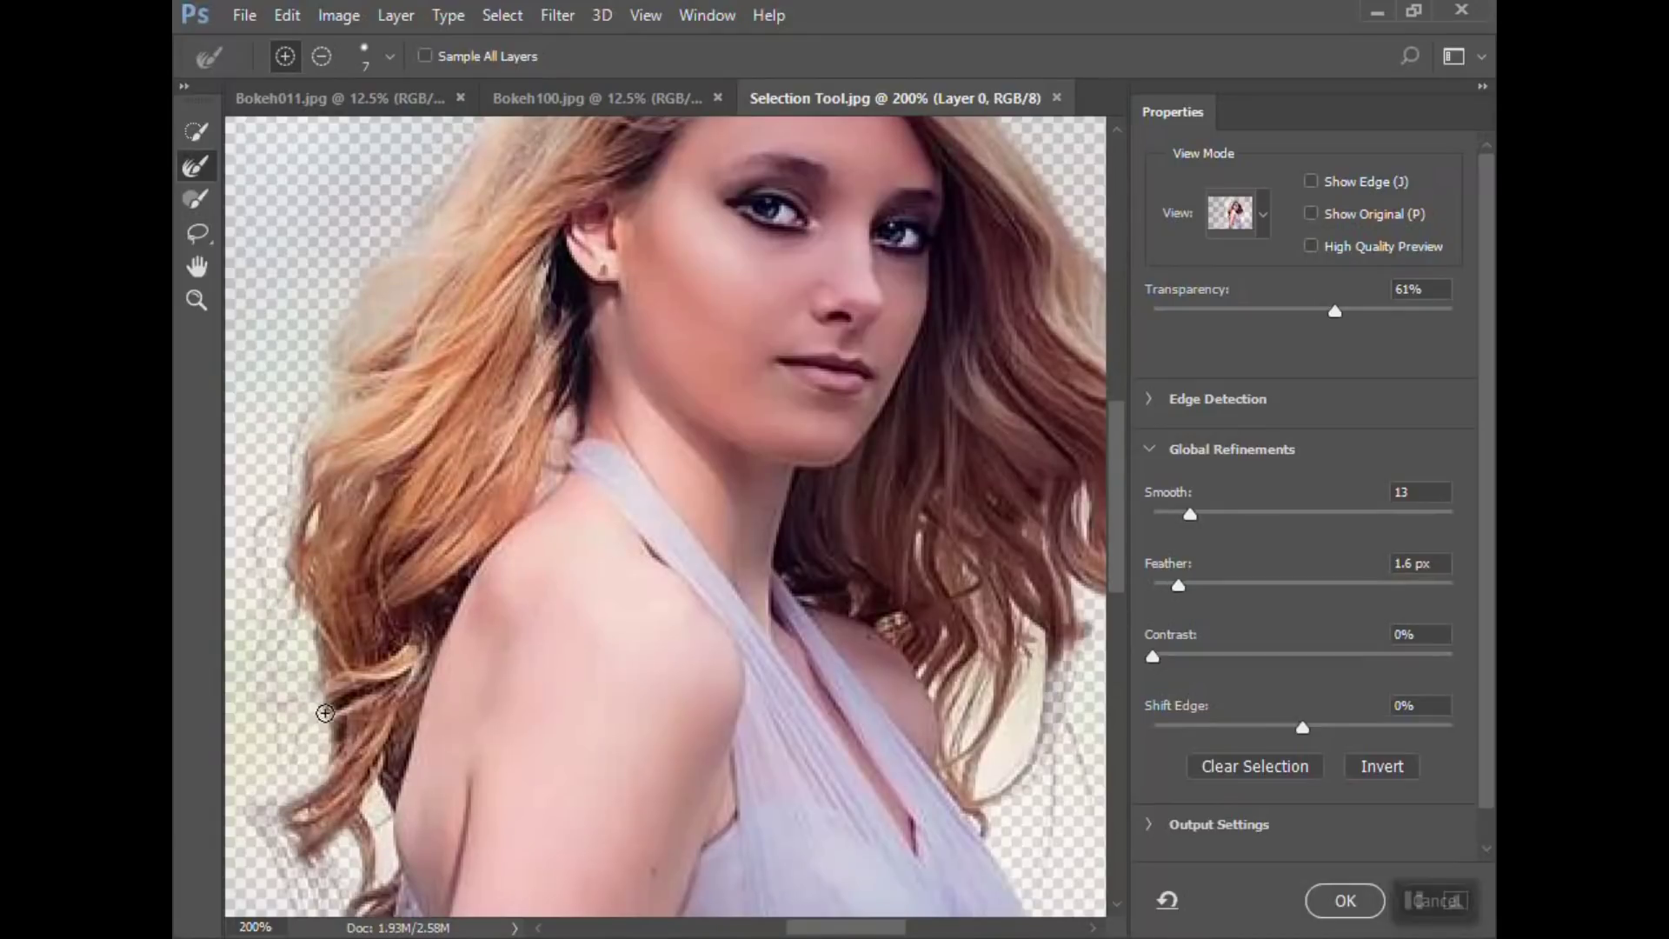
{"action": "left_click", "coordinate": [322, 57]}
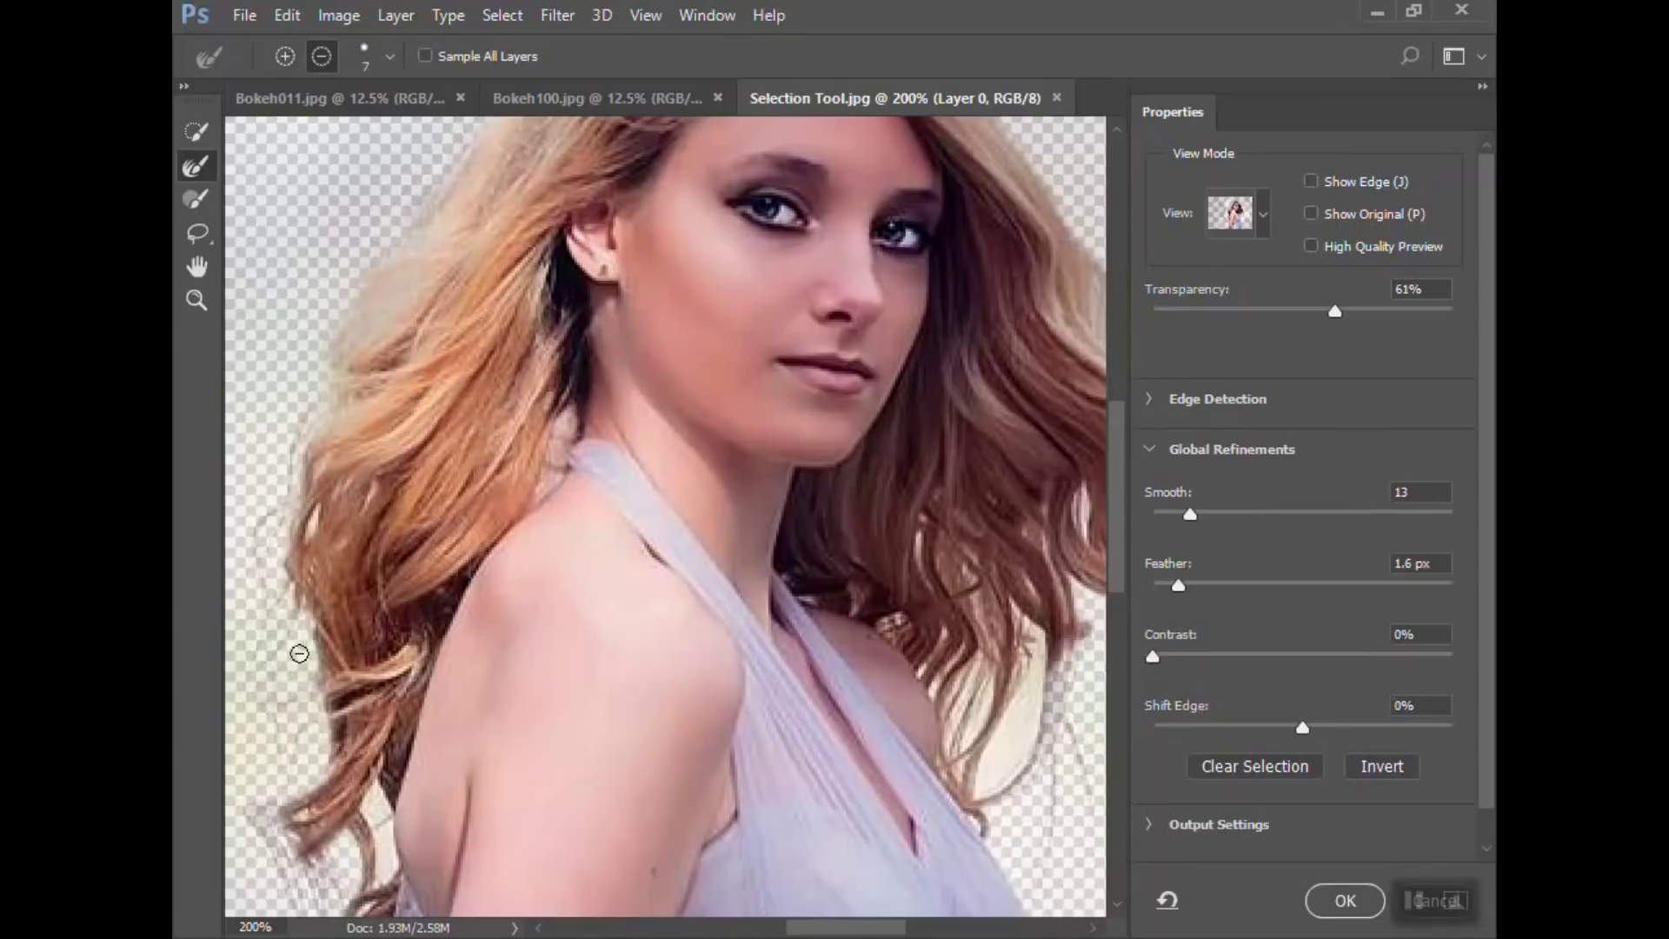
{"action": "scroll", "coordinate": [331, 761], "scroll_direction": "down", "scroll_amount": 2}
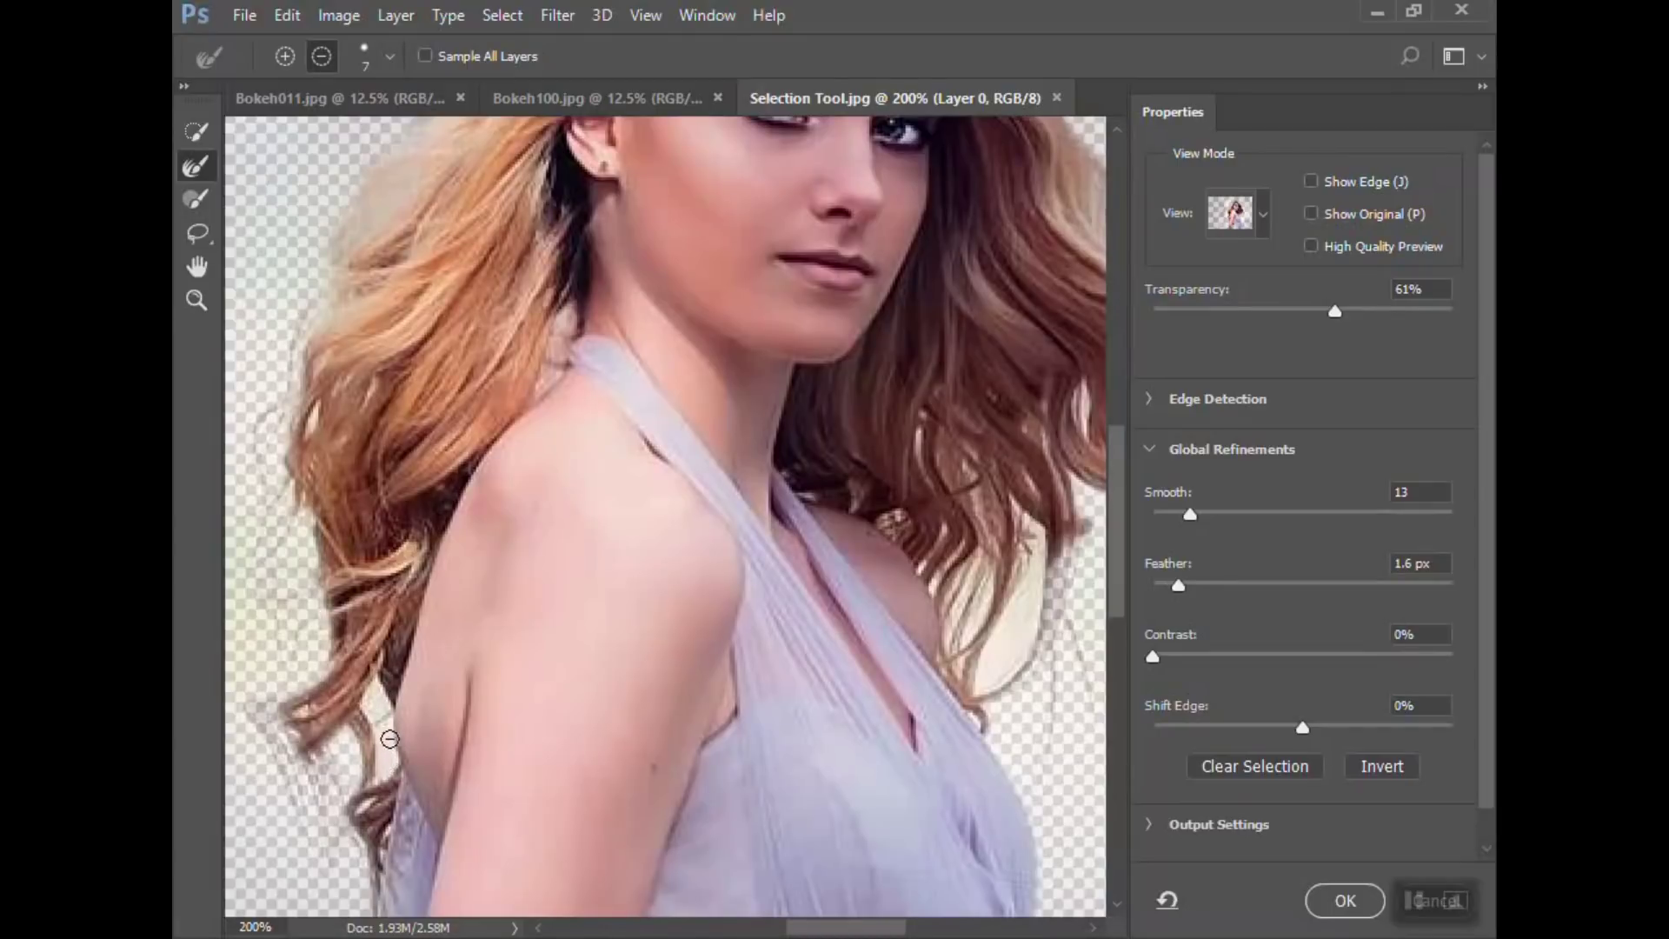
{"action": "scroll", "coordinate": [304, 102], "scroll_direction": "down", "scroll_amount": 5}
{"action": "scroll", "coordinate": [399, 494], "scroll_direction": "down", "scroll_amount": 2}
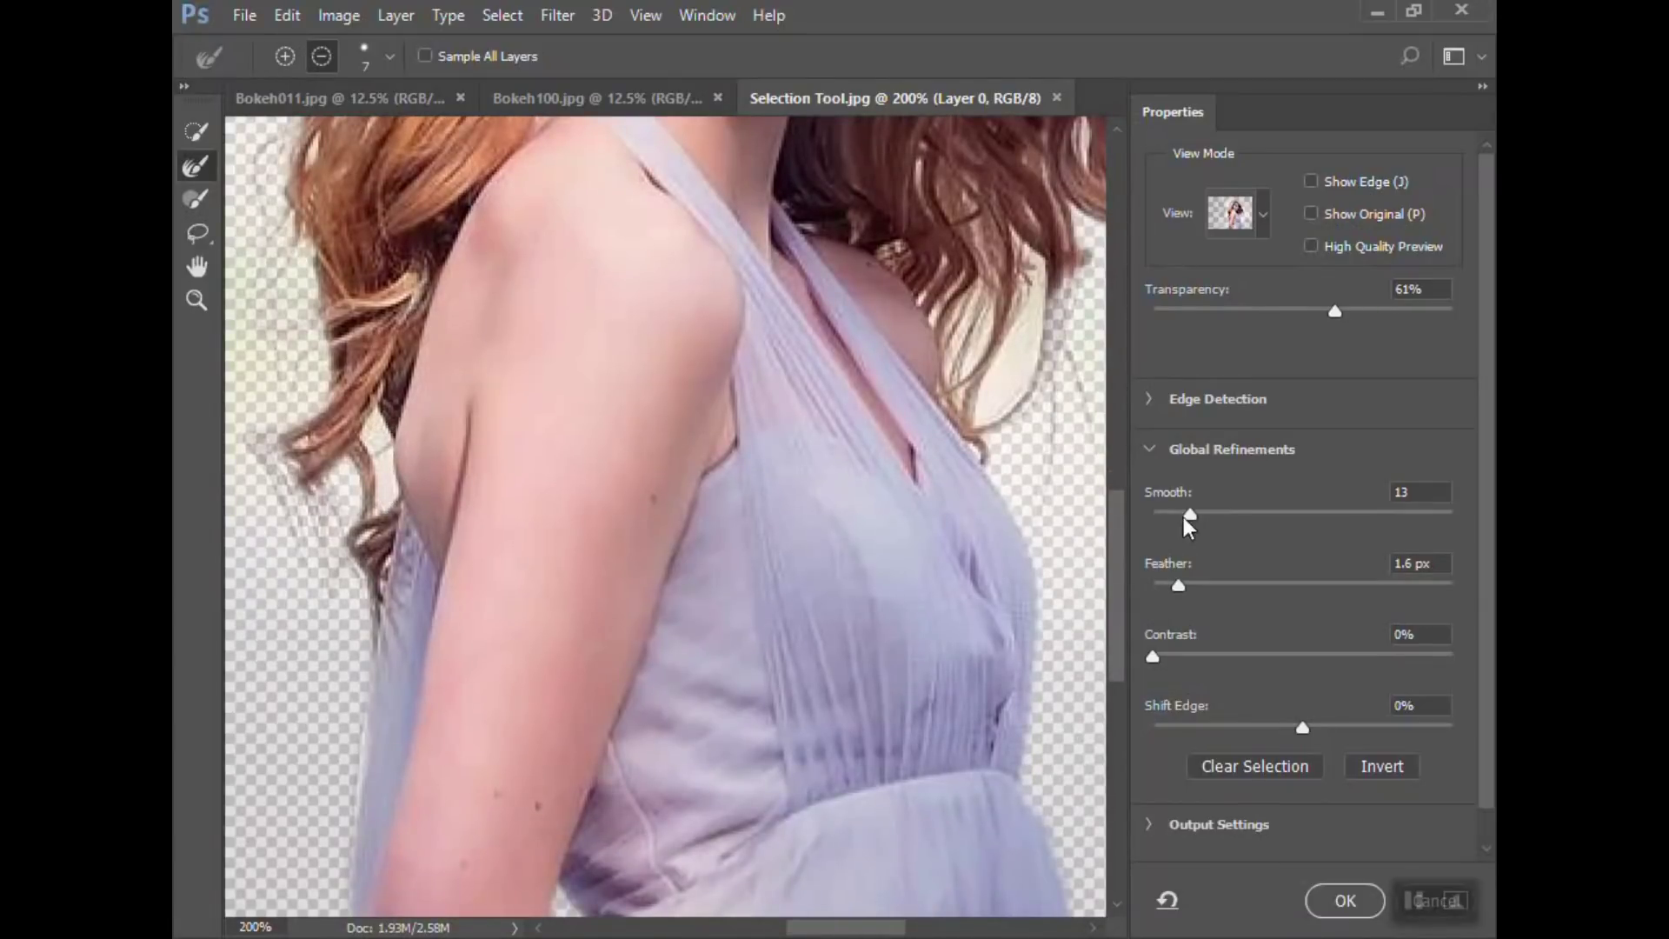
Set Smooth to 8 and Feather to 0.7 px, and refine the edge around the loose hair strands right of the dress strap.
{"action": "left_click_drag", "start_coordinate": [1190, 515], "coordinate": [1166, 591]}
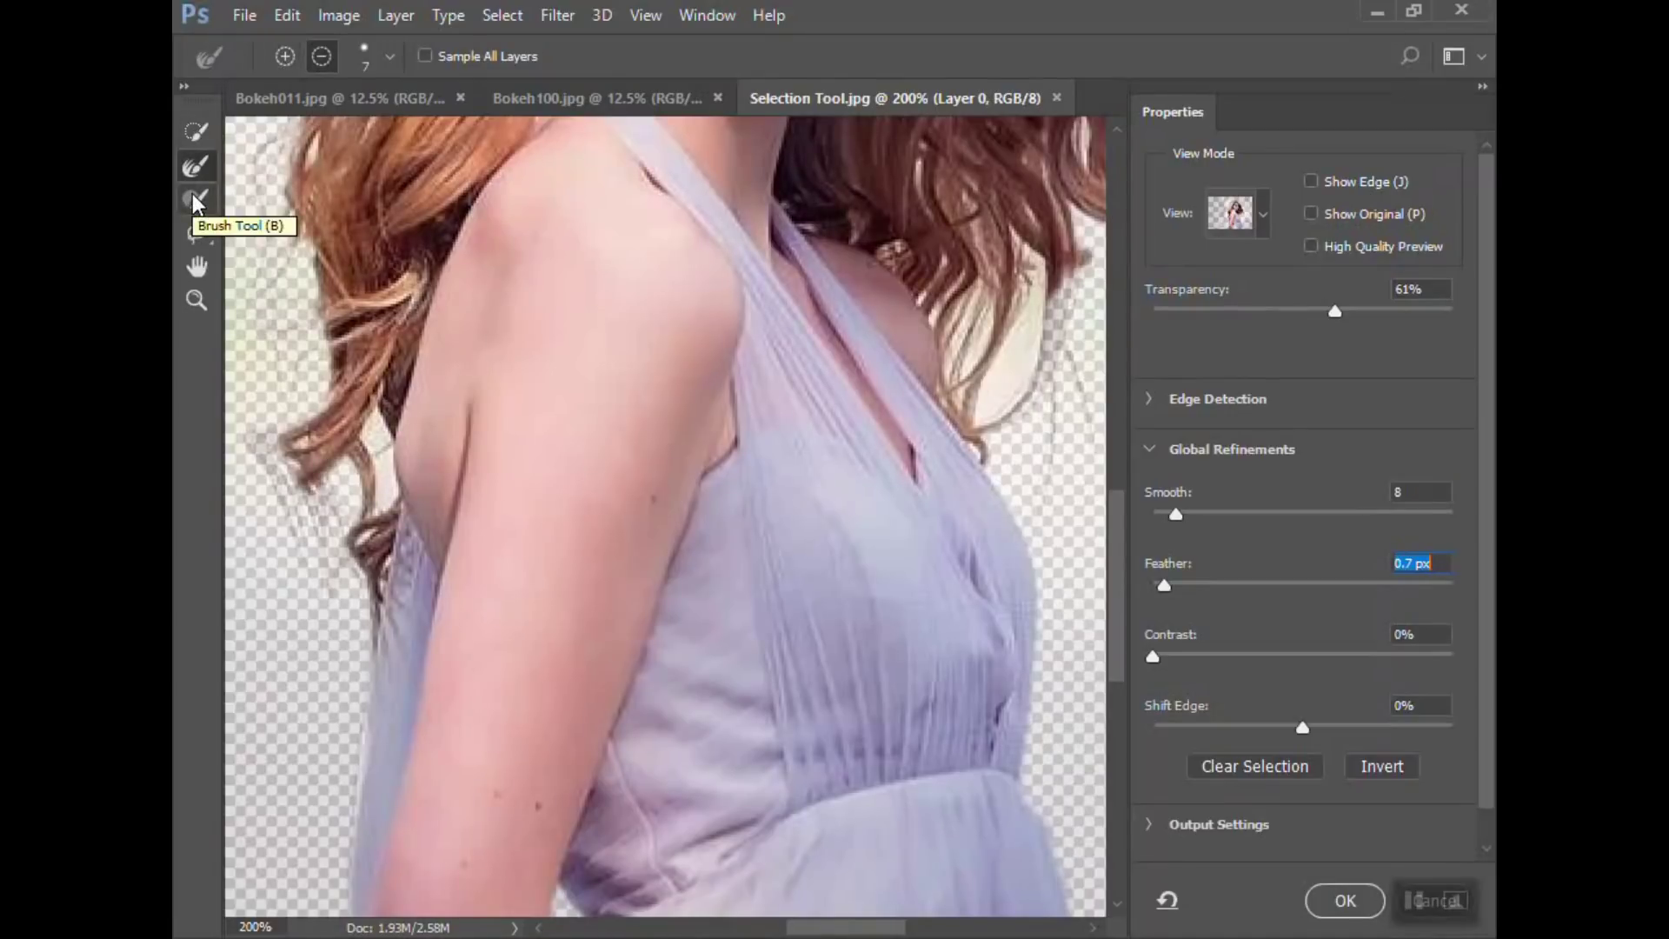
{"action": "left_click", "coordinate": [285, 57]}
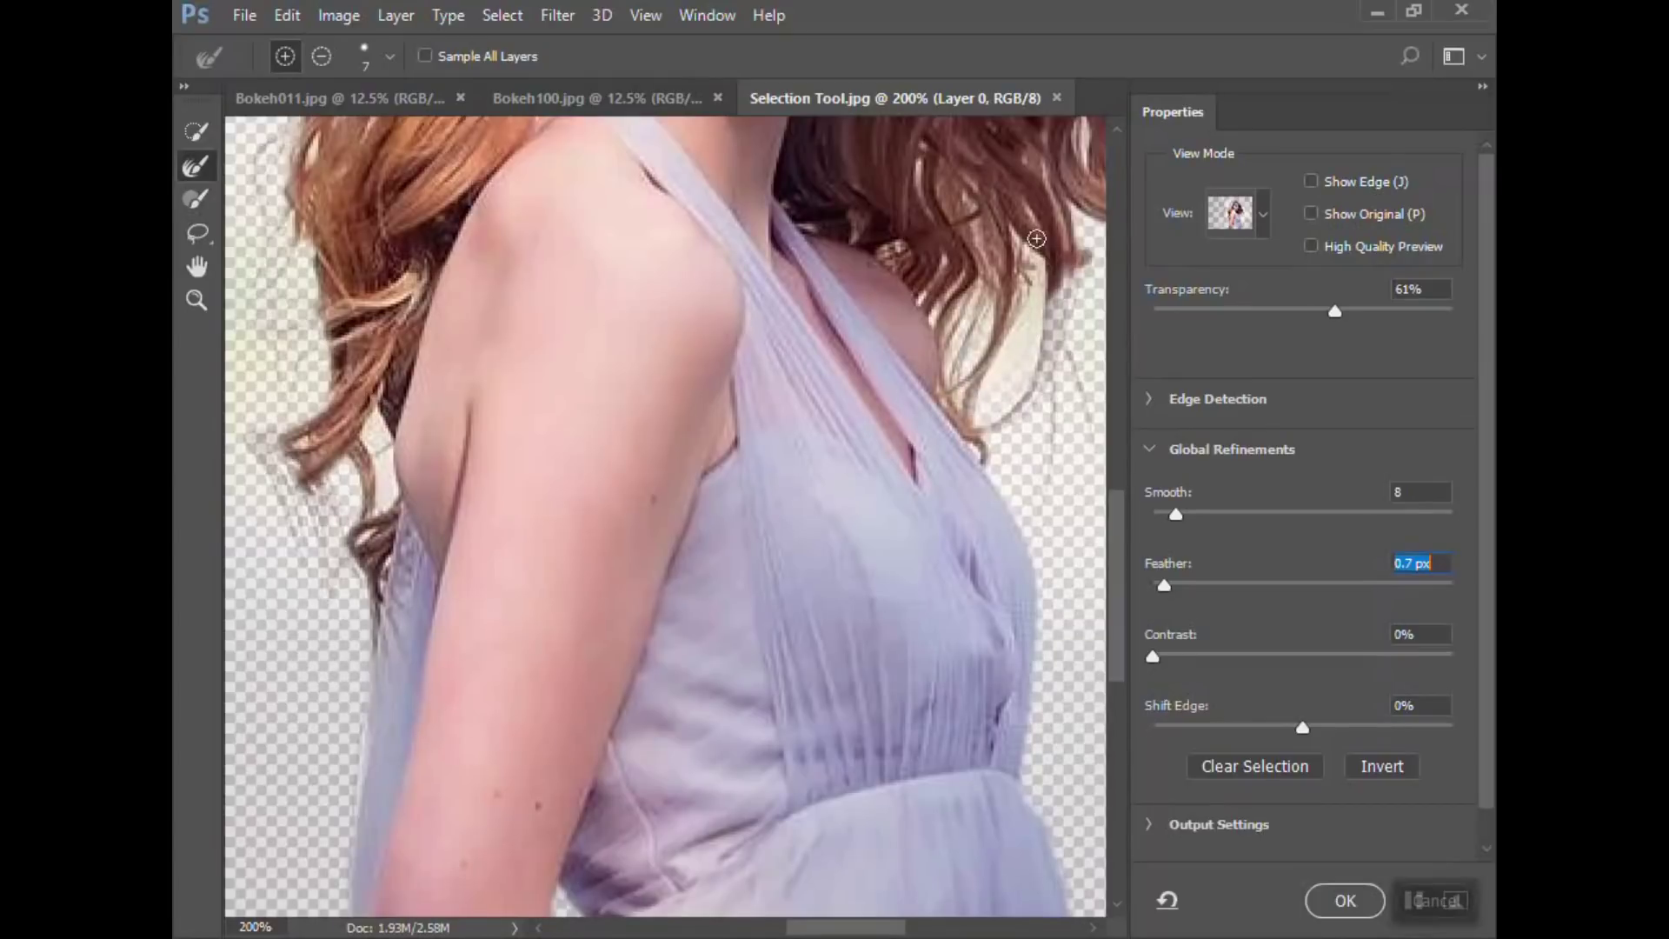
{"action": "mouse_move", "coordinate": [1036, 238]}
{"action": "left_mouse_down"}
{"action": "mouse_move", "coordinate": [1047, 310]}
{"action": "mouse_move", "coordinate": [1068, 253]}
{"action": "mouse_move", "coordinate": [1059, 360]}
{"action": "mouse_move", "coordinate": [1075, 302]}
{"action": "mouse_move", "coordinate": [1023, 418]}
{"action": "left_mouse_up"}
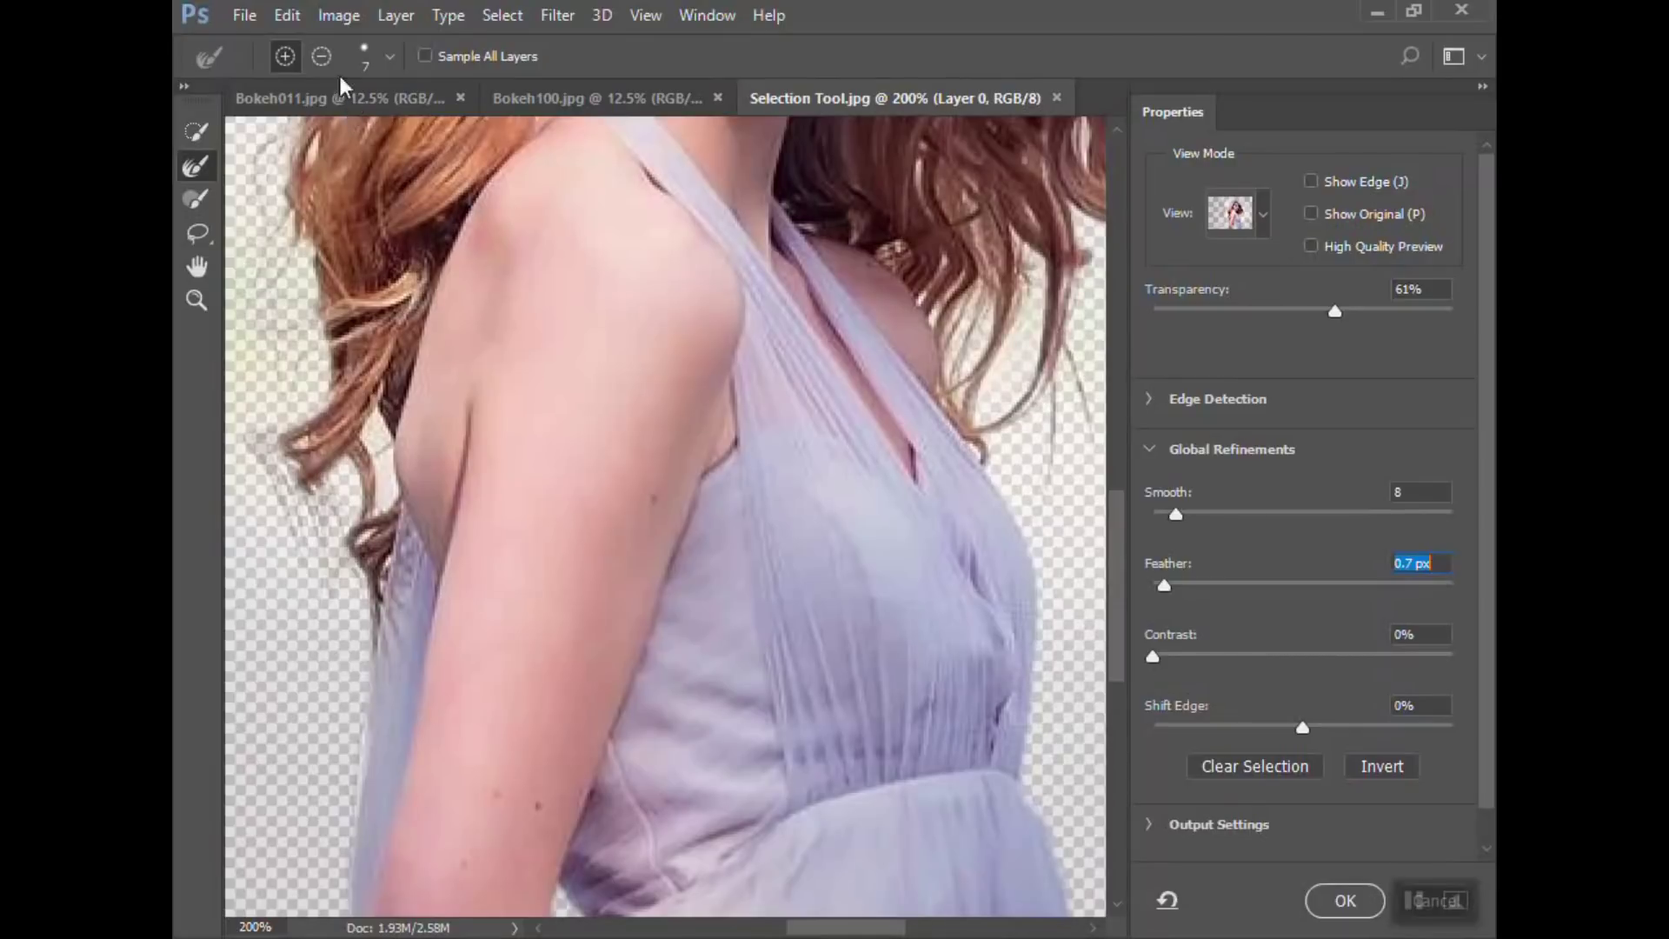
{"action": "left_click", "coordinate": [322, 56]}
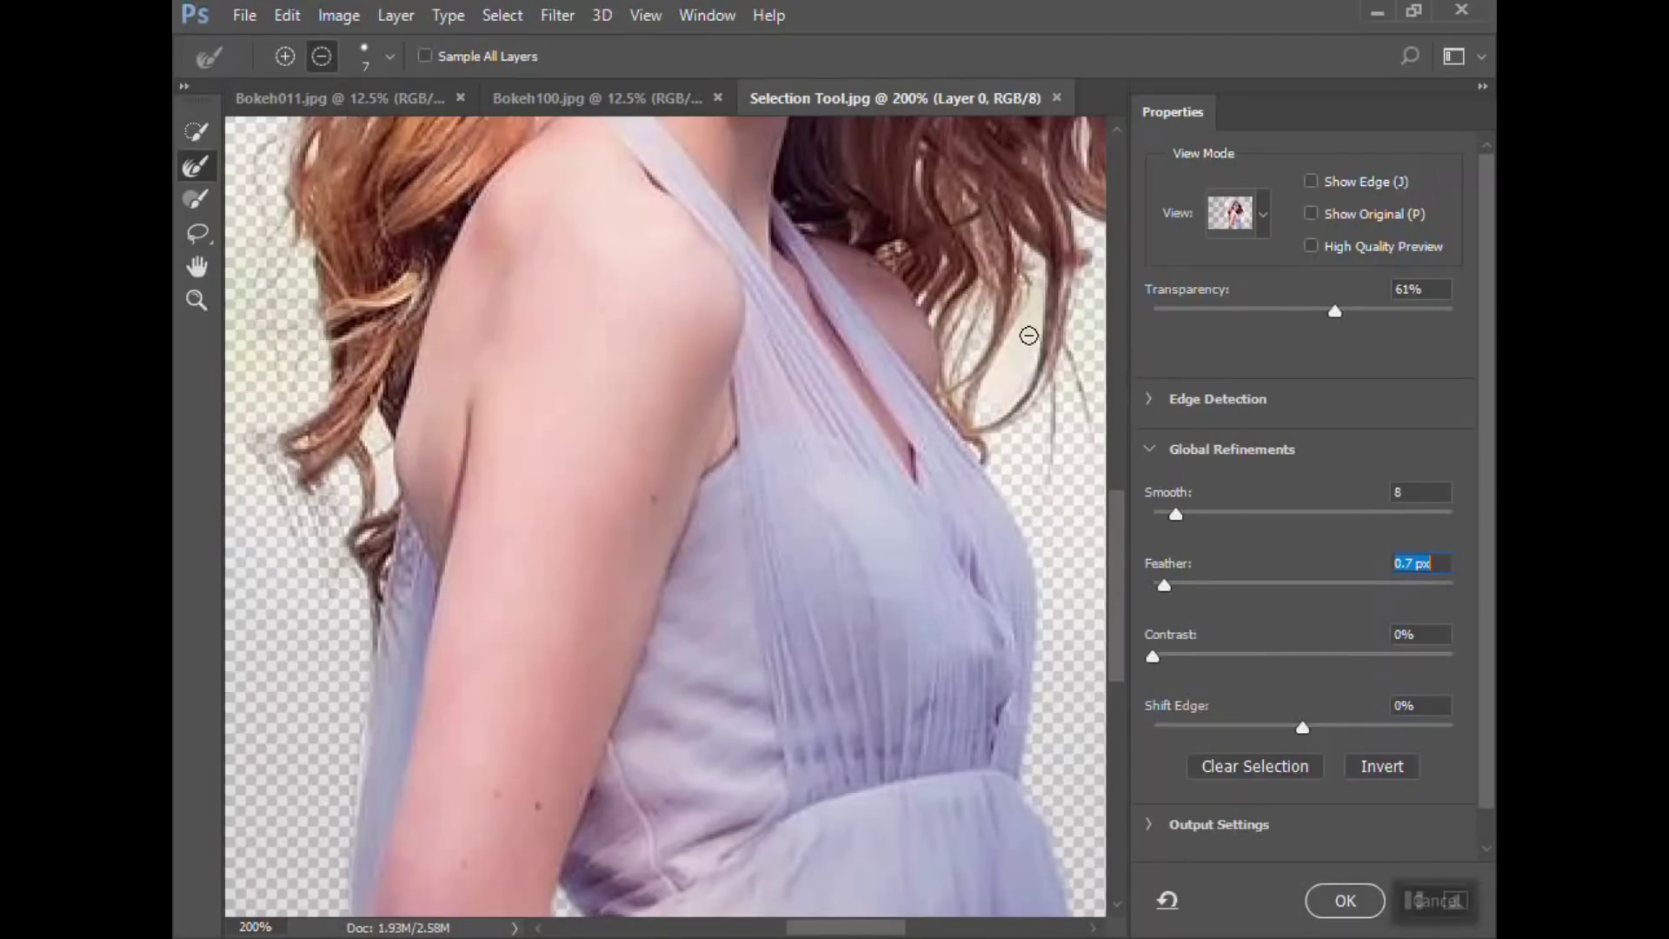
{"action": "left_click", "coordinate": [284, 57]}
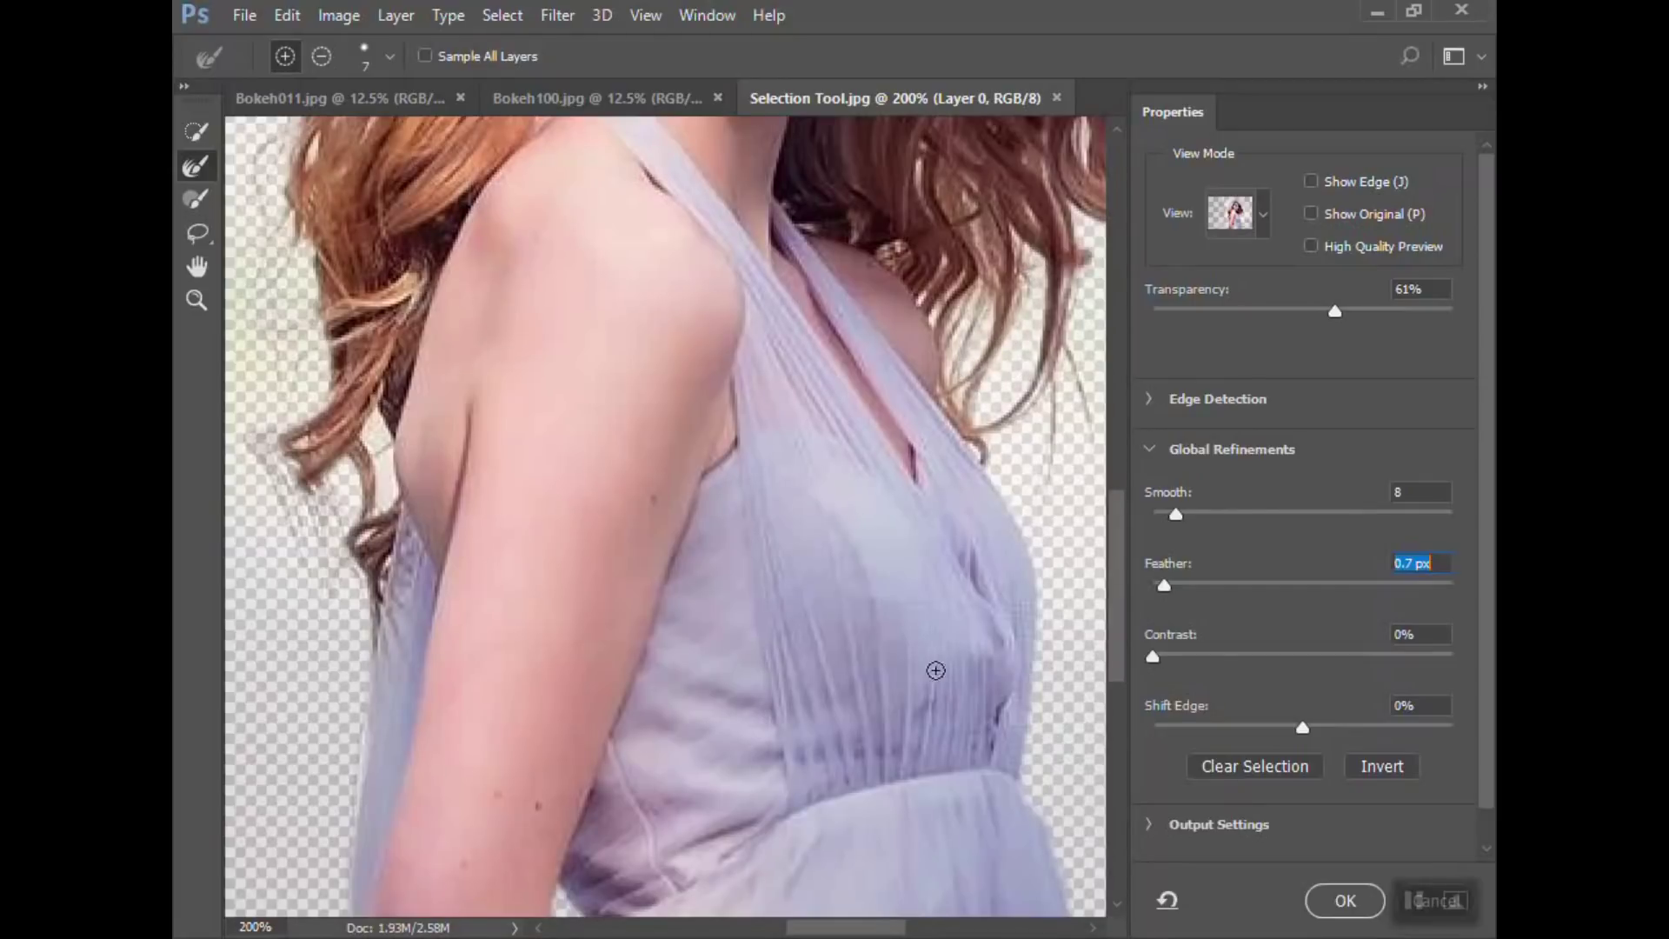
Refine the remaining hair ends on the woman's right side and apply the Select and Mask refinements to the selection.
{"action": "left_click_drag", "start_coordinate": [827, 933], "coordinate": [843, 932]}
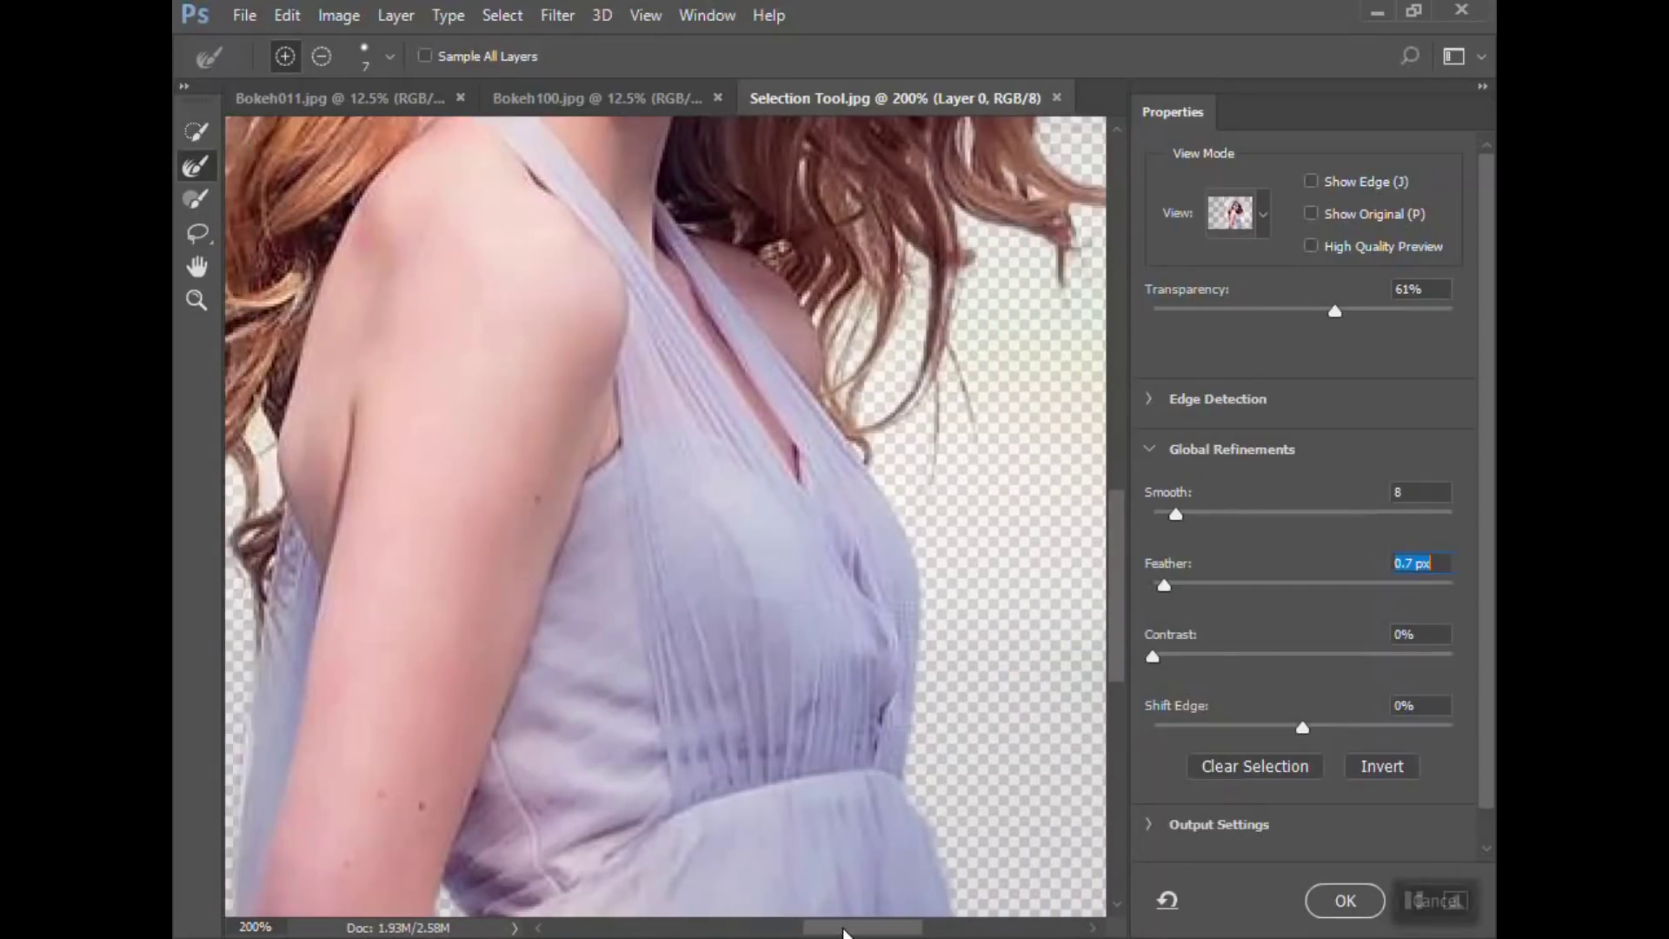
{"action": "mouse_move", "coordinate": [996, 251]}
{"action": "left_mouse_down"}
{"action": "mouse_move", "coordinate": [968, 224]}
{"action": "mouse_move", "coordinate": [971, 252]}
{"action": "left_mouse_up"}
{"action": "left_click_drag", "start_coordinate": [874, 929], "coordinate": [821, 928]}
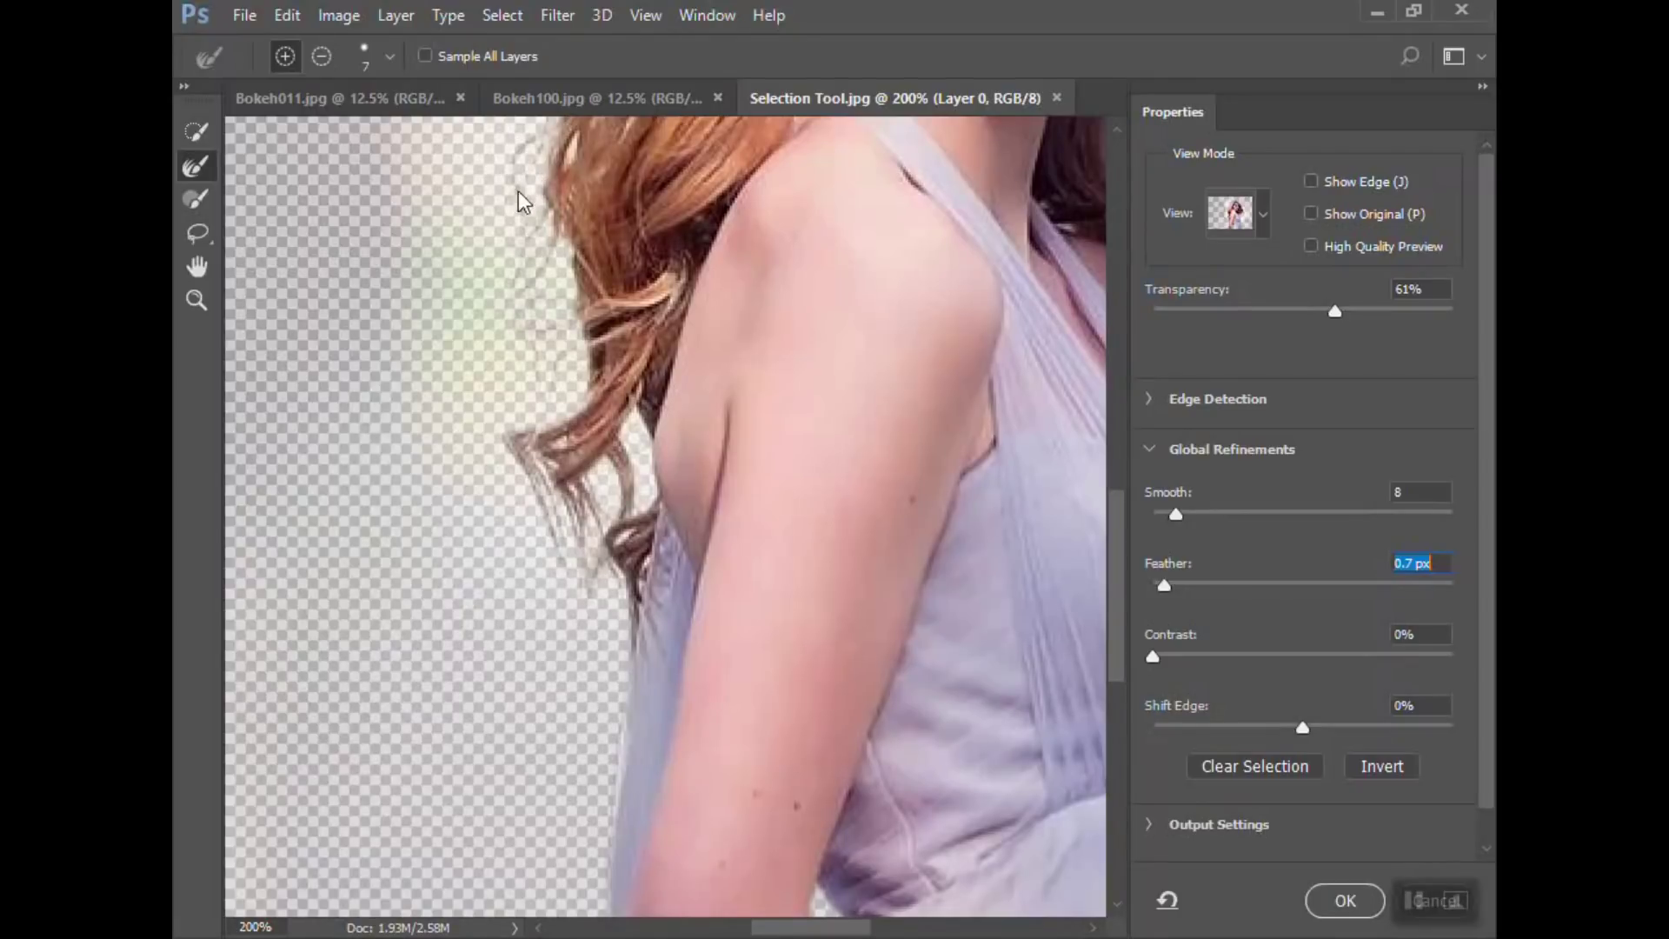
{"action": "left_click", "coordinate": [659, 695], "text": "alt"}
{"action": "left_click", "coordinate": [690, 703], "text": "alt"}
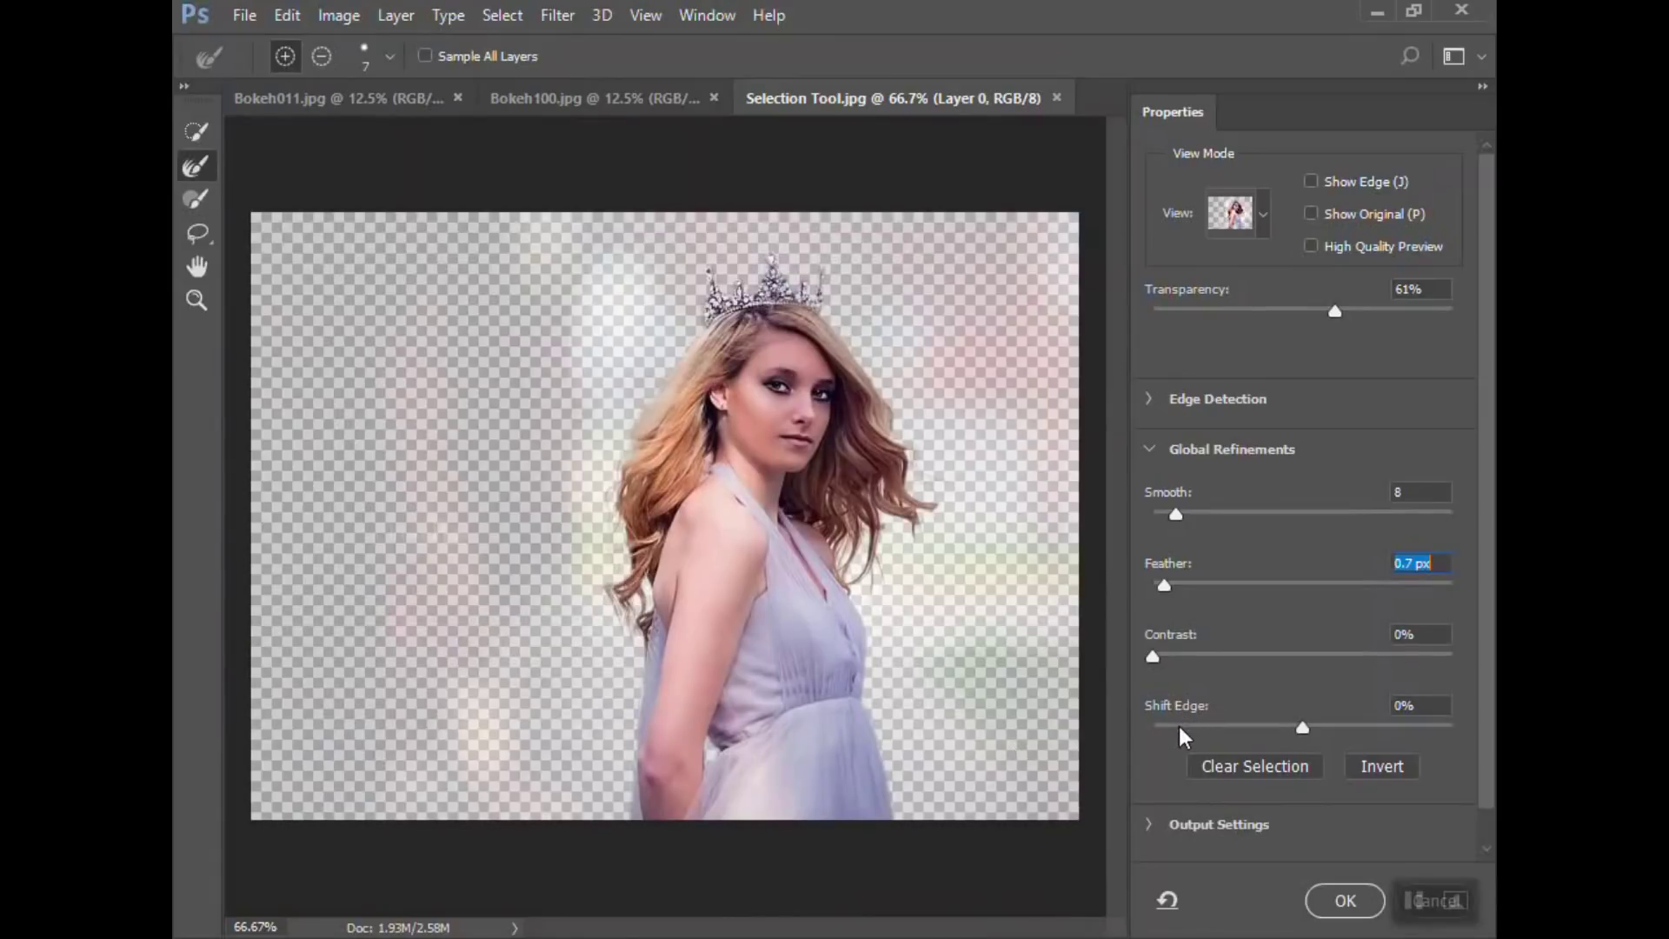
{"action": "left_click", "coordinate": [1343, 904]}
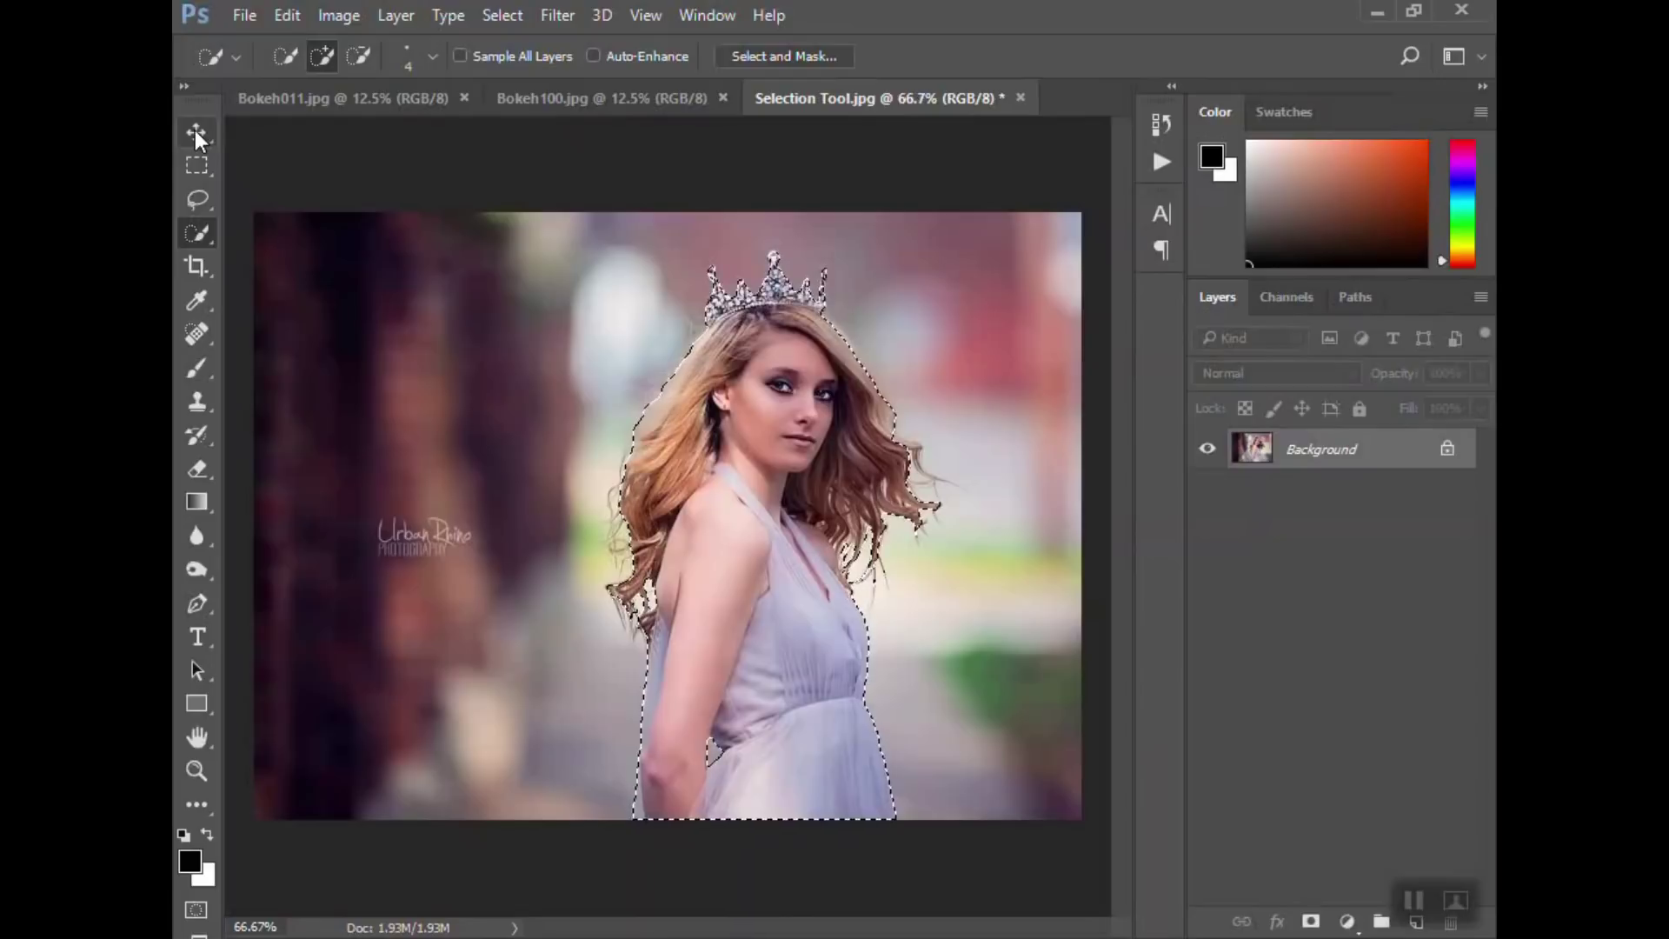
Move the selected woman into the Bokeh100.jpg document with the Move Tool.
{"action": "left_click", "coordinate": [195, 132]}
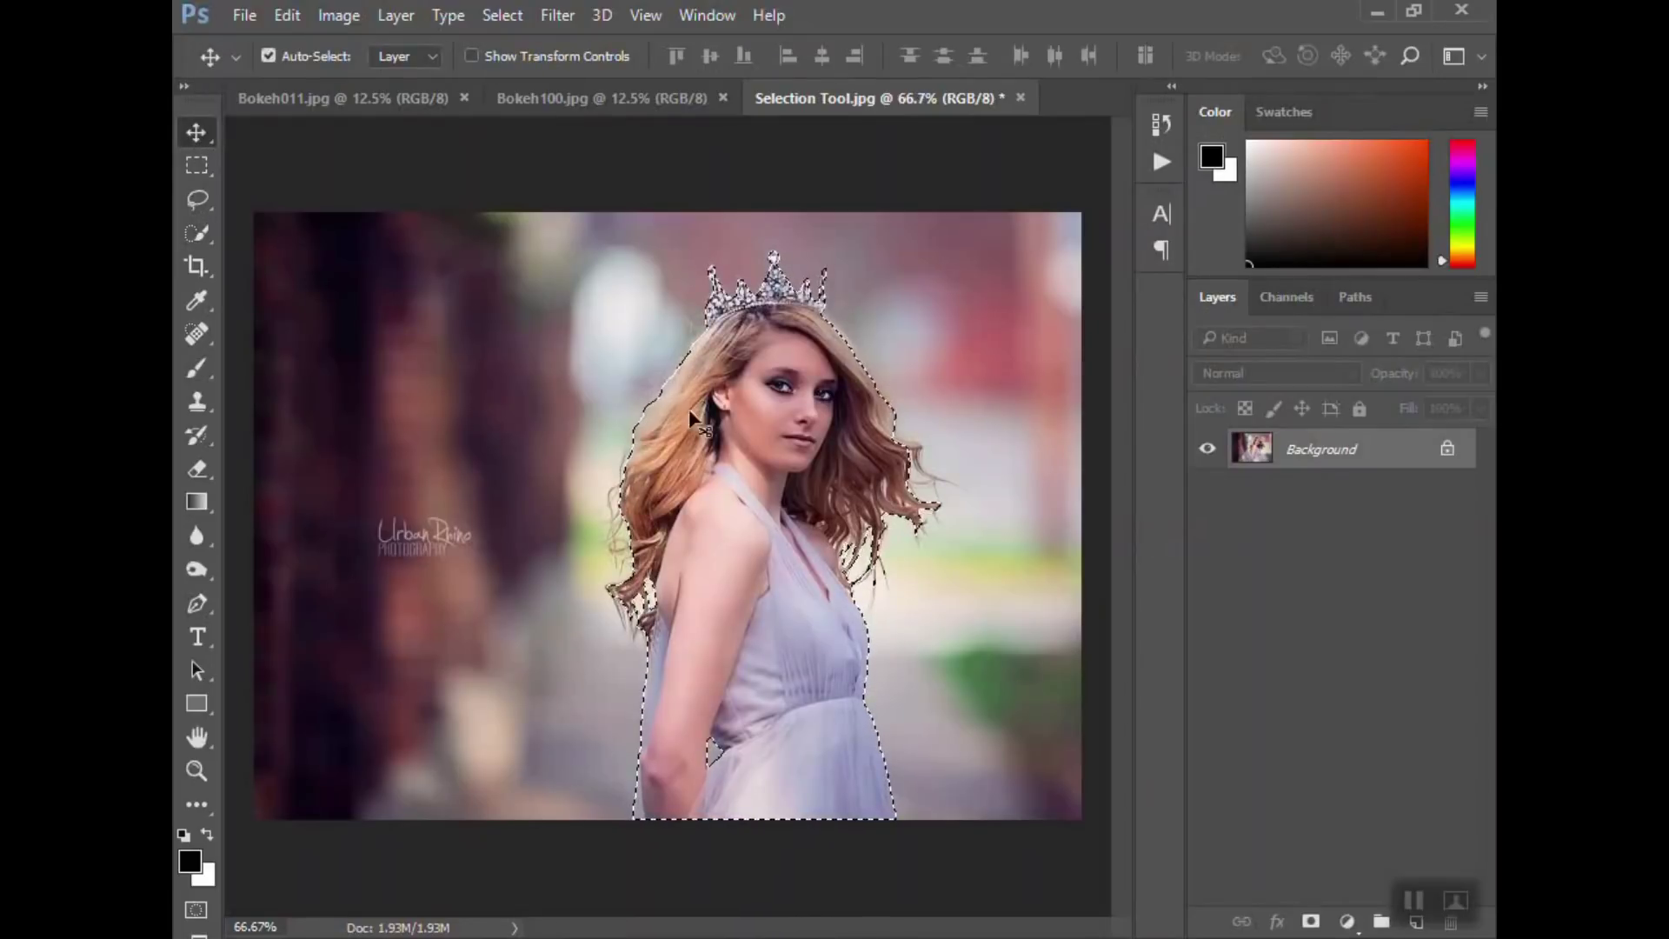
{"action": "left_click_drag", "start_coordinate": [722, 458], "coordinate": [1014, 306]}
{"action": "left_click", "coordinate": [608, 99]}
Position the woman at the bottom edge of the bokeh background and enlarge her proportionally with Free Transform.
{"action": "key", "text": "ctrl+t"}
{"action": "left_click_drag", "start_coordinate": [829, 383], "coordinate": [810, 582]}
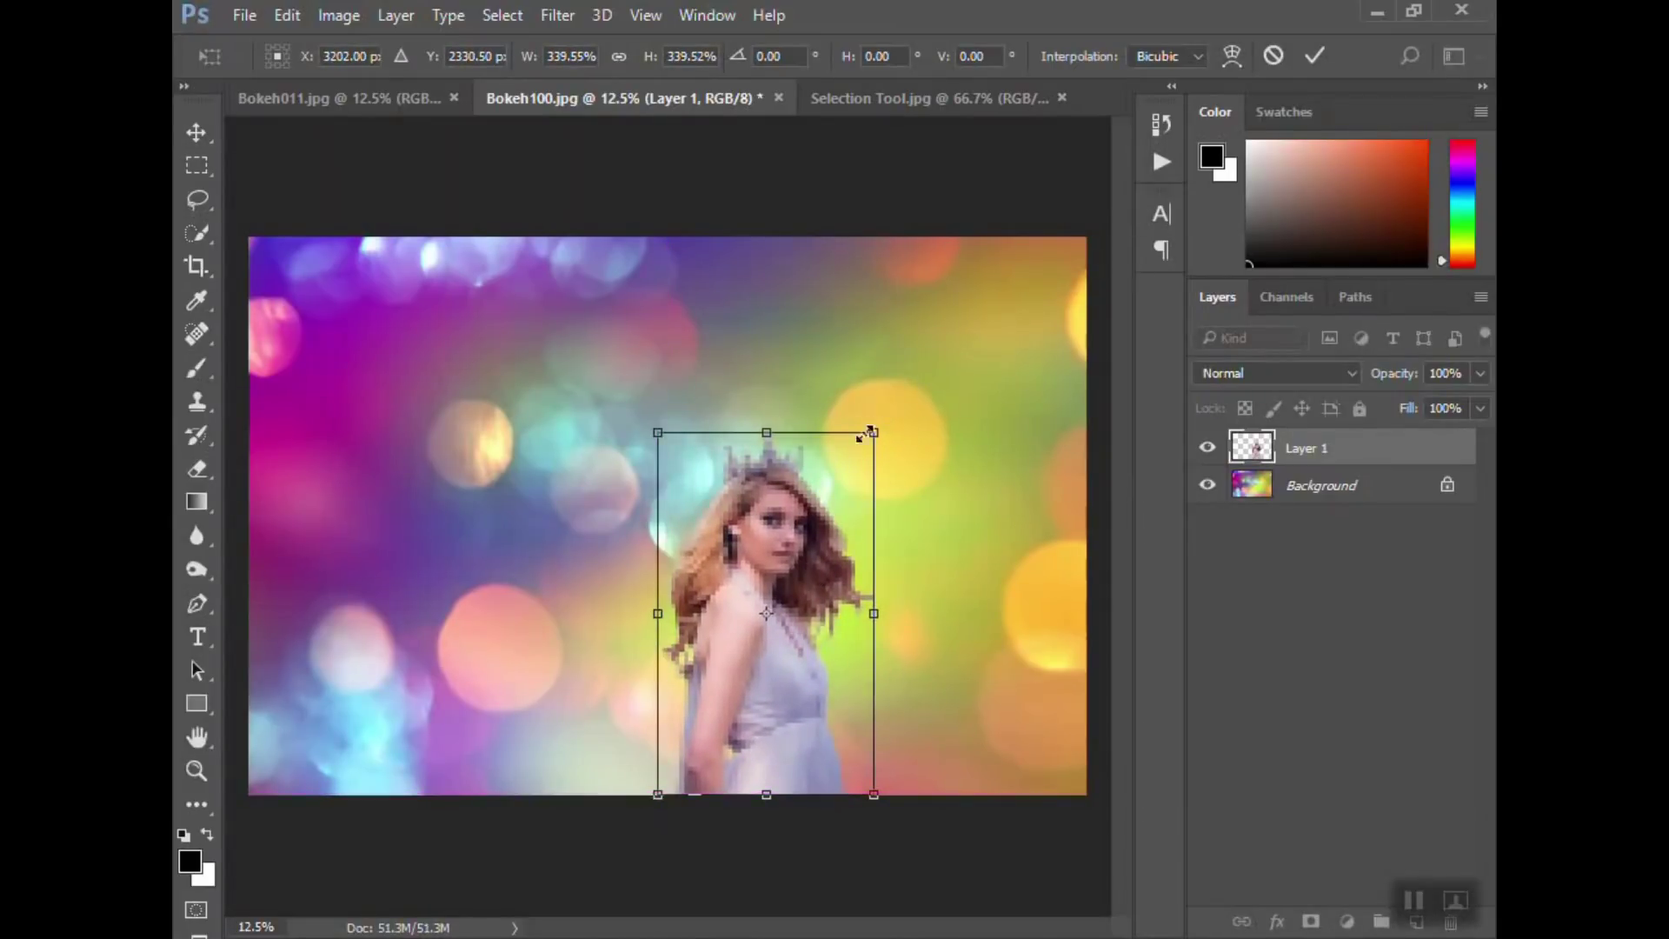
{"action": "left_click_drag", "start_coordinate": [862, 435], "coordinate": [980, 354]}
{"action": "key", "text": "Return"}
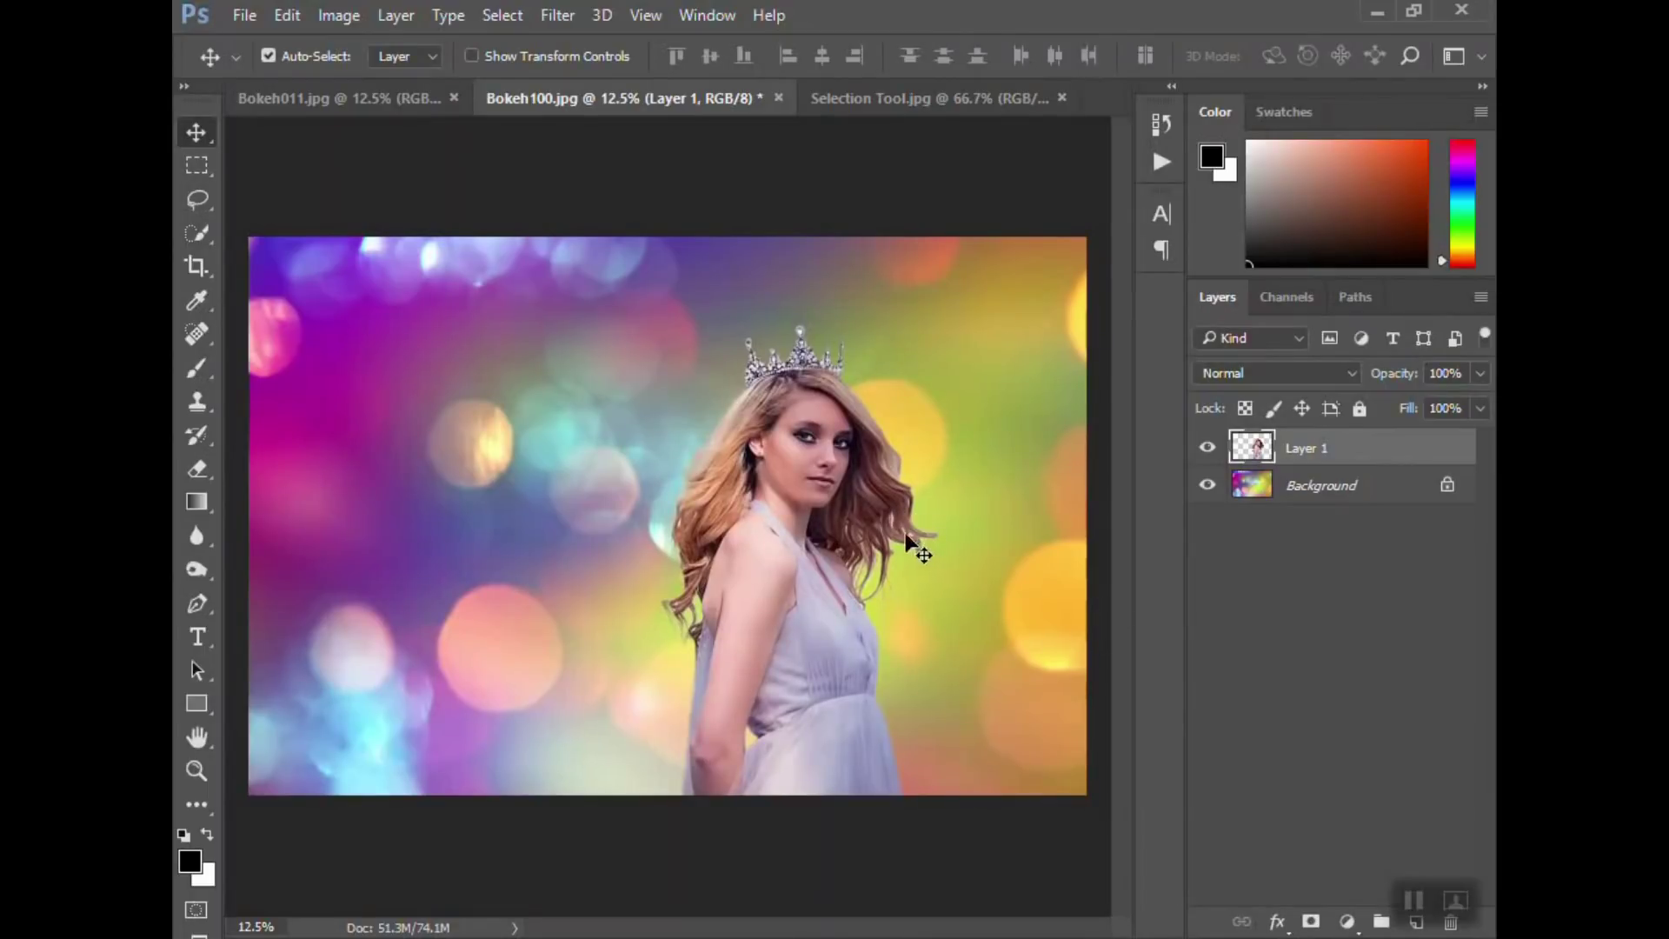
Examine the cutout's hair, crown and dress edges against the bokeh background up close and in the full image.
{"action": "key", "text": "z"}
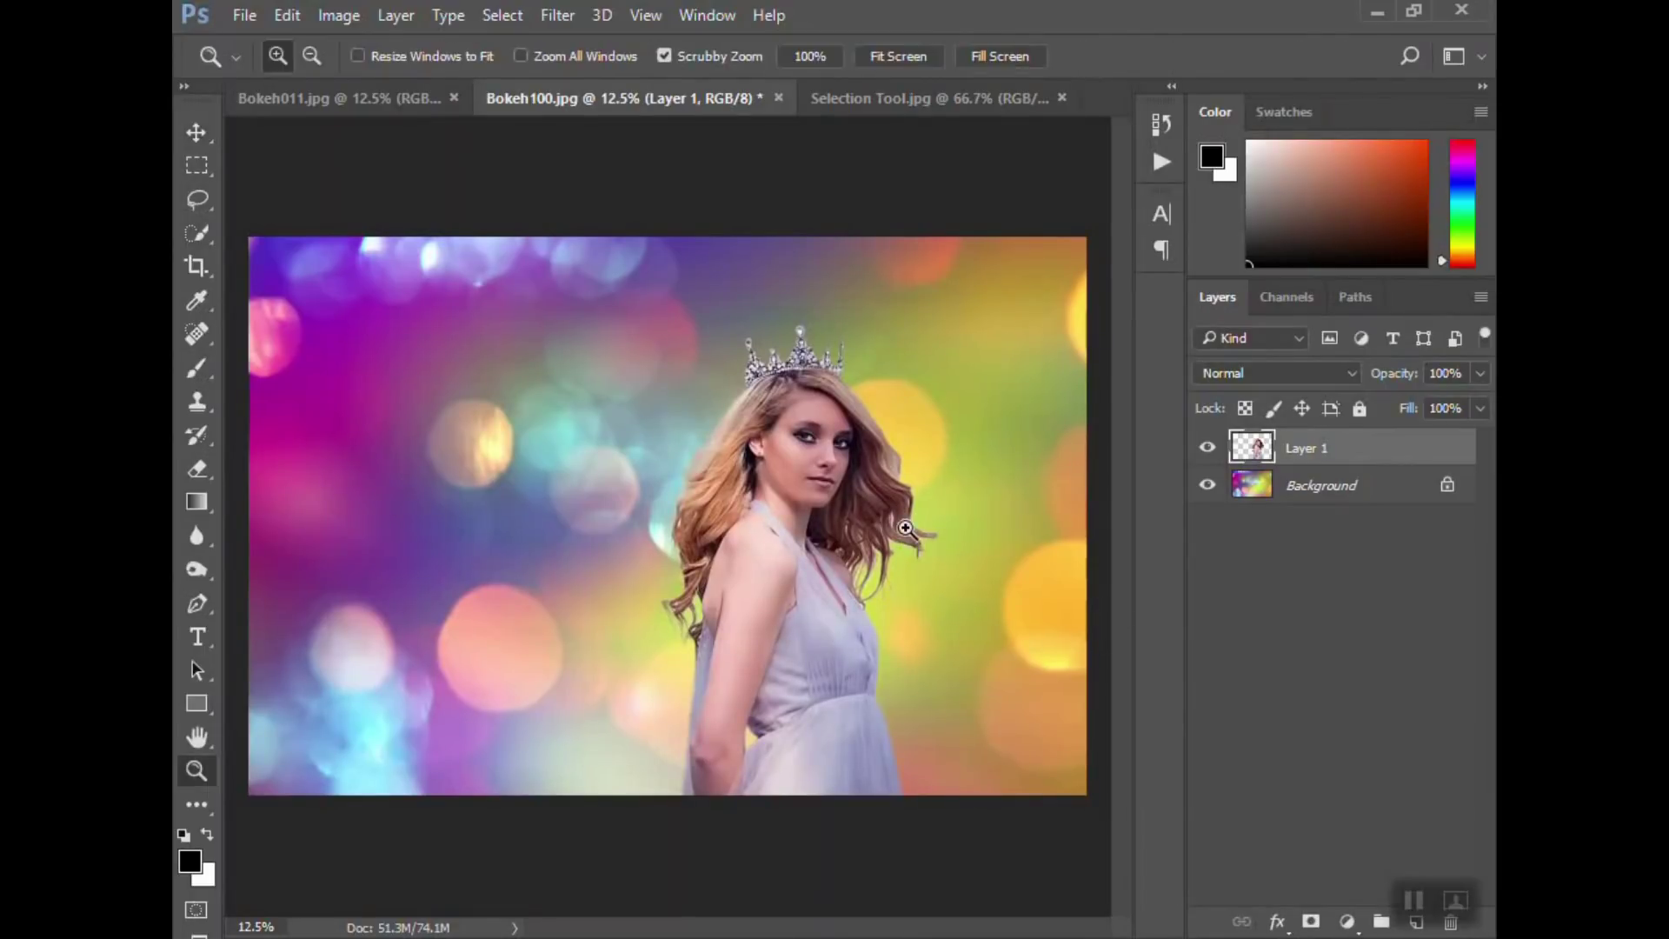
{"action": "left_click", "coordinate": [935, 550]}
{"action": "left_click", "coordinate": [933, 550]}
{"action": "left_click", "coordinate": [933, 550]}
{"action": "key", "text": "v"}
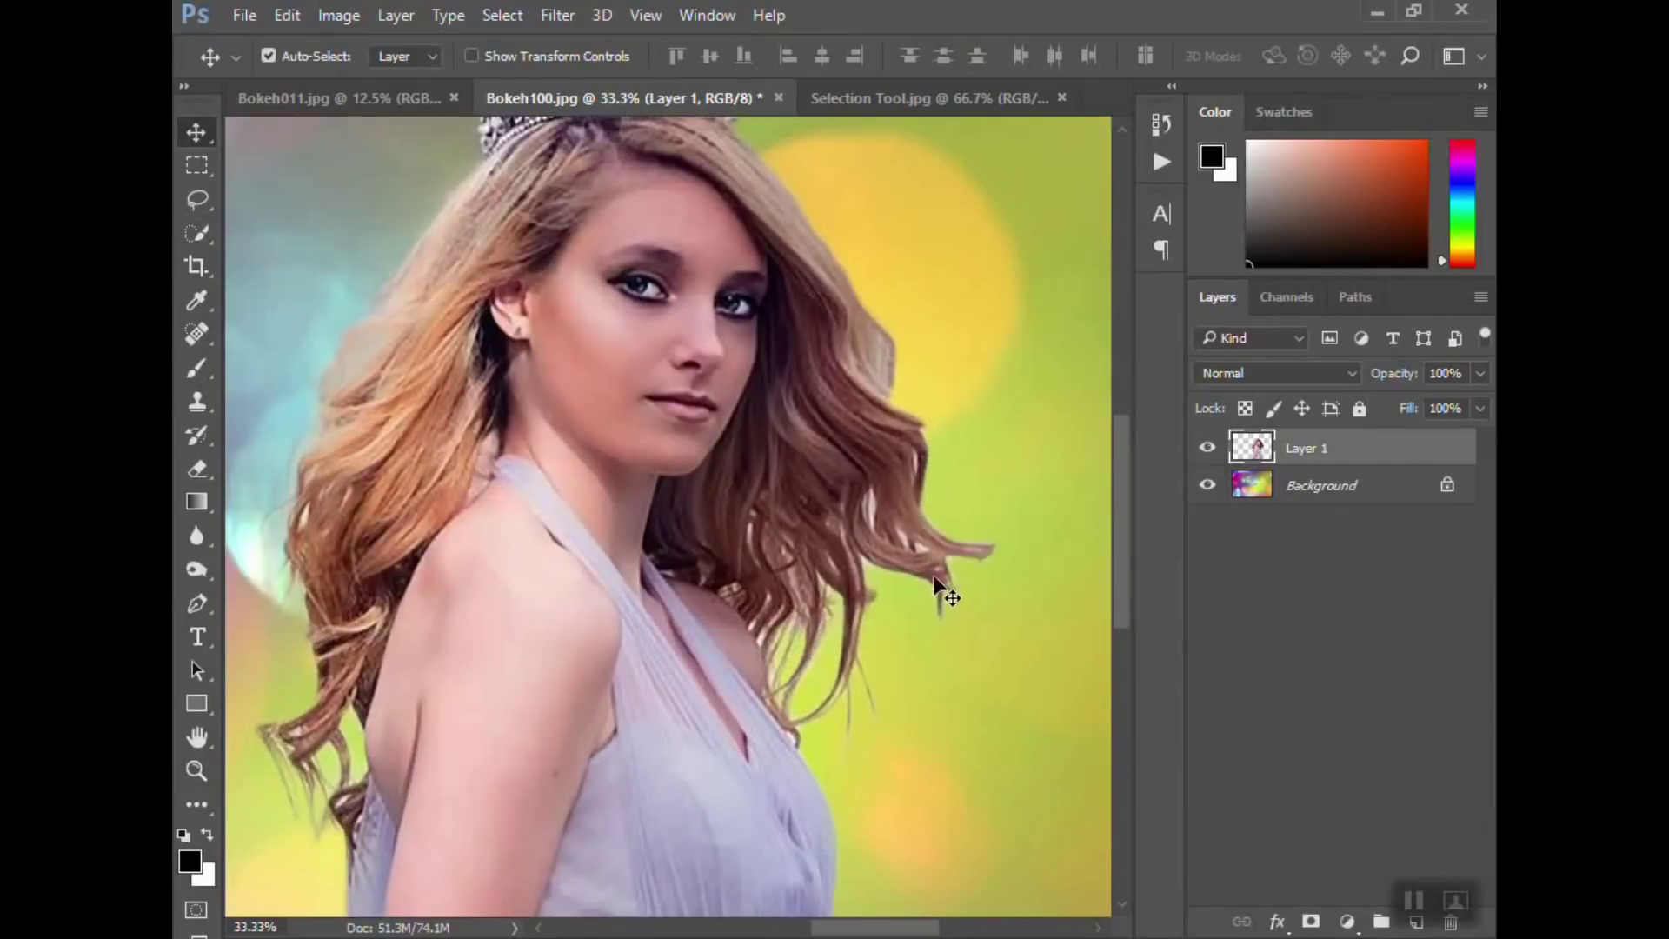
{"action": "scroll", "coordinate": [818, 654], "scroll_direction": "down", "scroll_amount": 3}
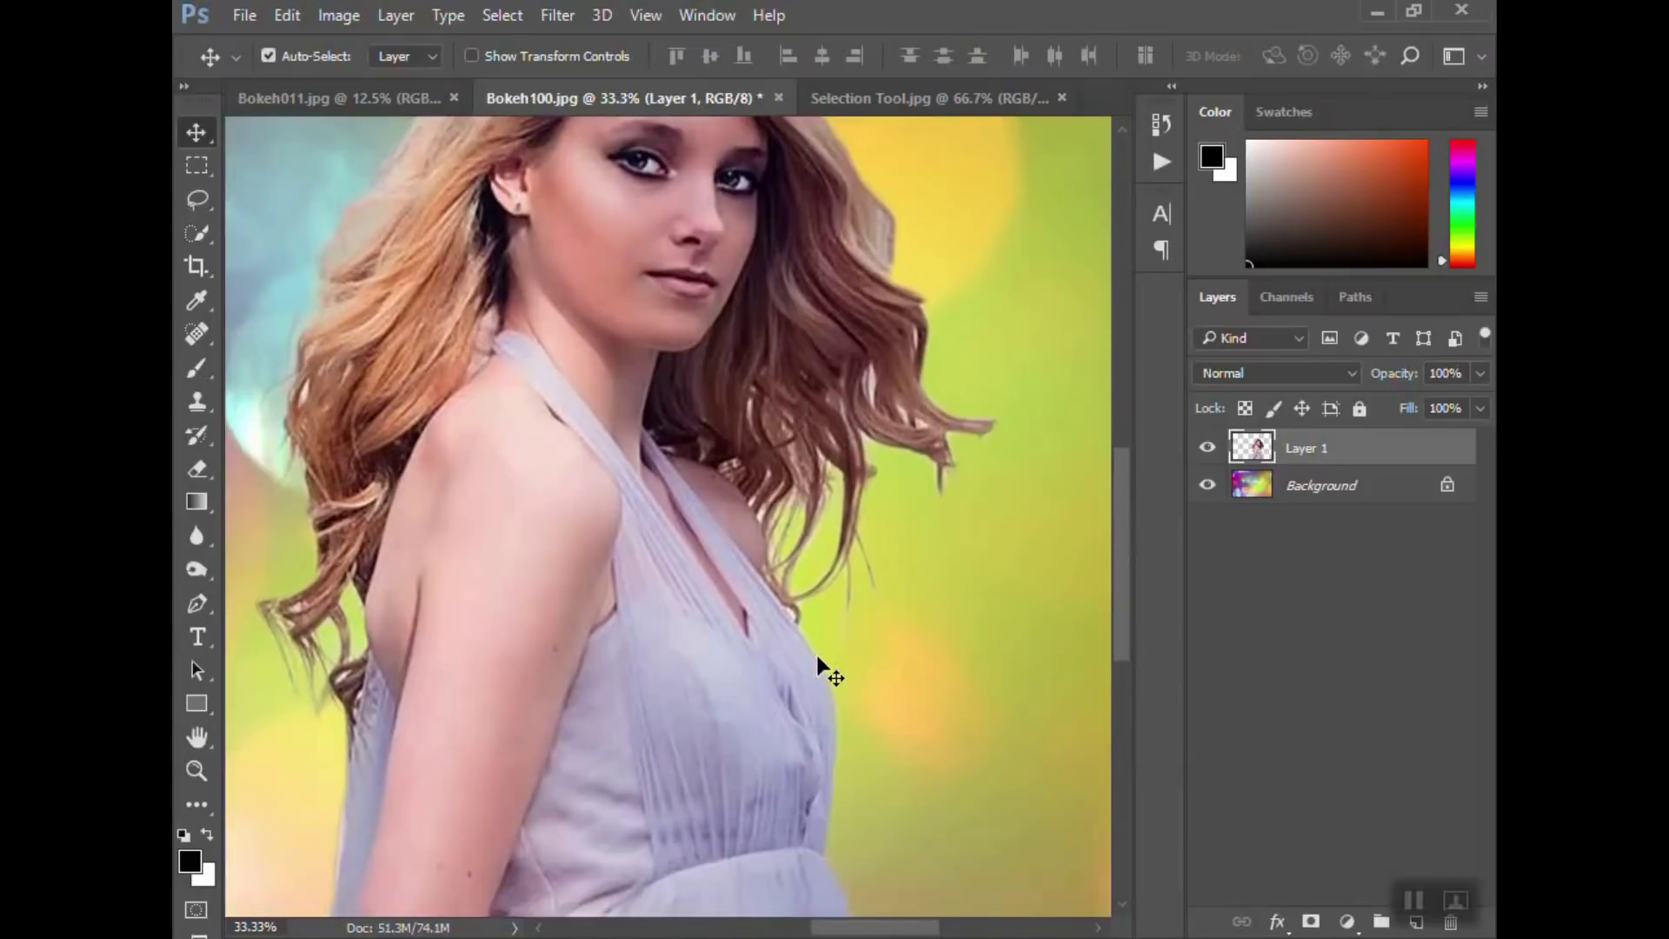
{"action": "scroll", "coordinate": [817, 658], "scroll_direction": "down", "scroll_amount": 8}
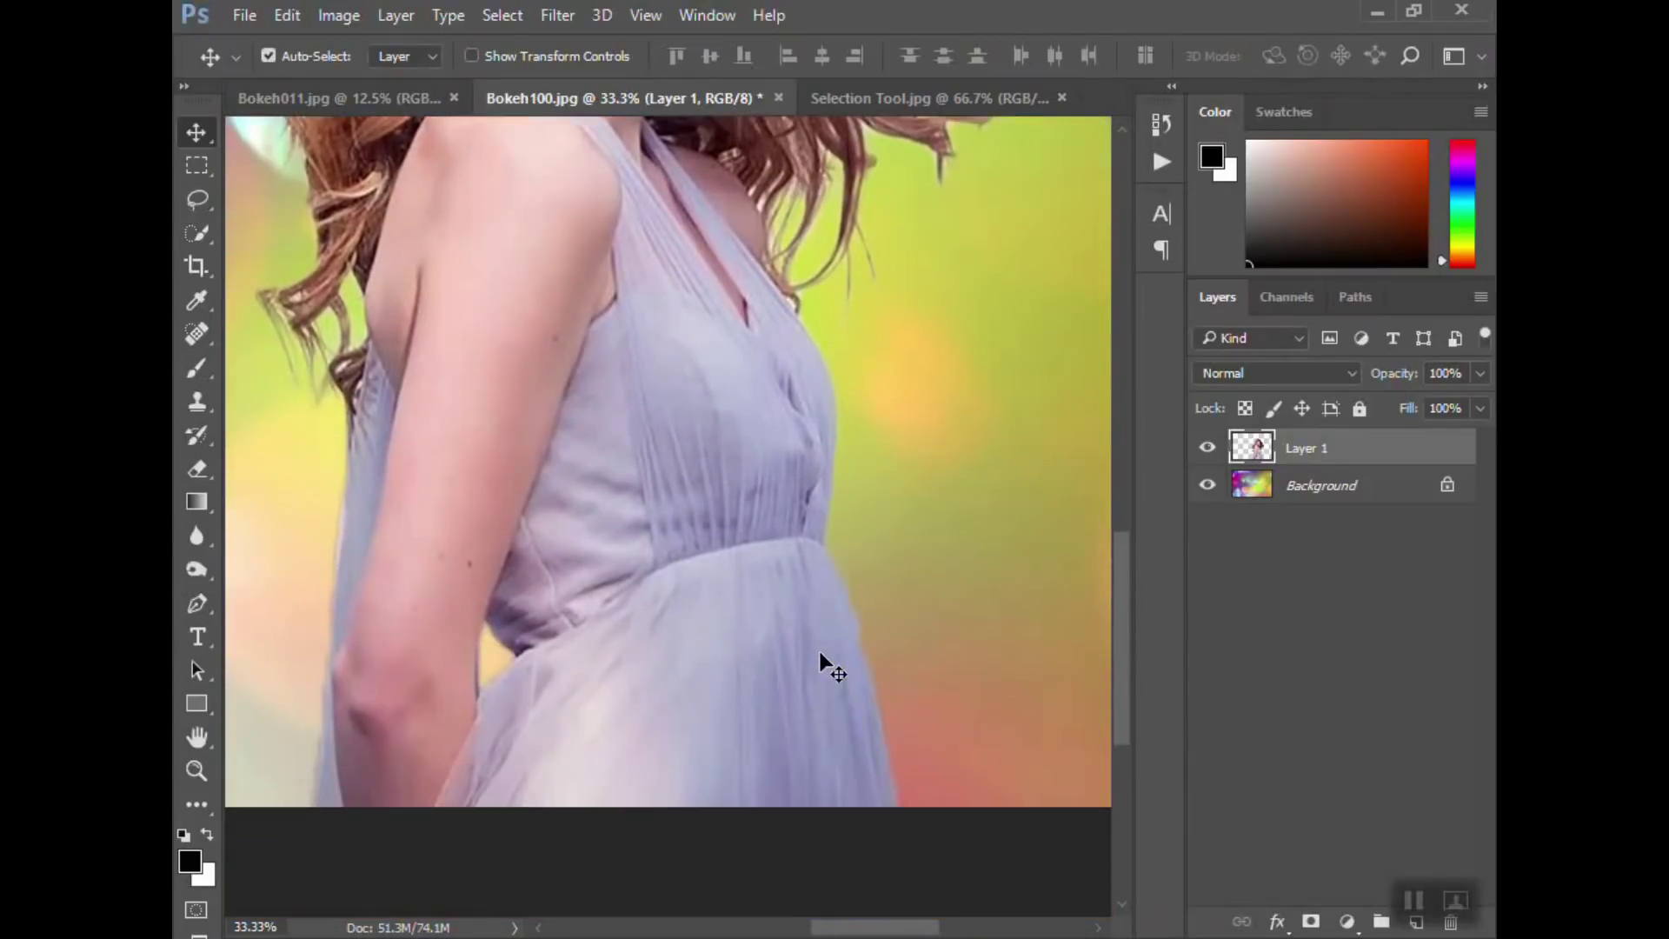
{"action": "scroll", "coordinate": [819, 650], "scroll_direction": "up", "scroll_amount": 9}
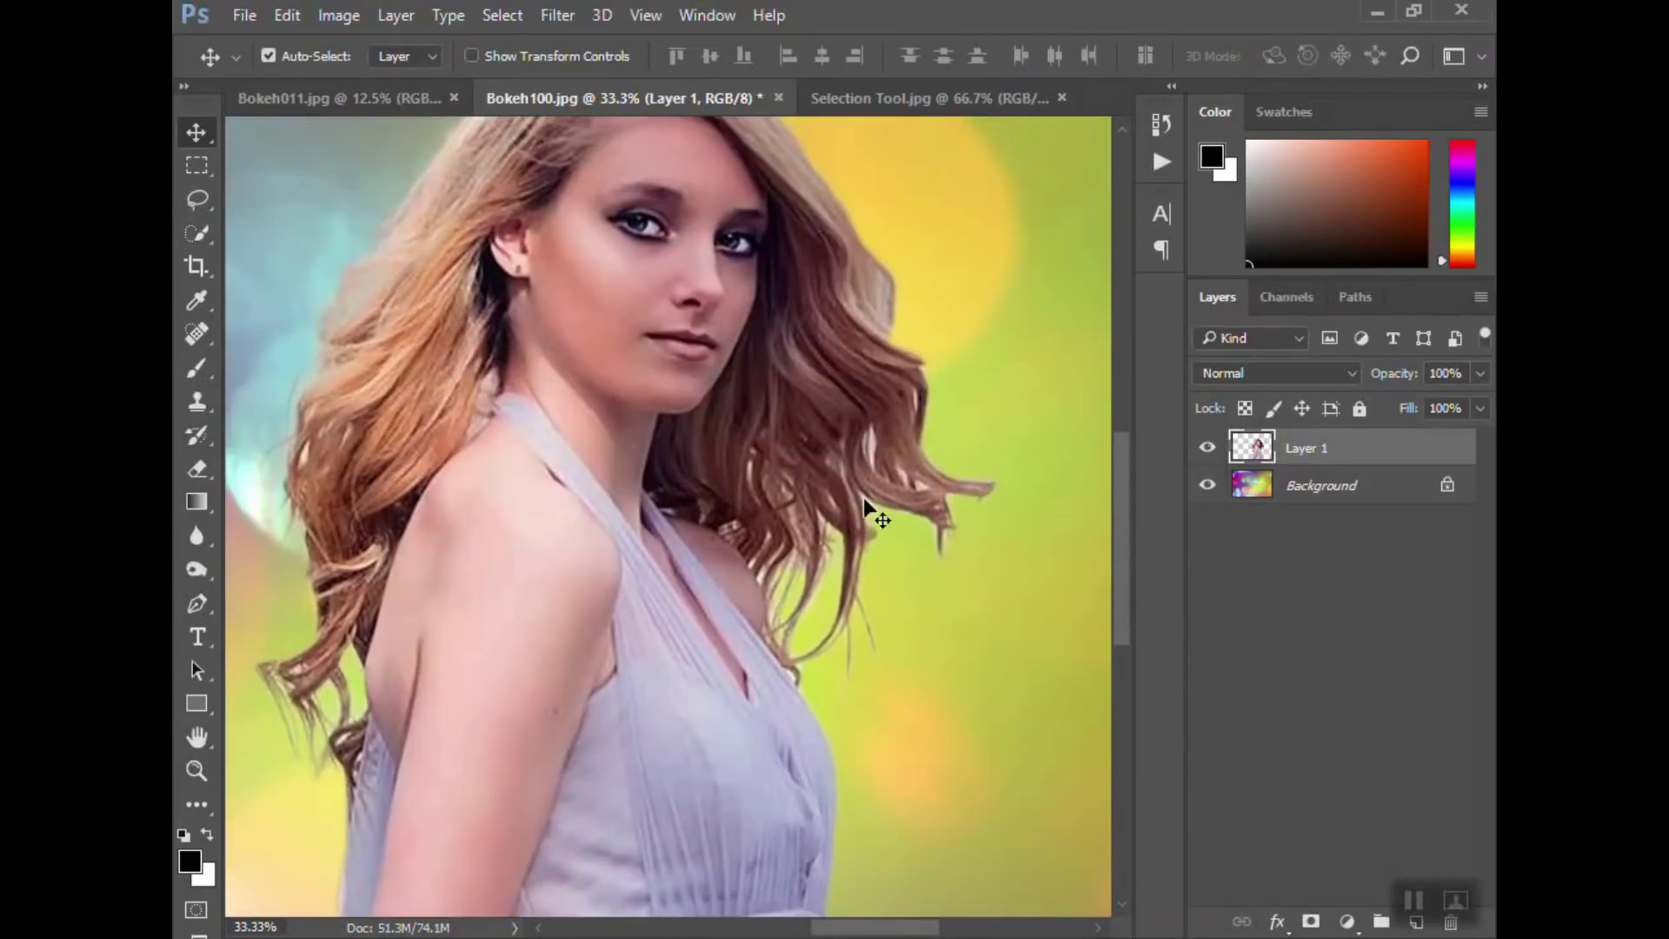
{"action": "scroll", "coordinate": [890, 593], "scroll_direction": "up", "scroll_amount": 3}
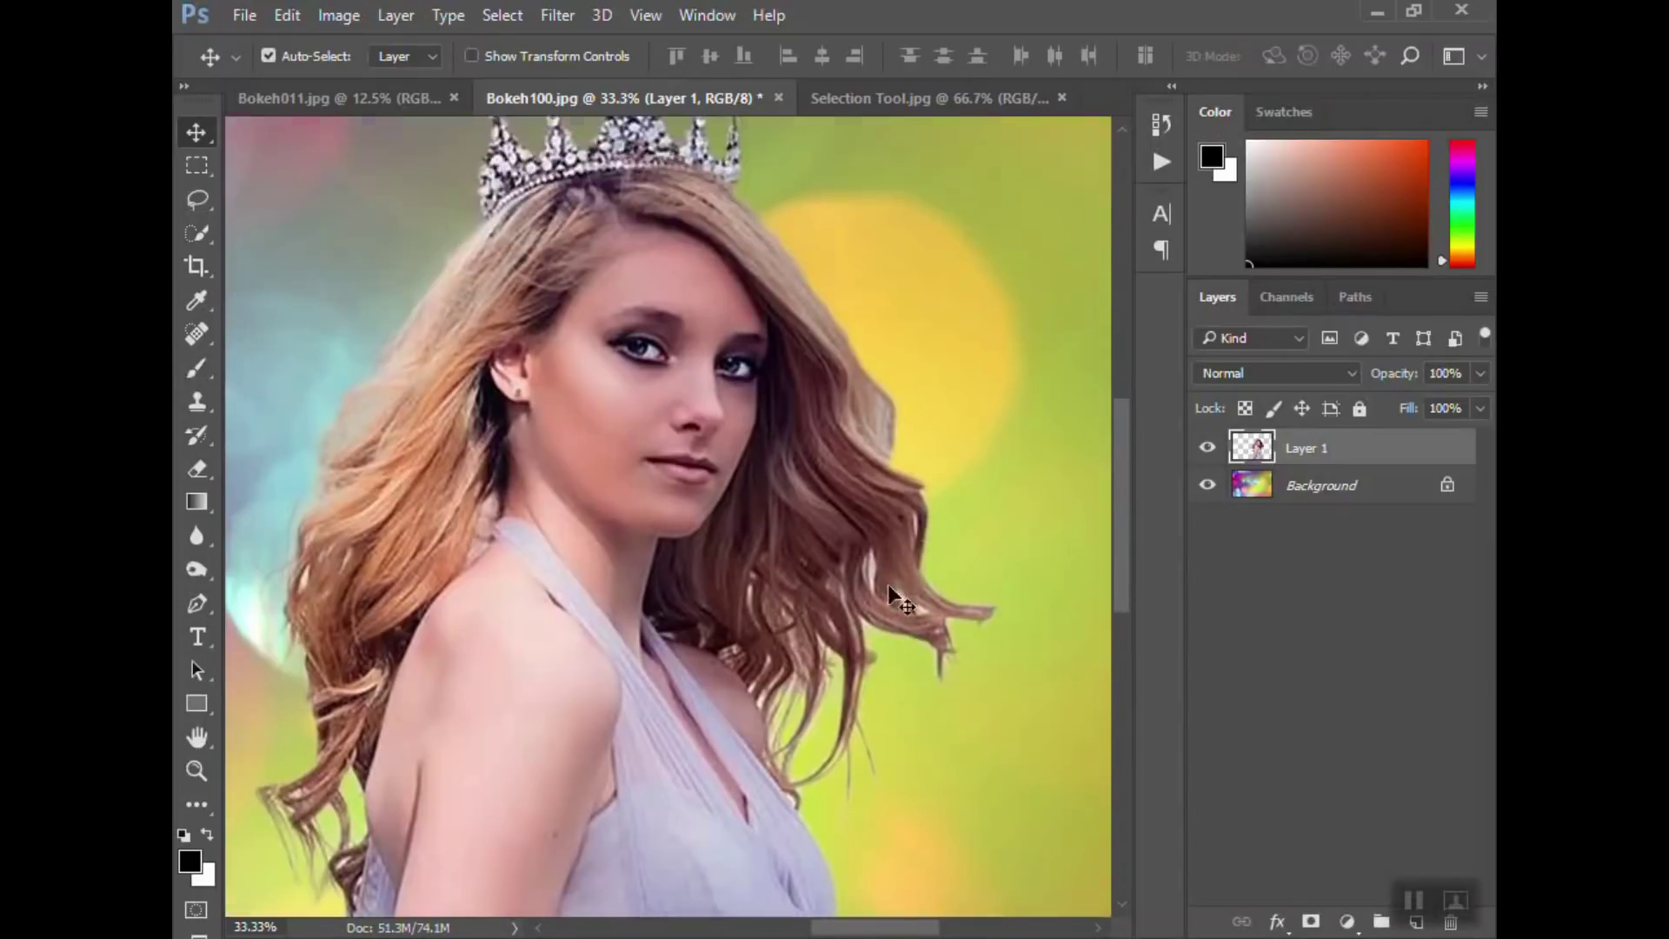
{"action": "key", "text": "z"}
{"action": "left_click", "coordinate": [670, 484], "text": "alt"}
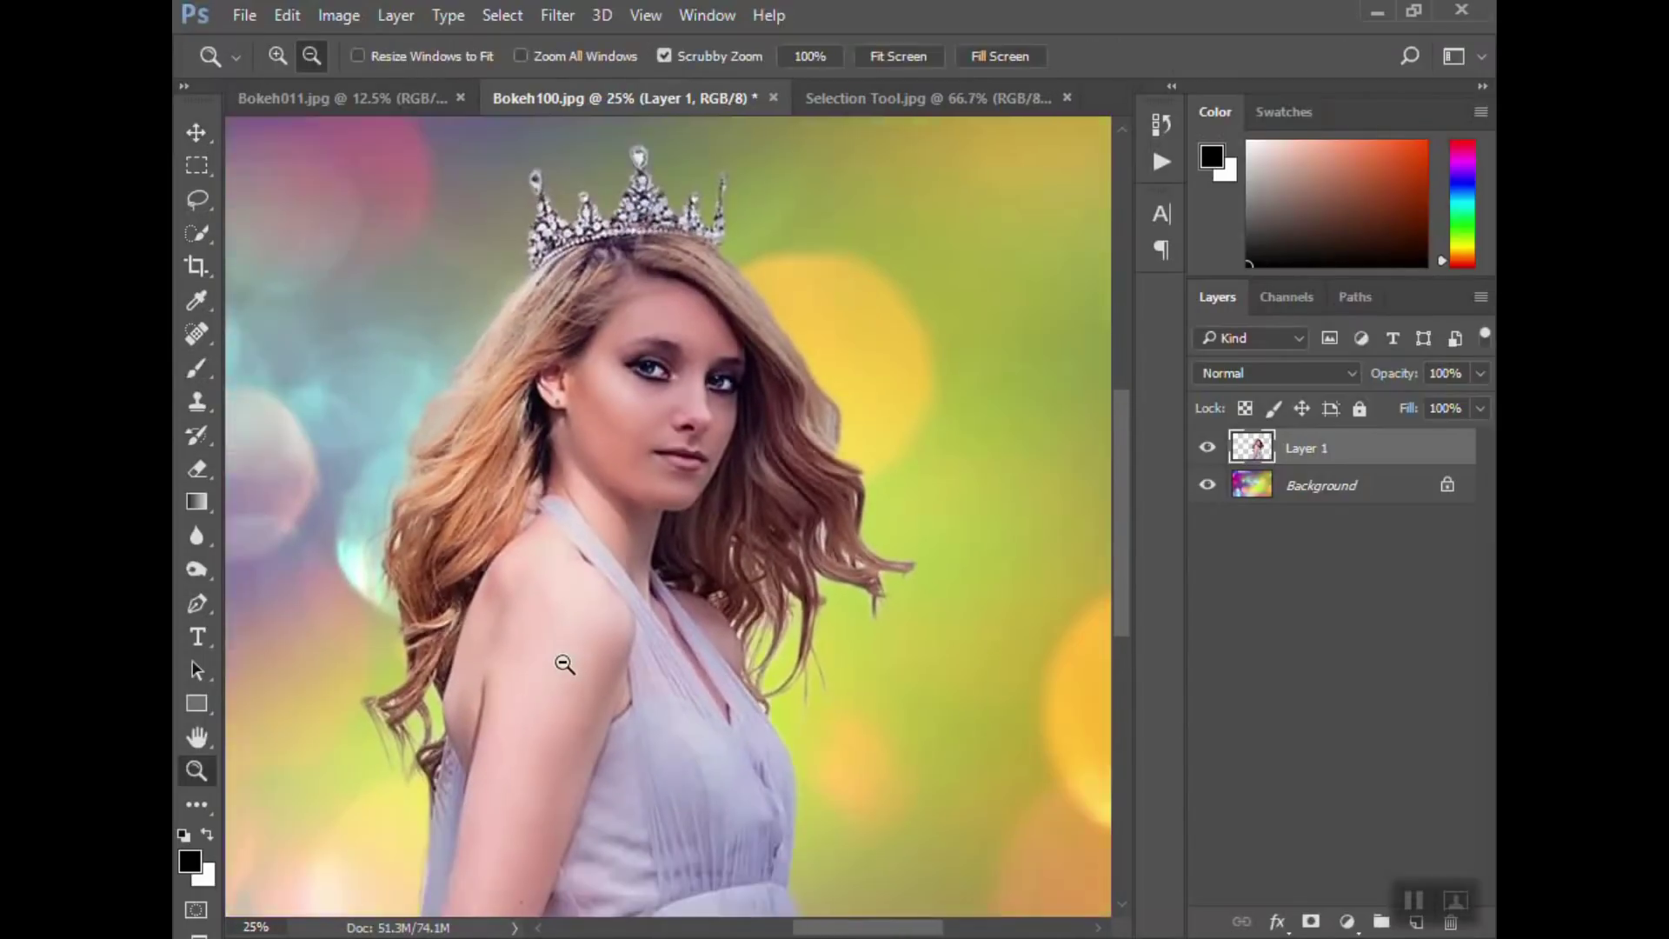
{"action": "left_click", "coordinate": [565, 664], "text": "alt"}
{"action": "left_click", "coordinate": [568, 665], "text": "alt"}
{"action": "key", "text": "v"}
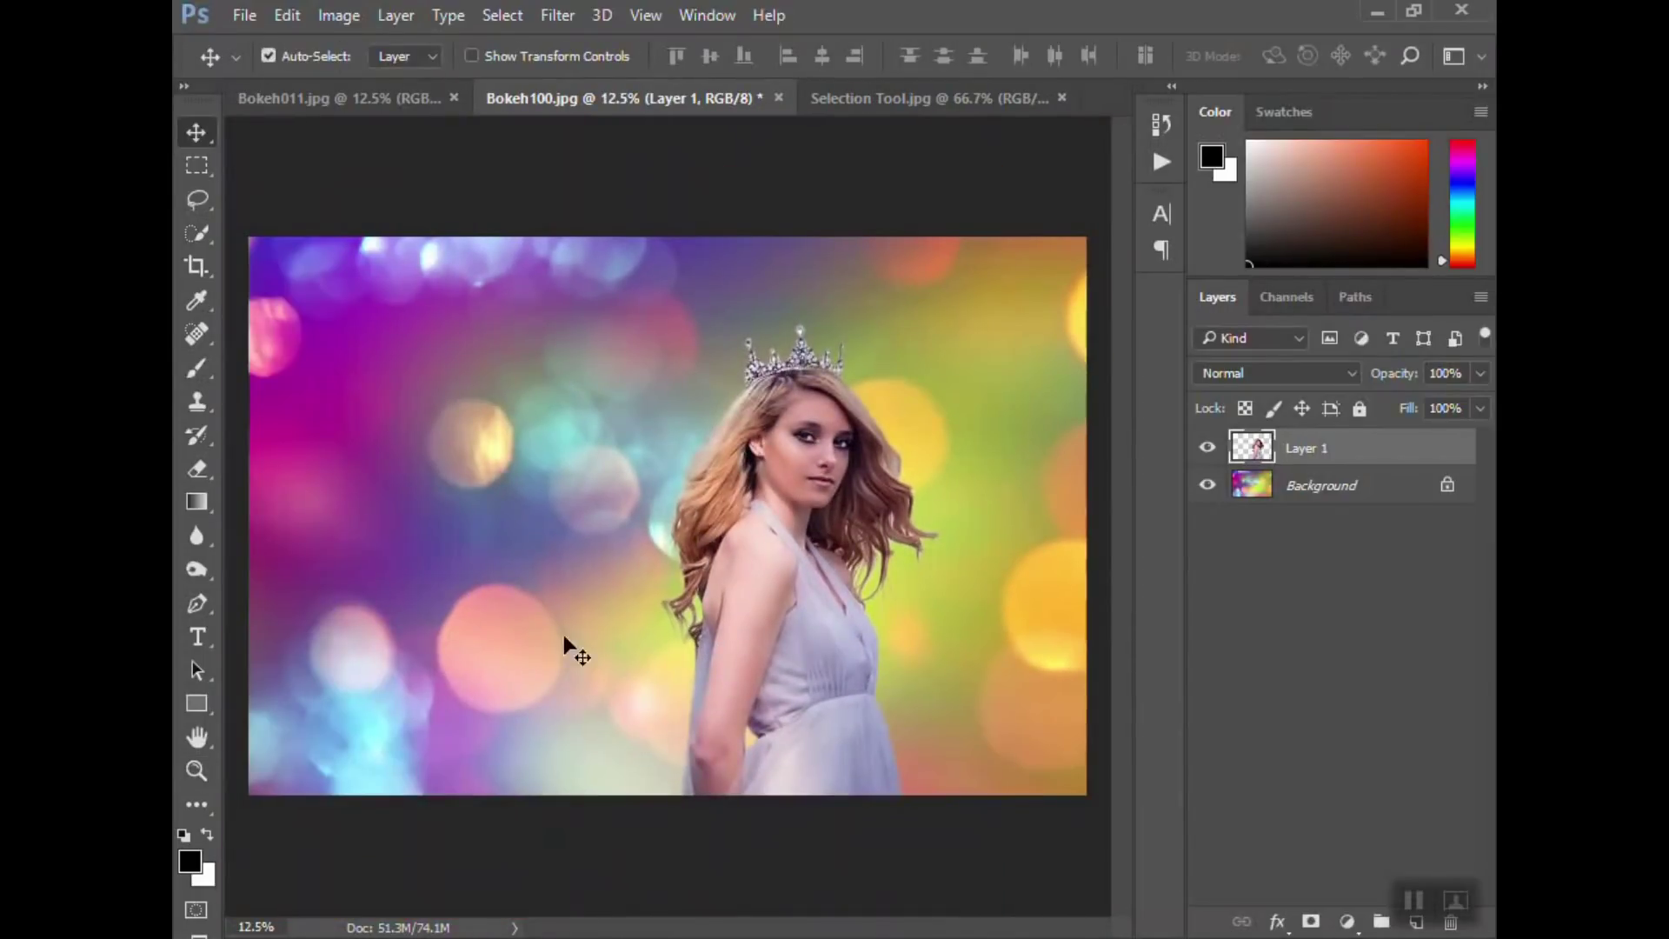